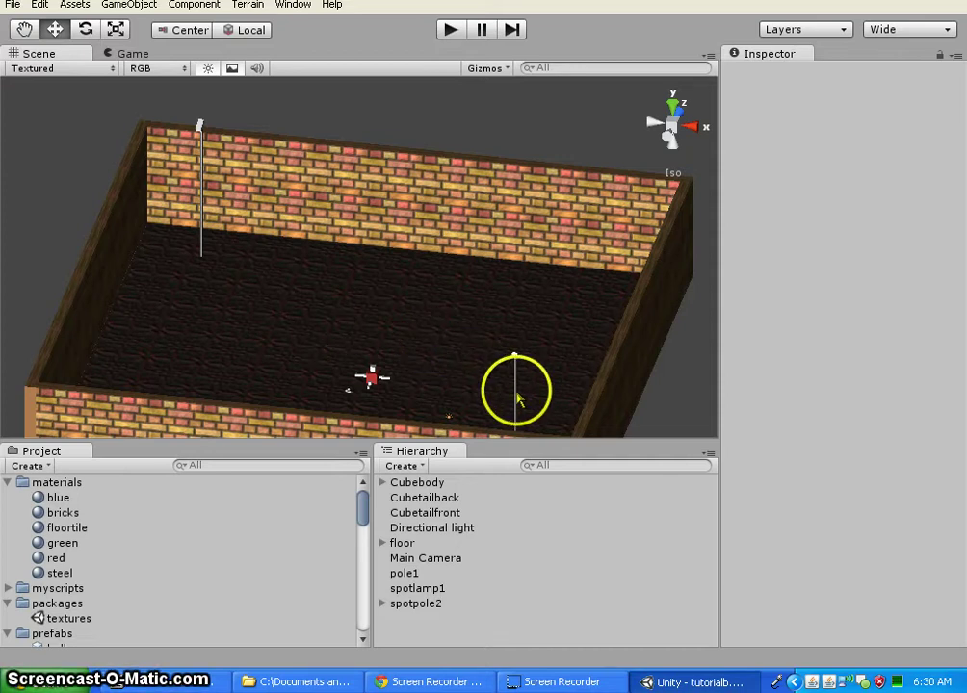
- Inspect spotpole2's children, then orbit the view toward the corner wall and pole
left_click(414, 605)
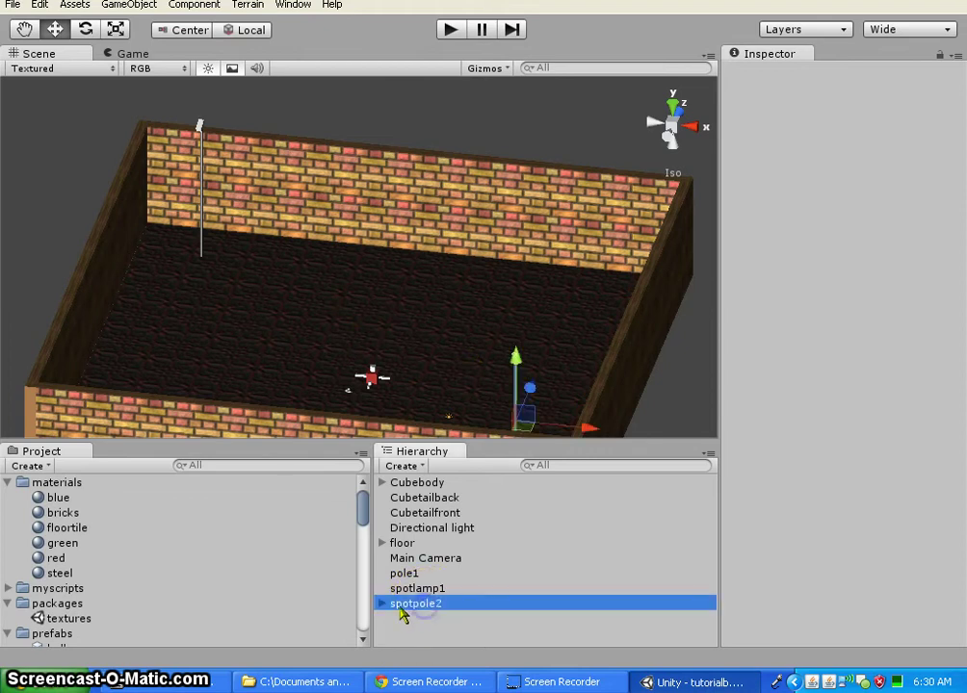
left_click(382, 605)
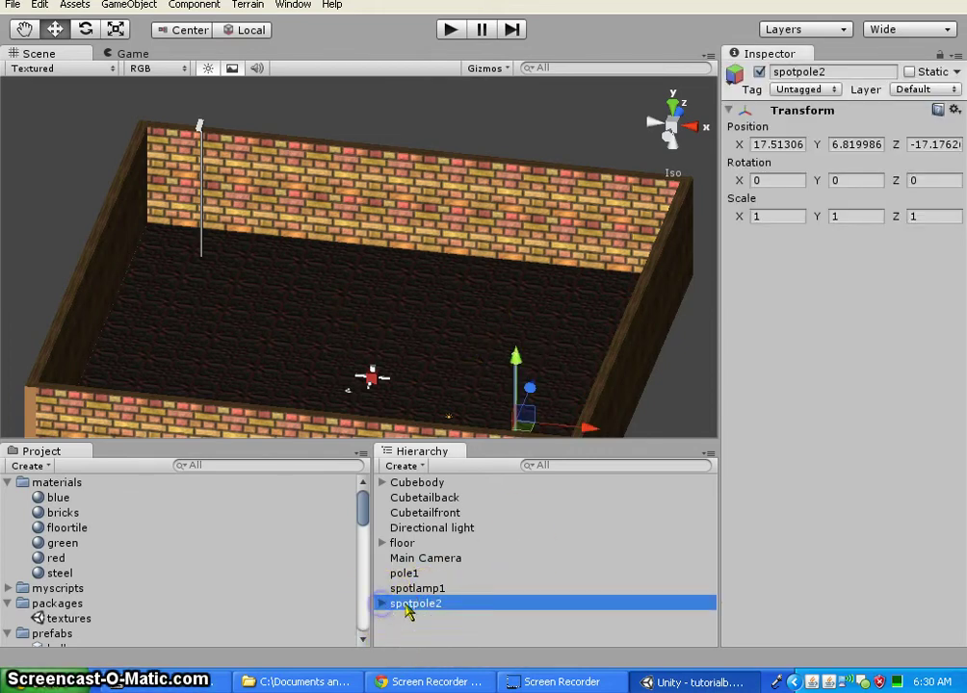
left_click(43, 157)
middle_click_drag(82, 169, 79, 188)
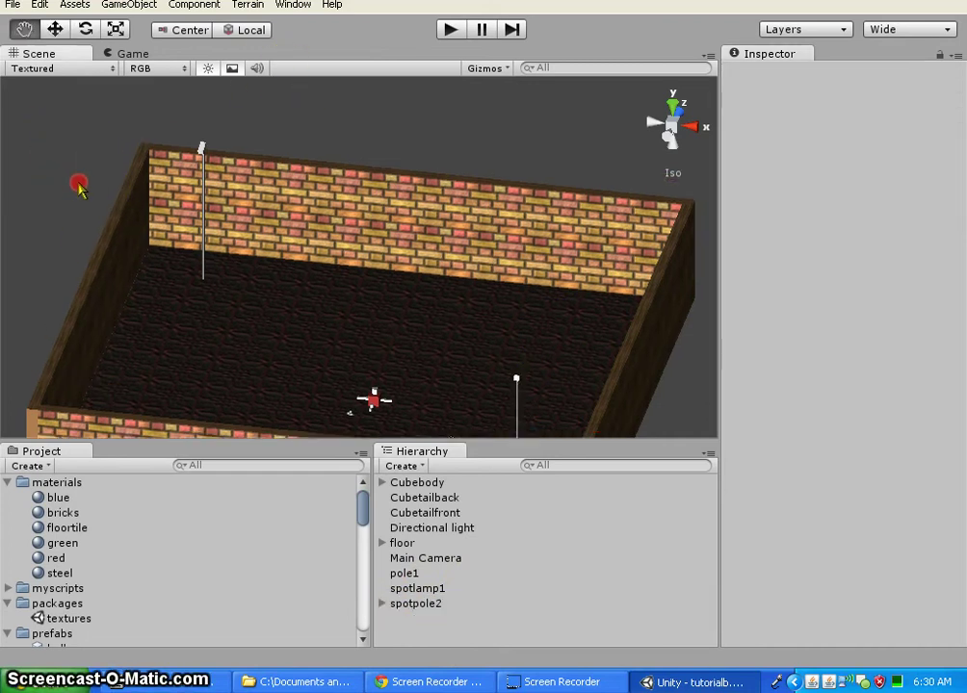
left_click_drag(79, 188, 188, 212, "alt")
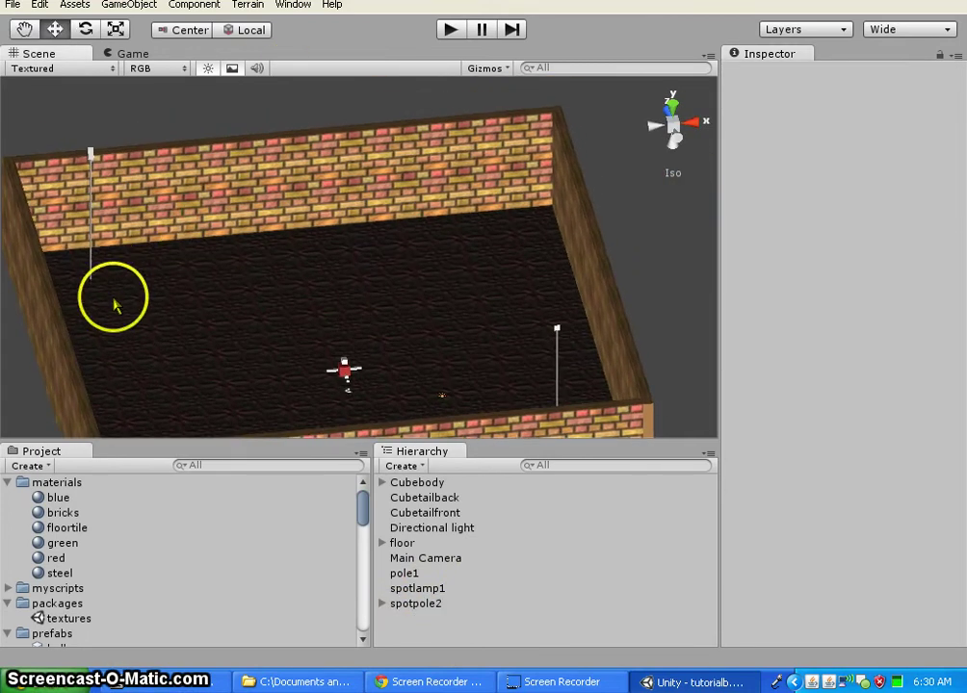
left_click_drag(114, 302, 161, 313, "alt")
left_click_drag(248, 234, 259, 356, "alt")
left_click_drag(116, 395, 183, 393, "alt")
left_click_drag(241, 412, 167, 348, "alt")
left_click_drag(313, 375, 229, 372, "alt")
- Drag the steel material from Project onto spotlamp1, the lamp atop the pole
left_click(345, 125)
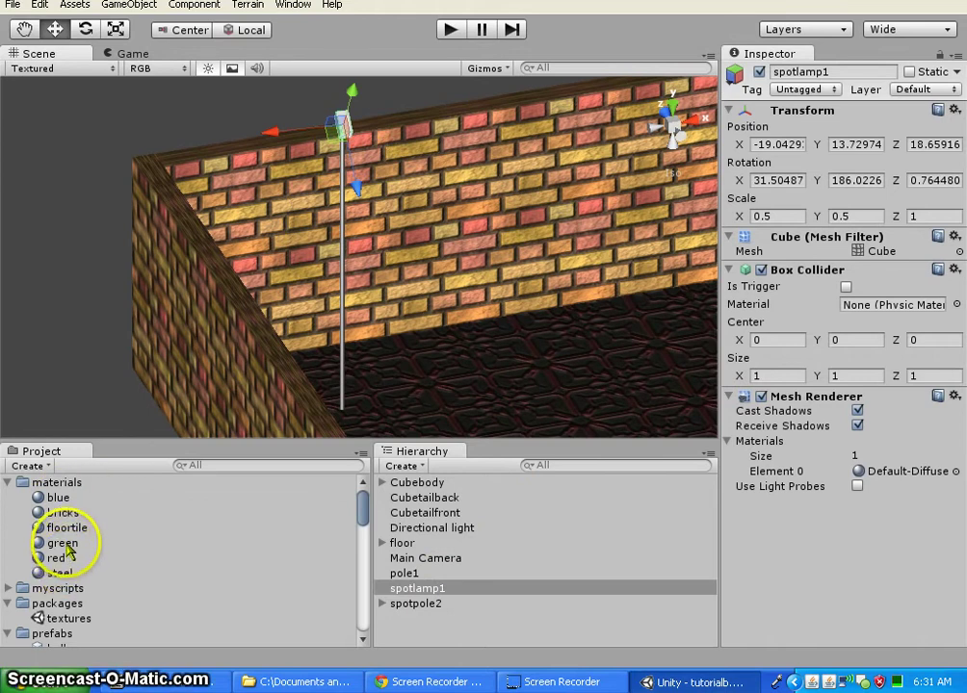
left_click_drag(65, 573, 424, 591)
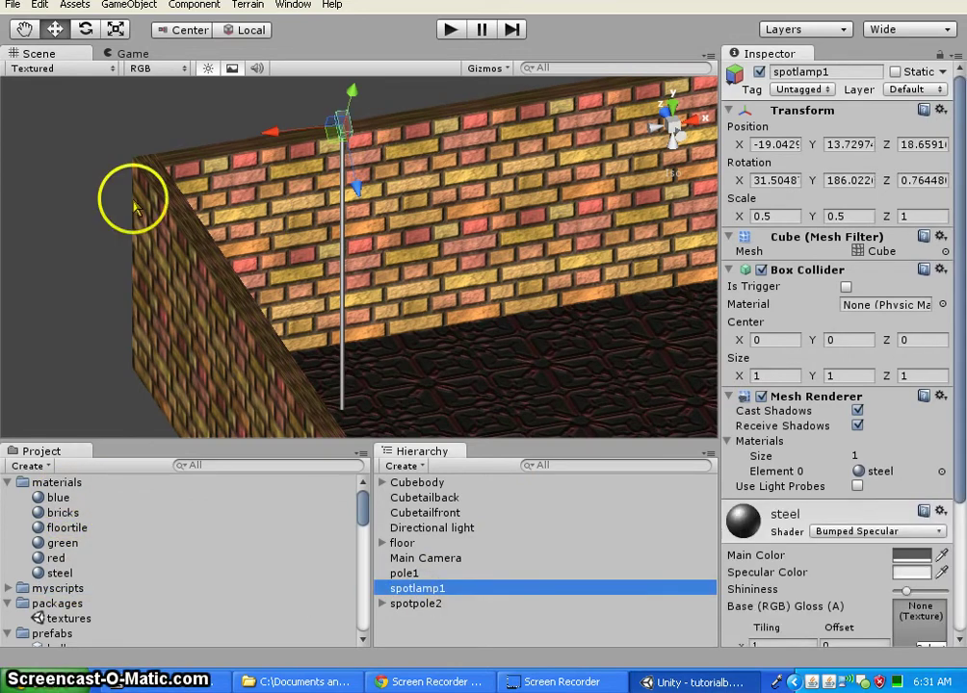
left_click(71, 170)
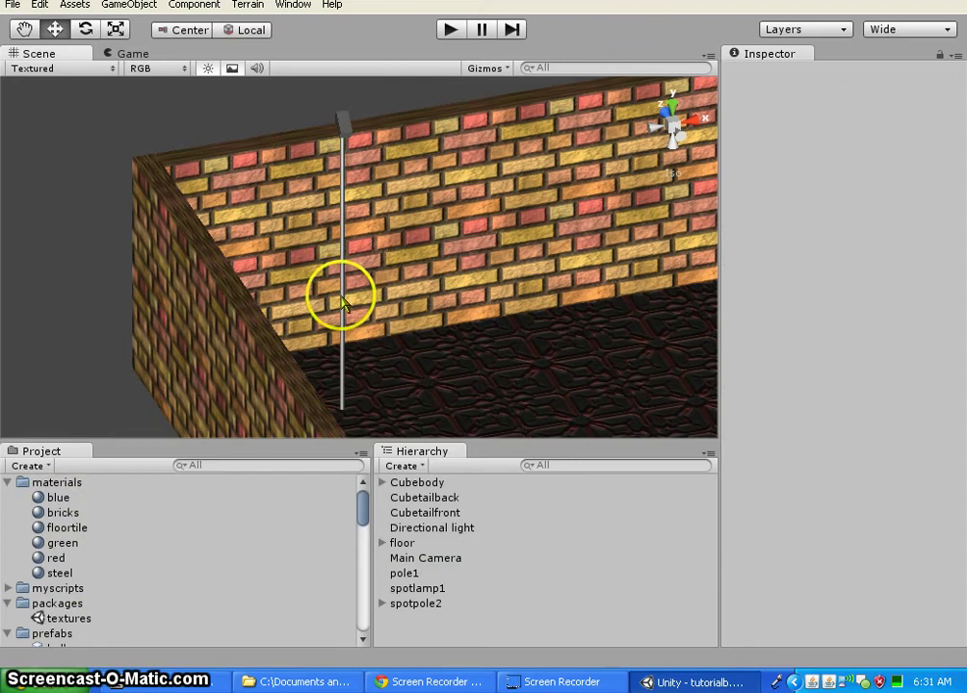
scroll(379, 245, "down", 2)
right_click_drag(379, 260, 416, 346, "alt")
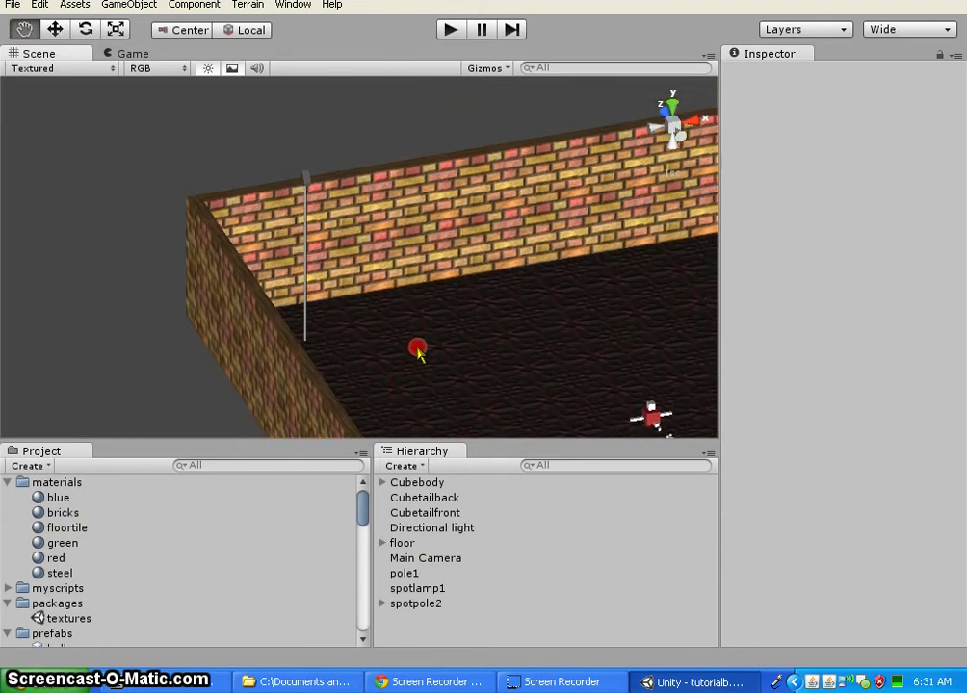
scroll(248, 200, "up", 3)
- Orbit back to the corner wall and select pole1, the 0.2 × 7 × 0.2 steel cylinder
mouse_move(378, 373)
left_mouse_down("alt")
mouse_move(377, 352)
mouse_move(385, 385)
left_mouse_up("alt")
scroll(282, 308, "down", 2)
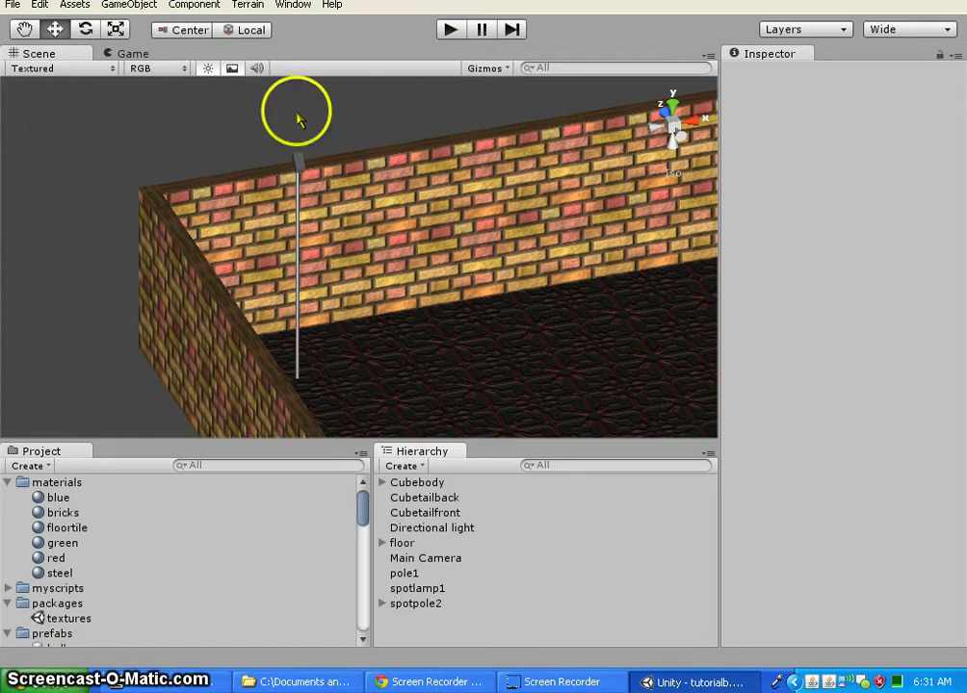
right_click_drag(443, 393, 963, 317)
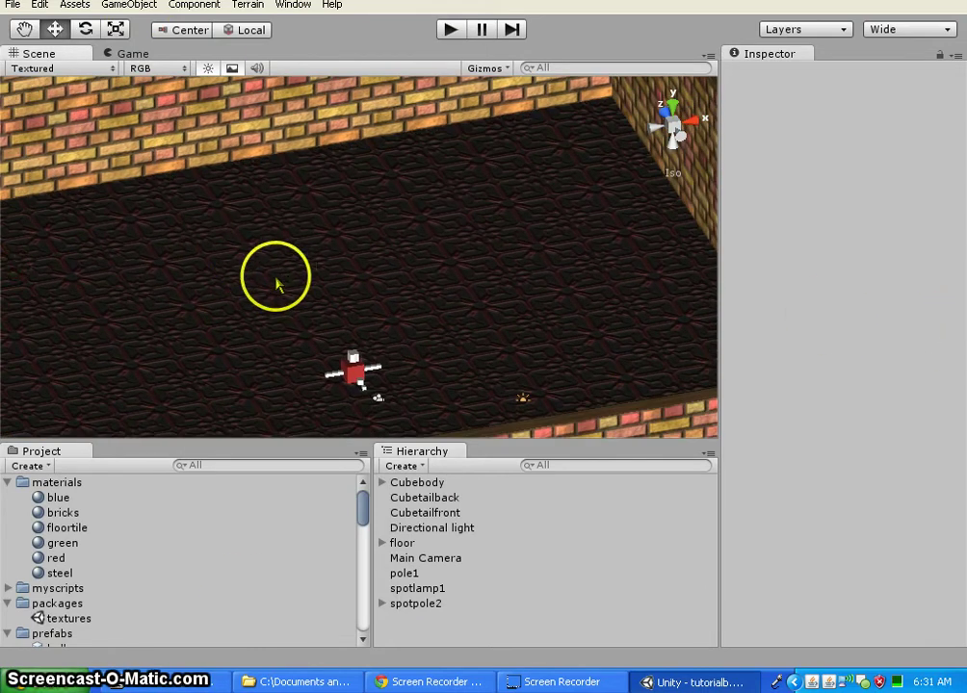
right_click_drag(276, 280, 371, 269)
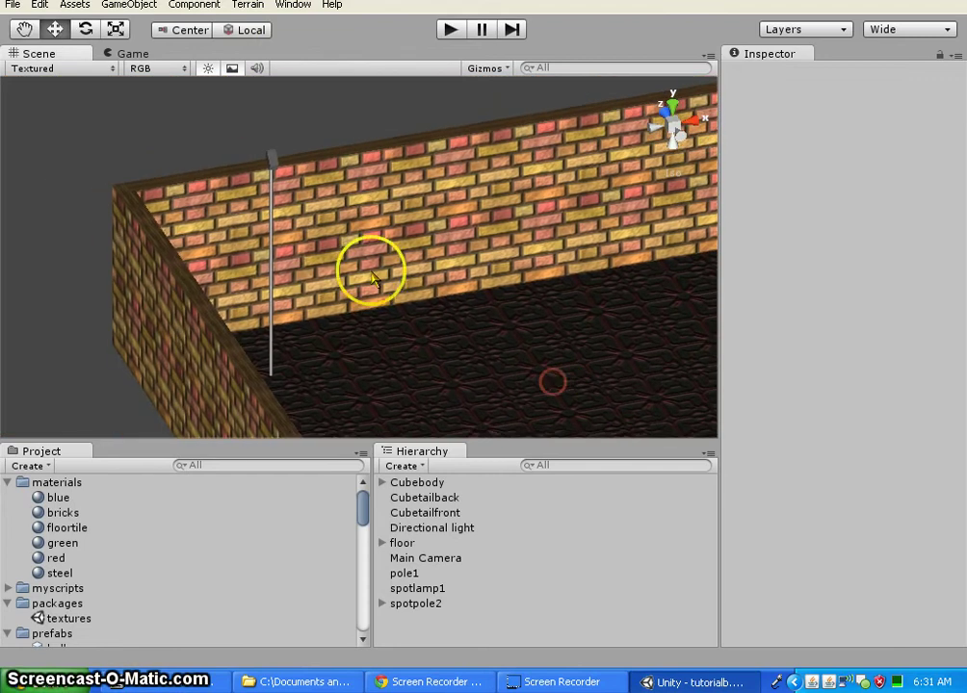
left_click(270, 269)
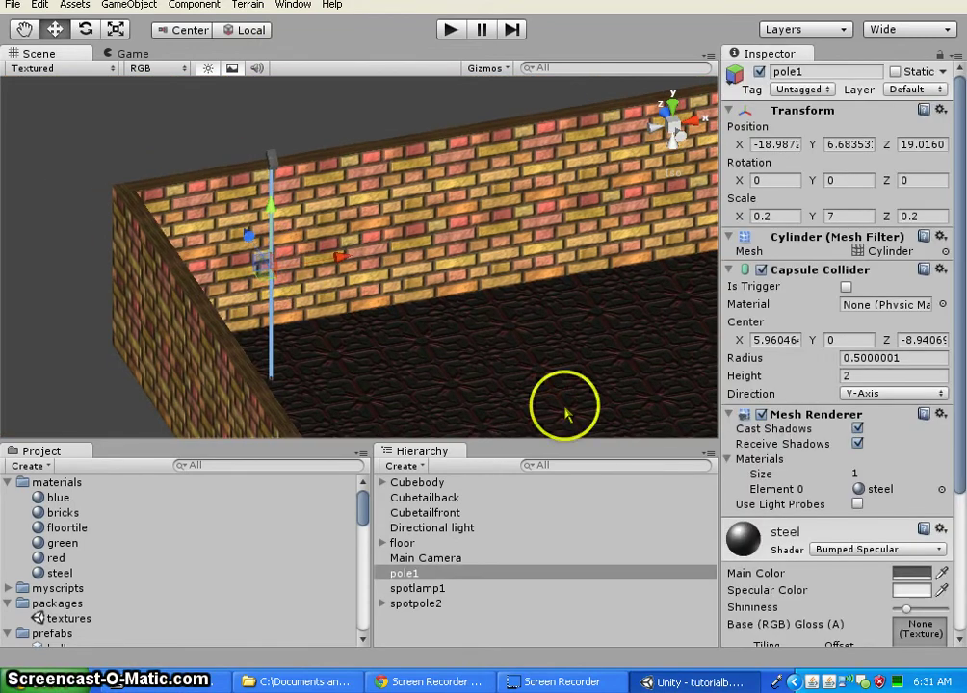
- Remove the Box Collider component from spotlamp1
left_click(273, 161)
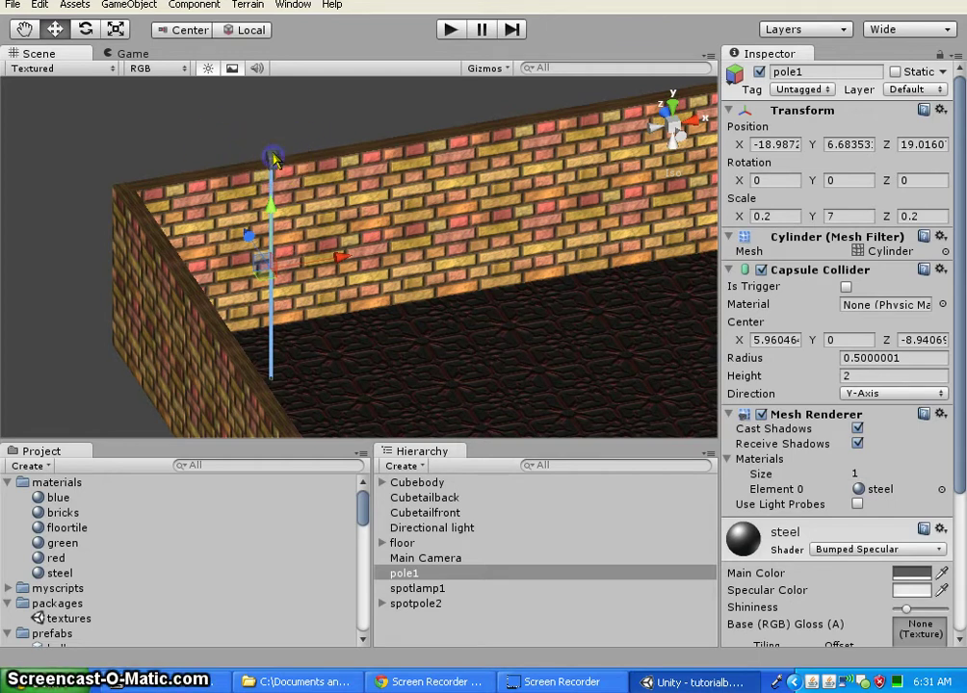
left_click(274, 159)
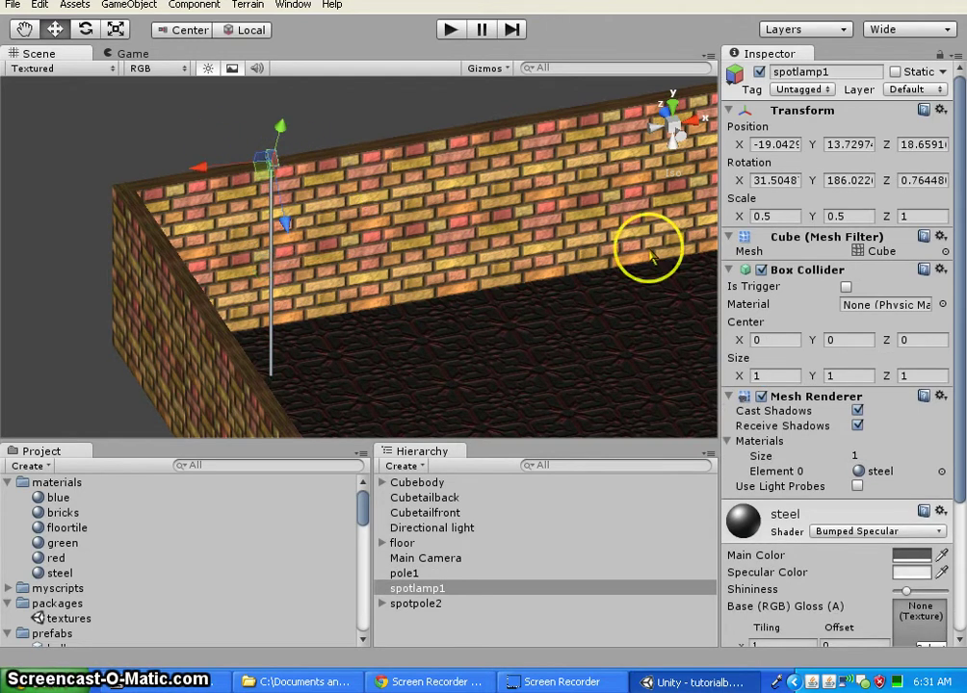
right_click(859, 271)
left_click(826, 303)
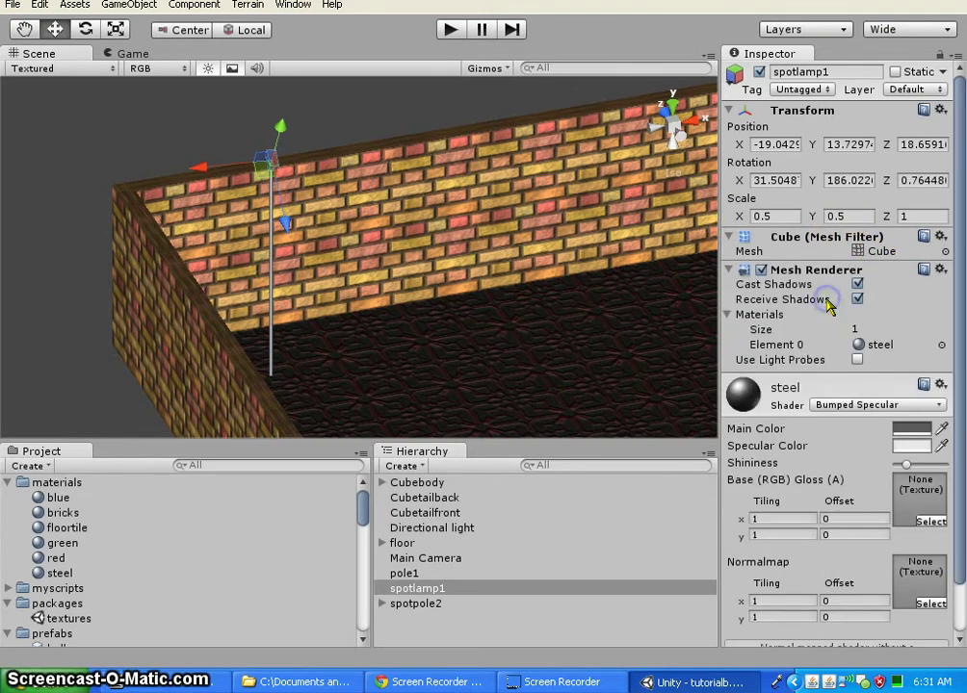
left_click(103, 142)
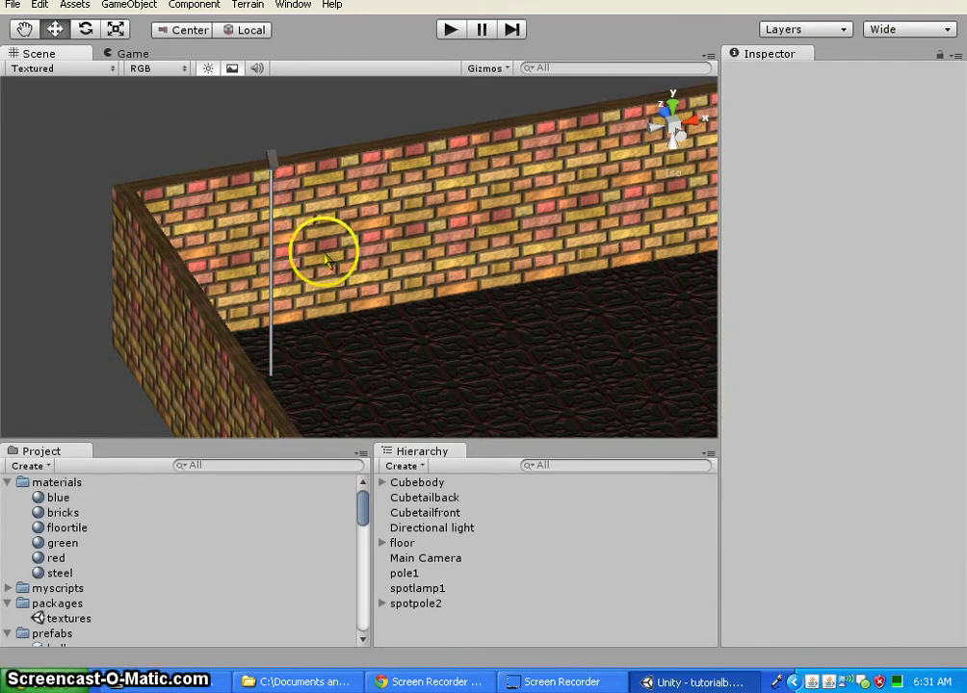
- Add a Capsule Collider to pole2 under spotpole2, matching pole1
left_click(273, 299)
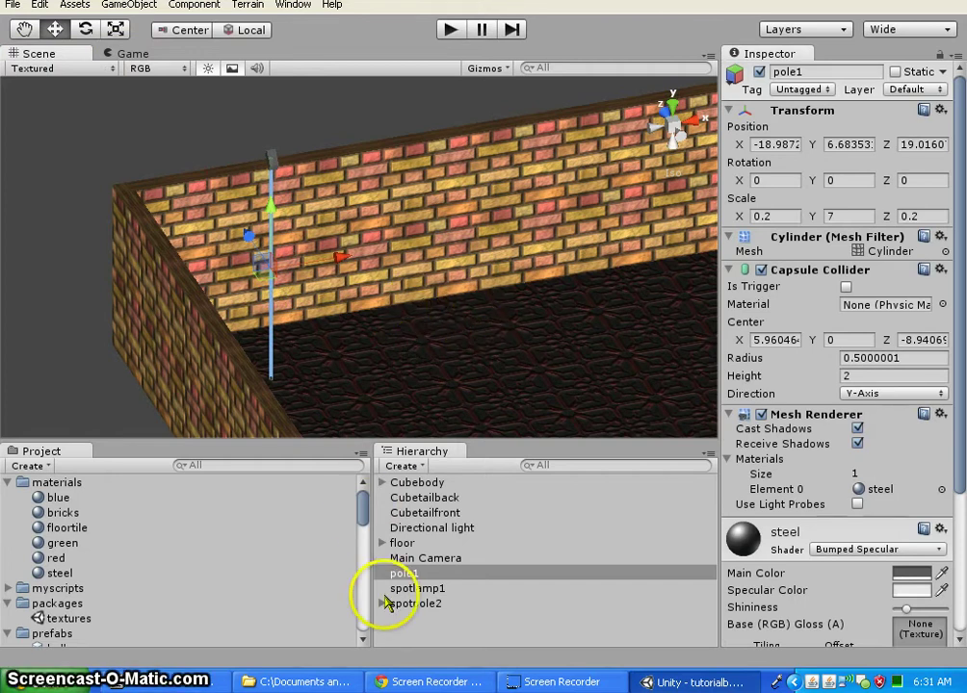
left_click(383, 603)
left_click(429, 619)
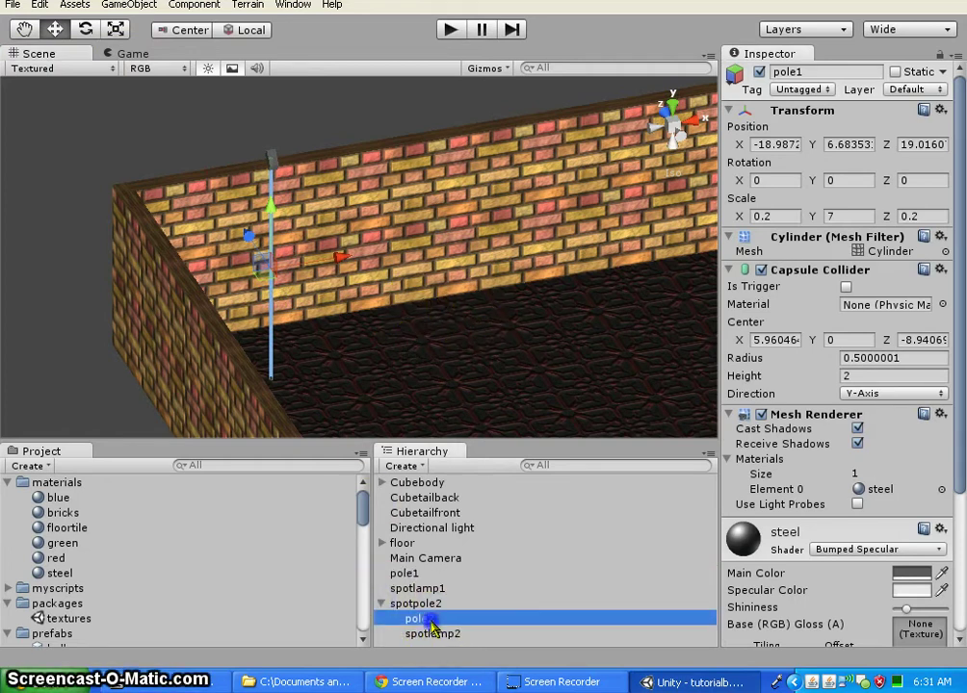
left_click(196, 6)
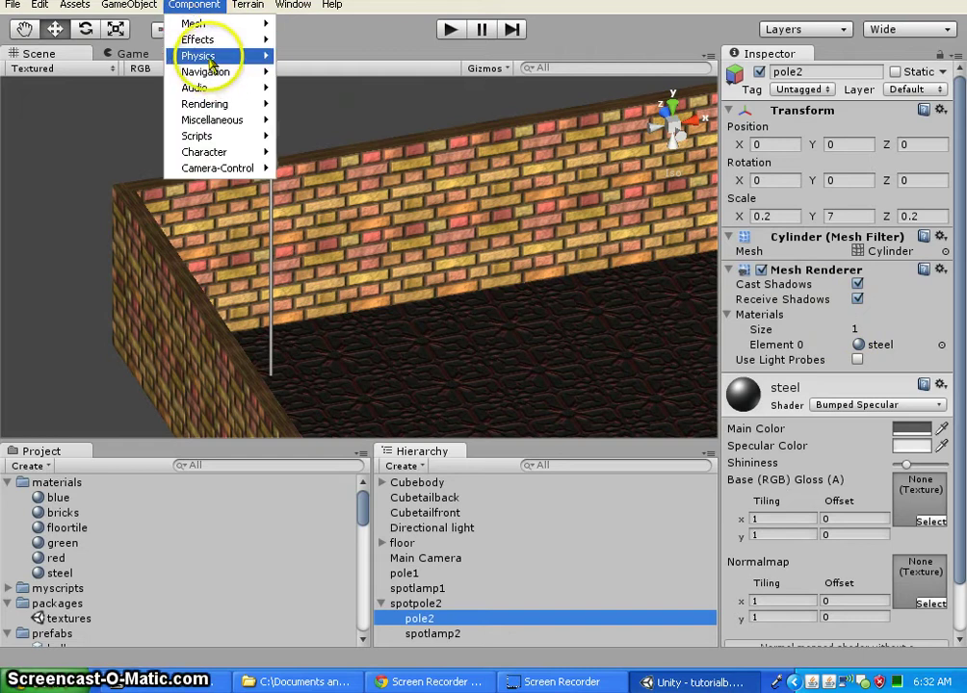
mouse_move(198, 56)
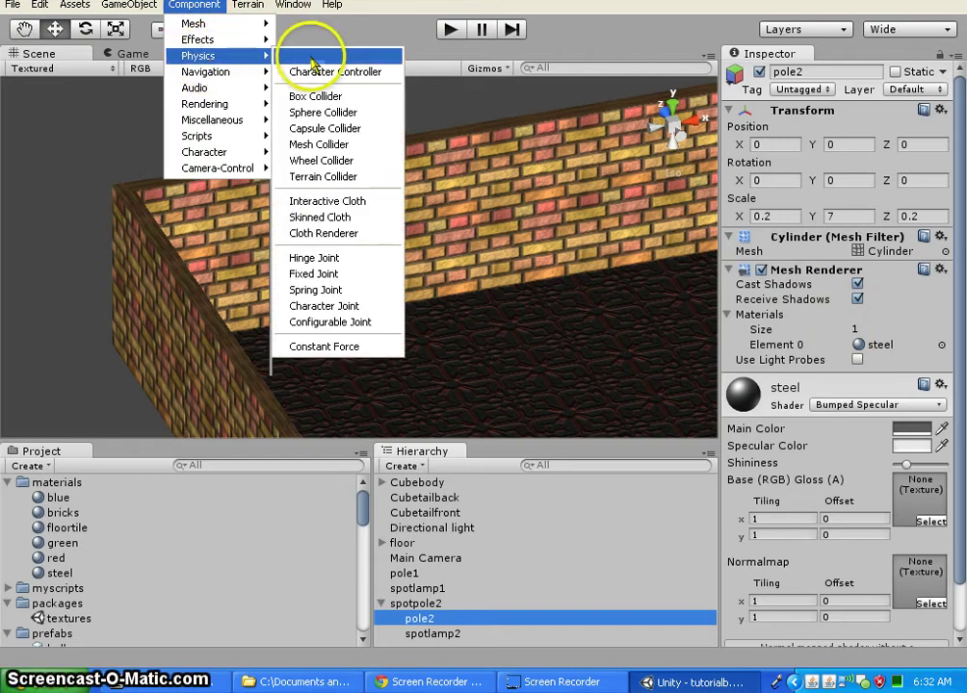
left_click(365, 131)
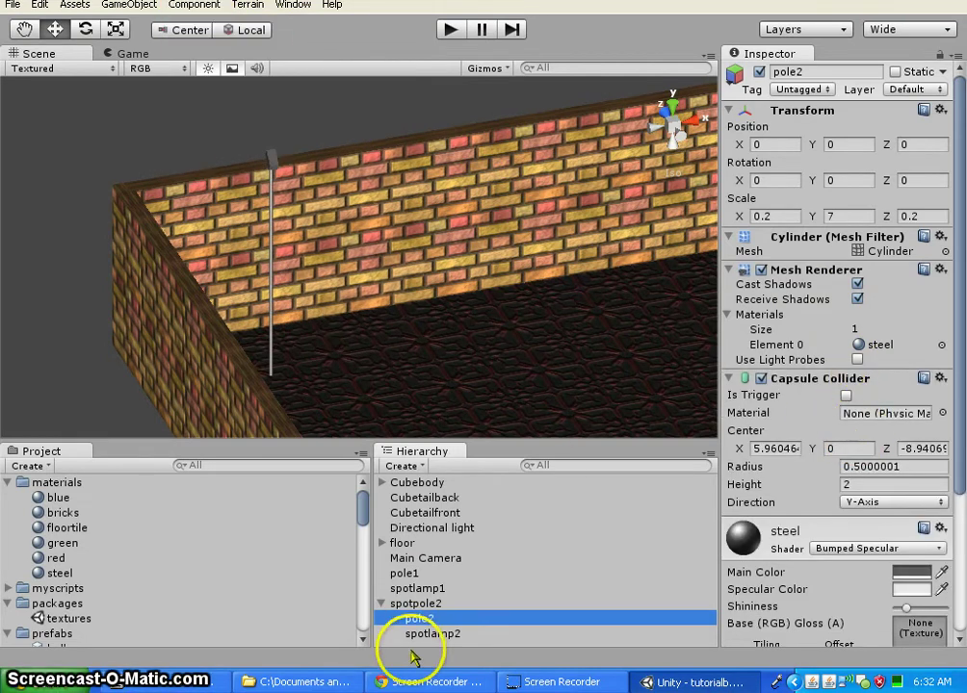
left_click(404, 573)
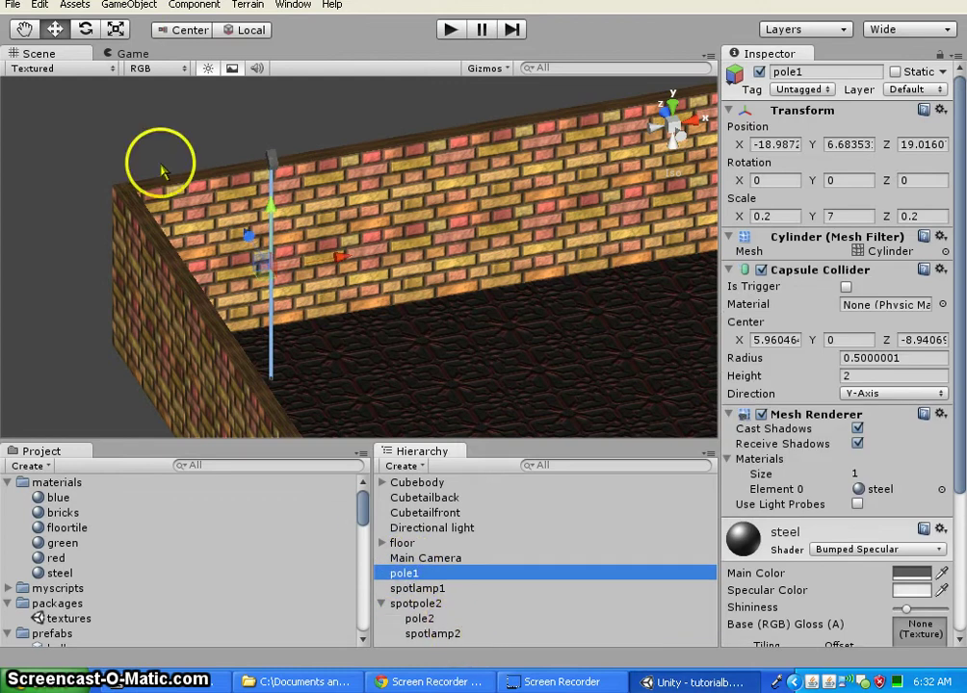
- Create a new empty GameObject in the scene
left_click(123, 5)
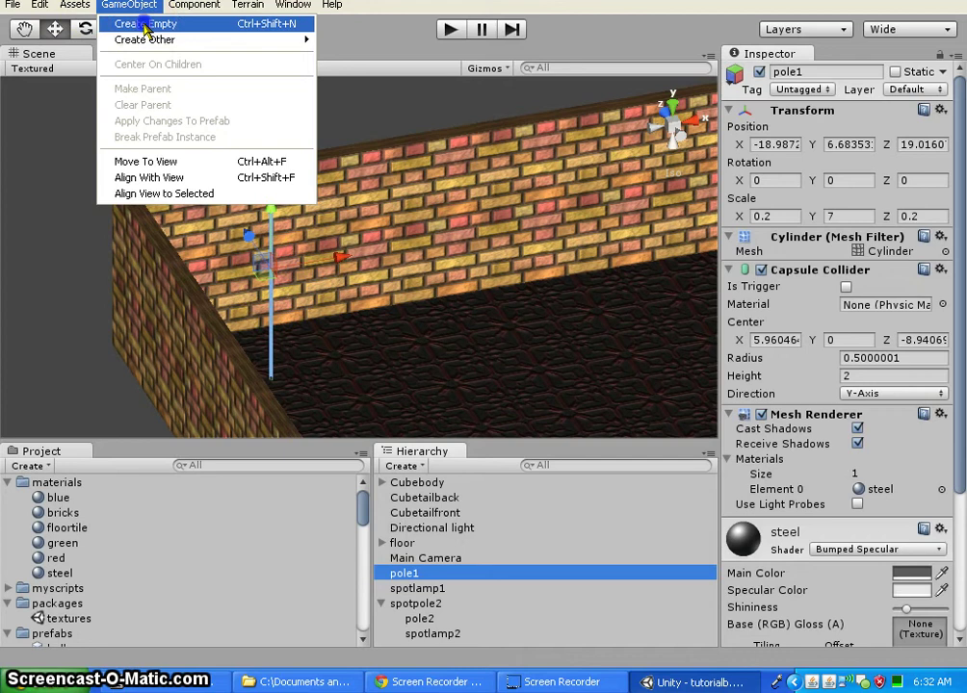
left_click(145, 25)
middle_click_drag(147, 323, 82, 292)
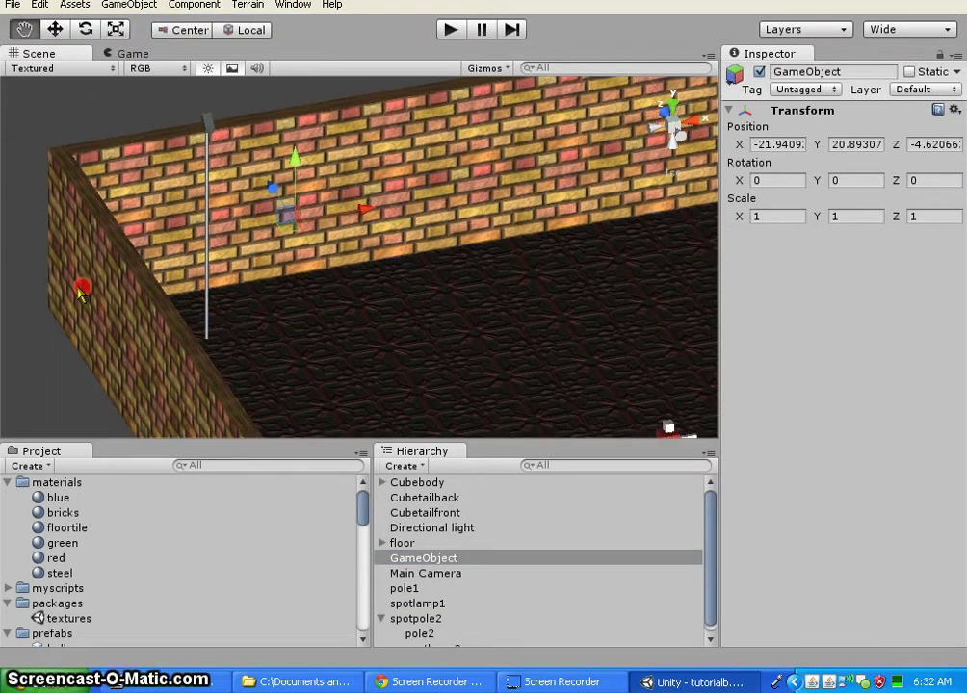
left_click_drag(82, 291, 93, 222, "alt")
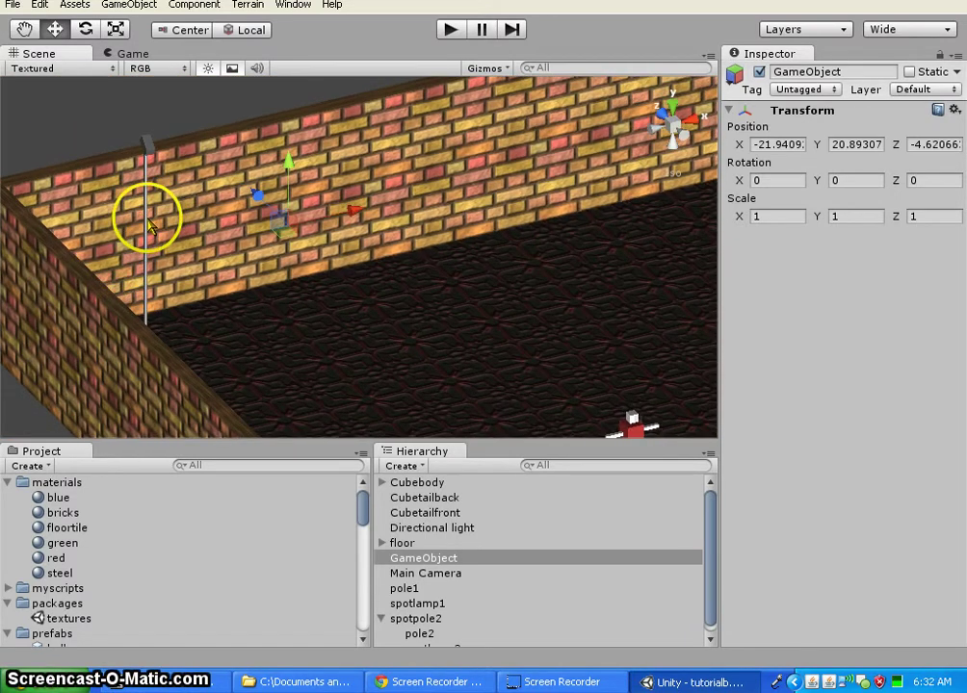
- Copy pole1's X position (18.98726) into the empty GameObject's X field
left_click(146, 221)
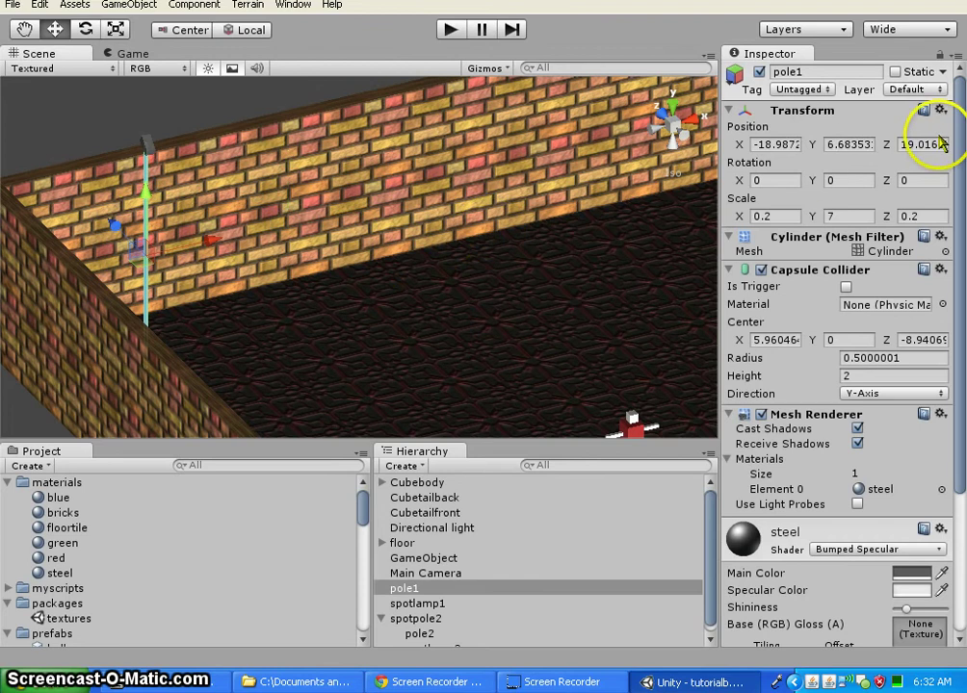
left_click(779, 143)
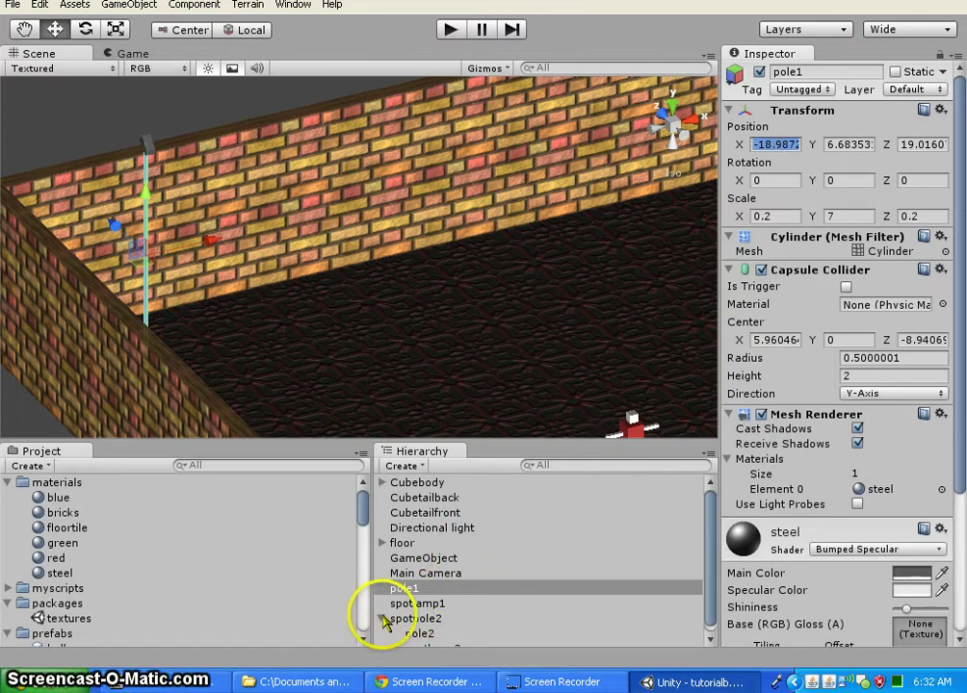
left_click(382, 619)
left_click(424, 558)
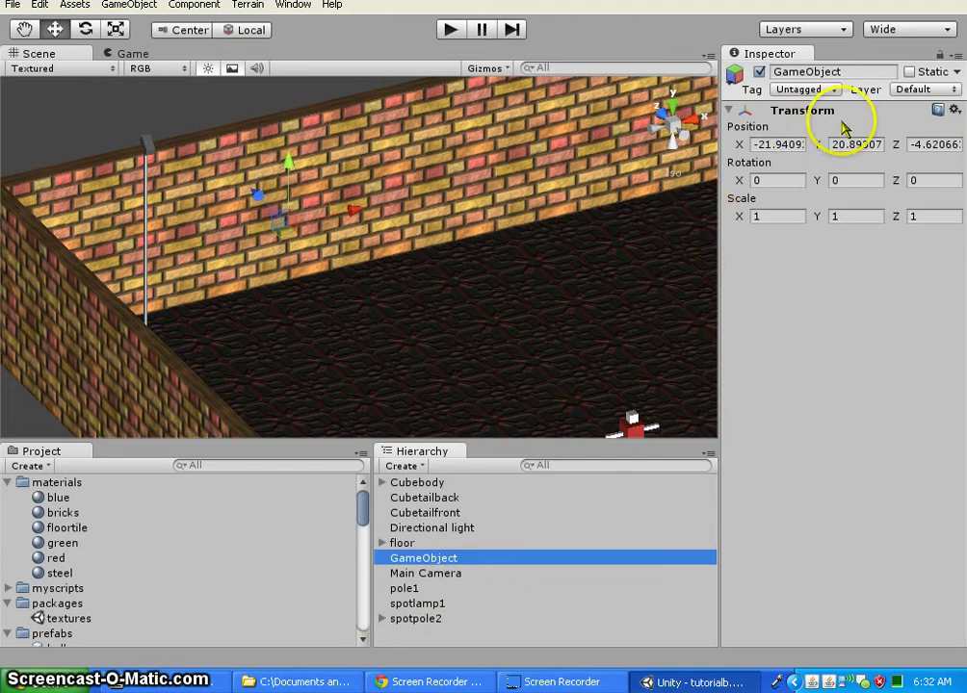
left_click(790, 144)
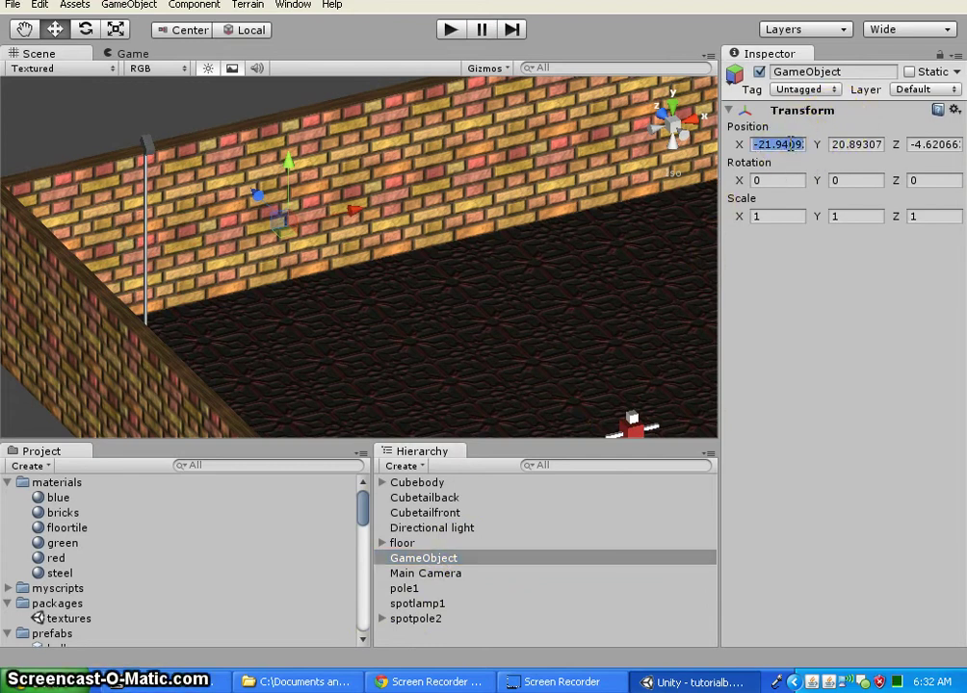
type("18.98726")
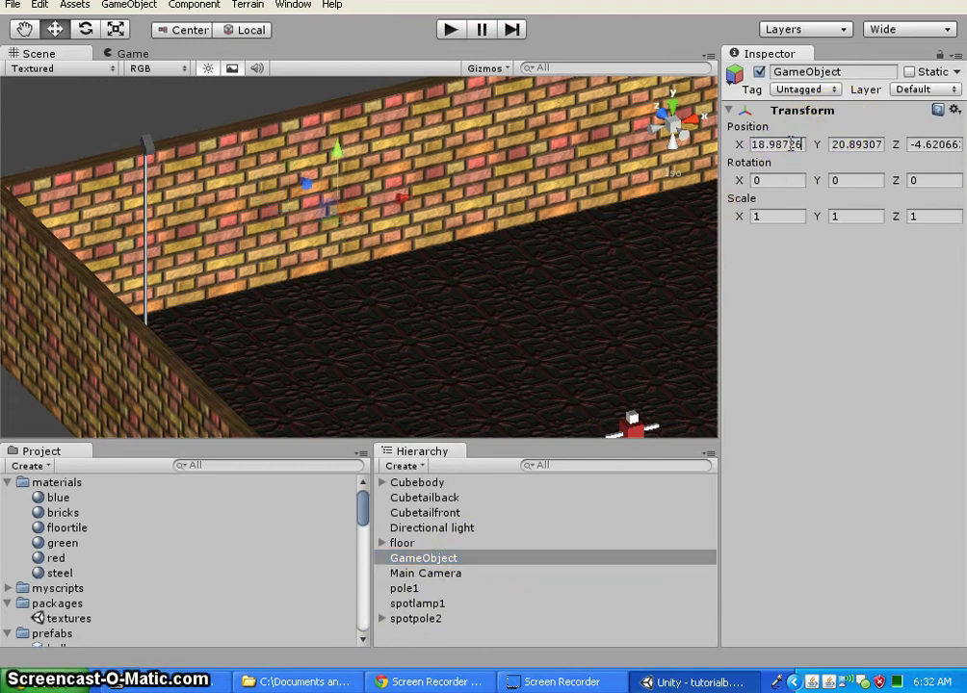
- Copy pole1's Y (6.683531) and Z (19.01607) positions into the GameObject
left_click(414, 591)
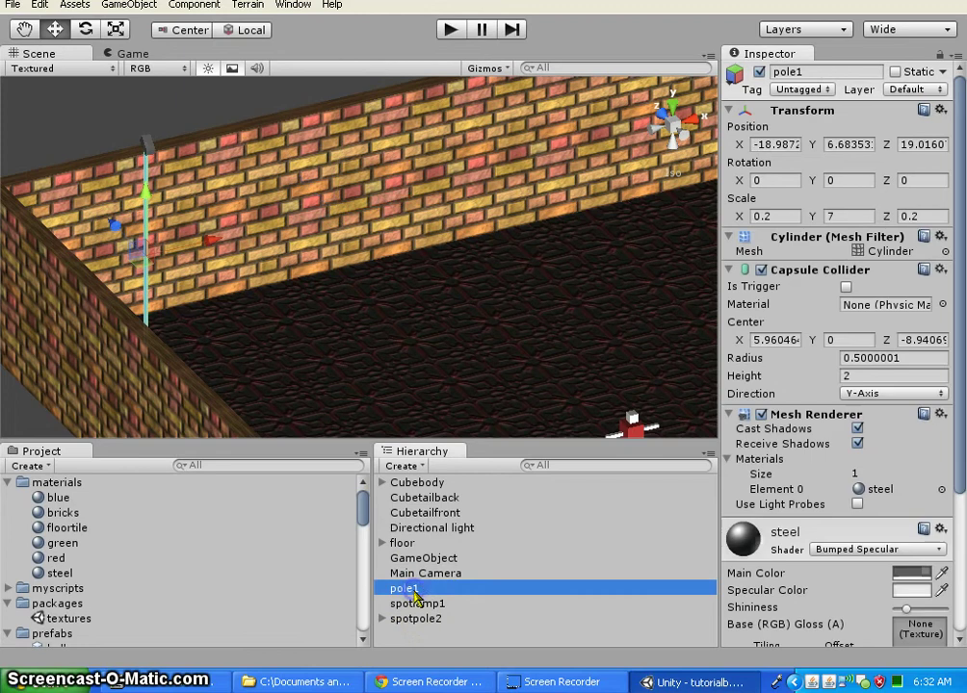
left_click(840, 145)
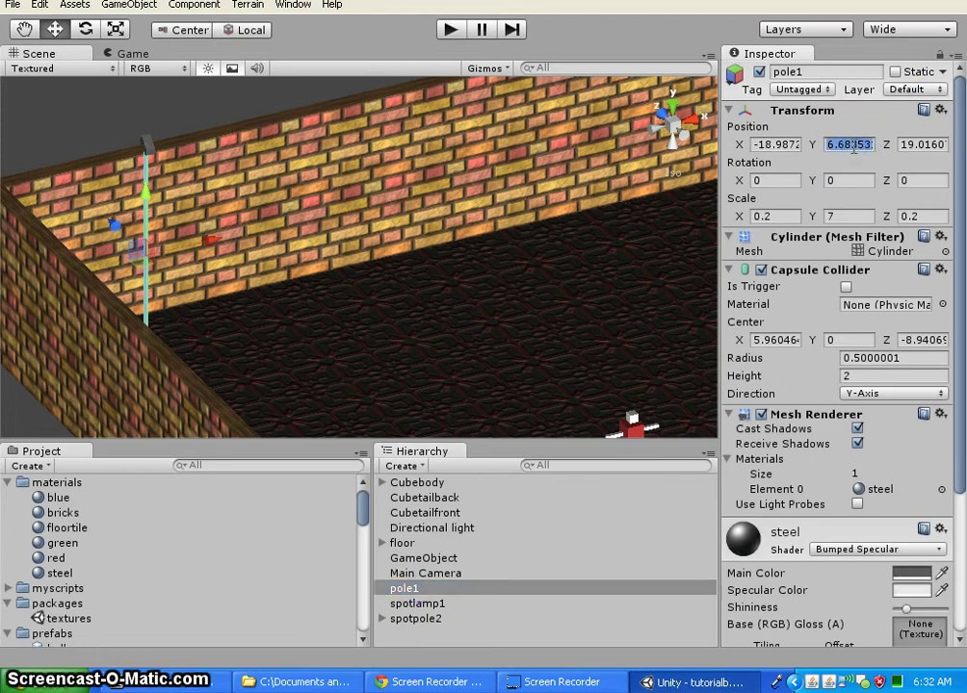
left_click(435, 557)
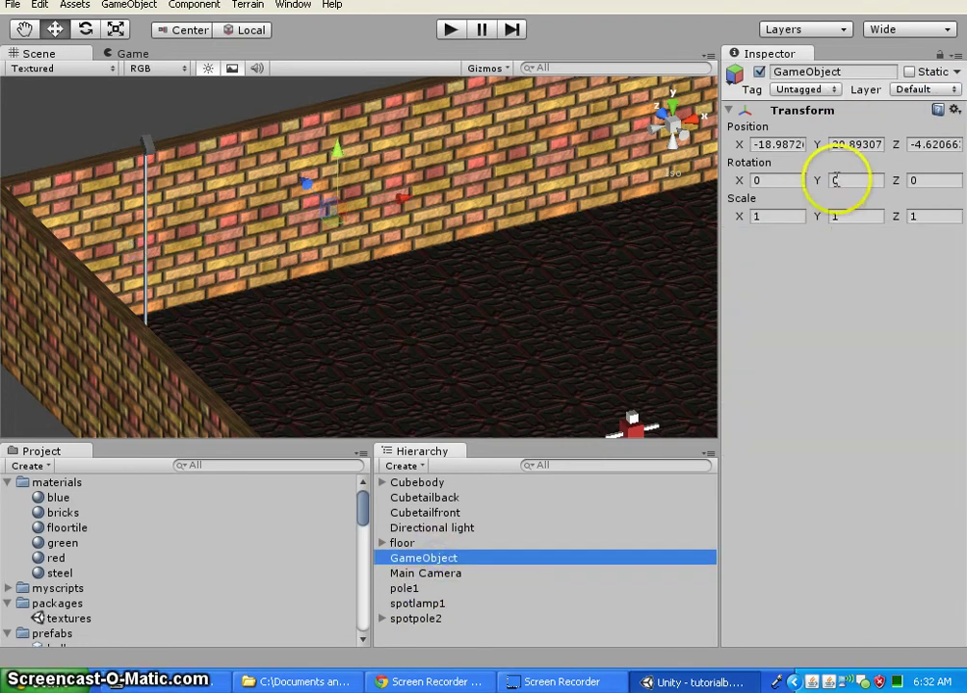
left_click(864, 145)
type("6.683533")
key("Return")
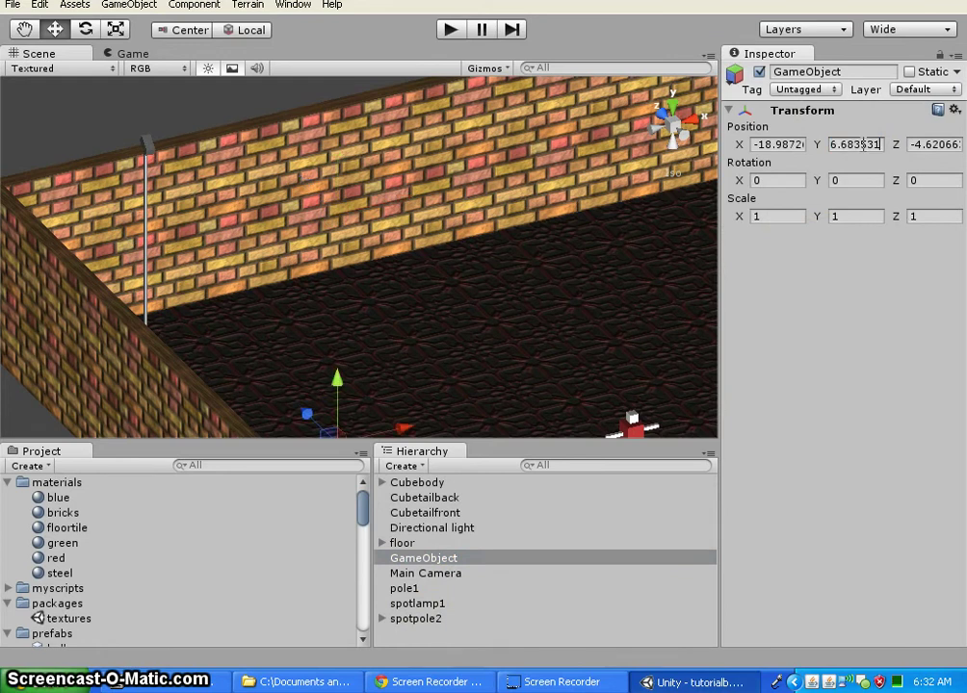
left_click(409, 587)
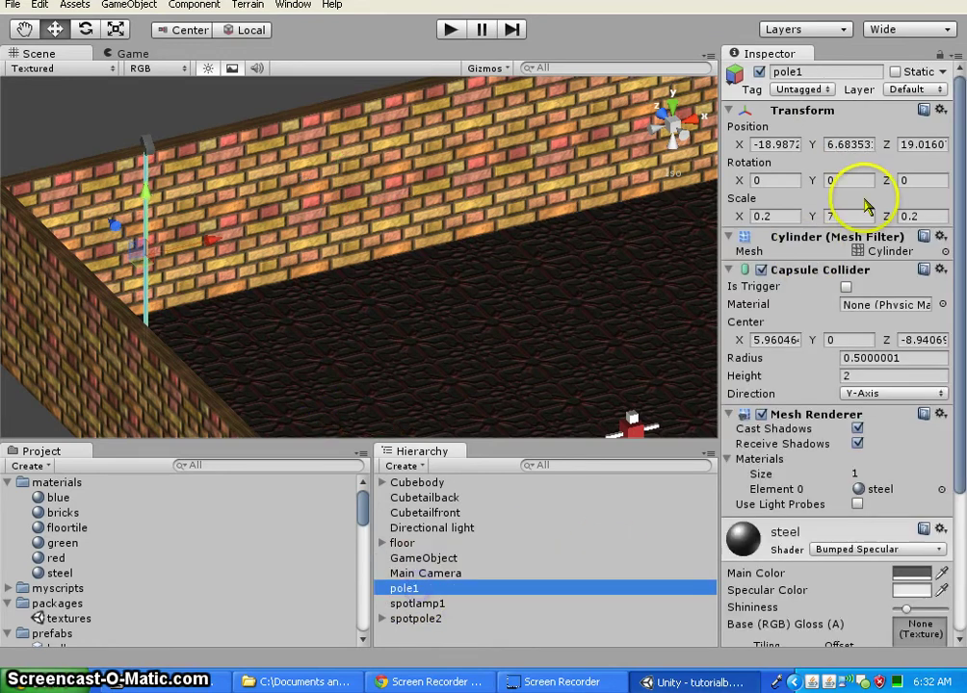
left_click(920, 145)
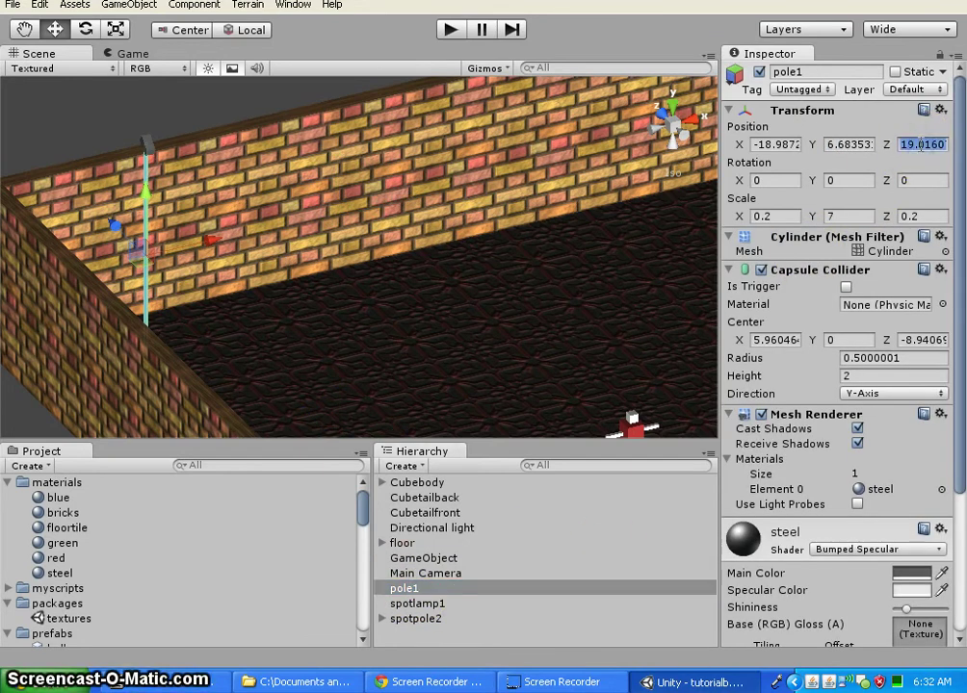
left_click(423, 557)
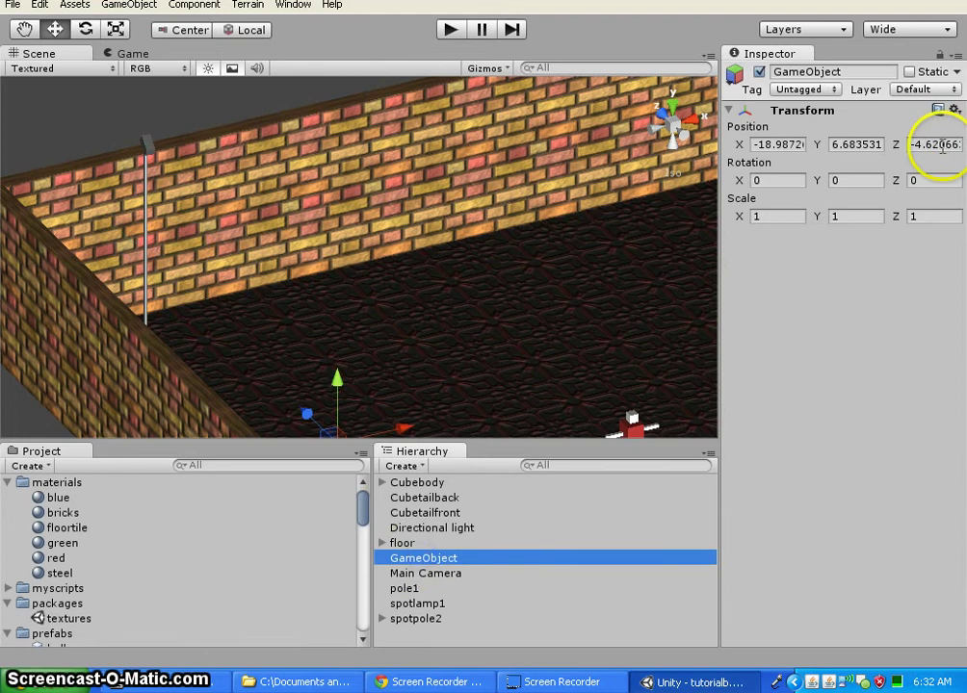
left_click(942, 144)
type("19.01607")
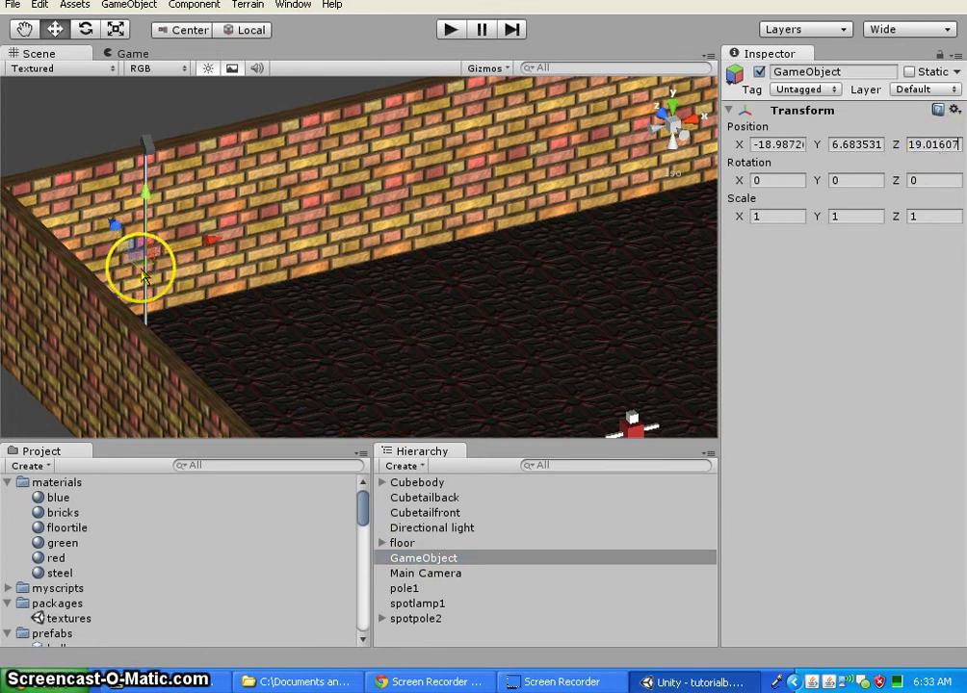
- Name the new GameObject 'spotpole1' in the Inspector name field
left_click(455, 559)
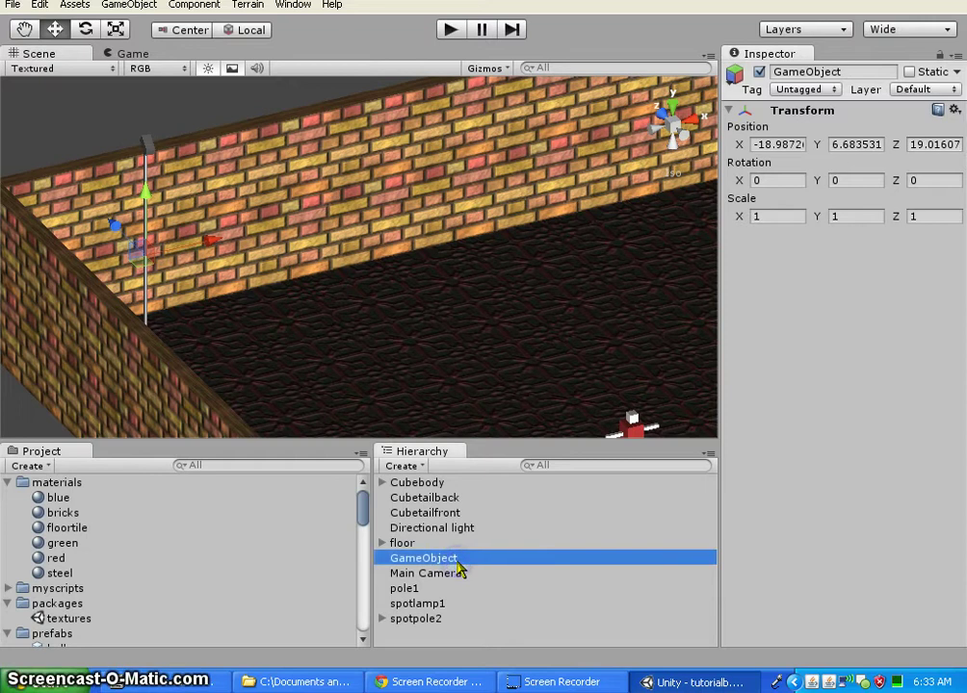
left_click(867, 71)
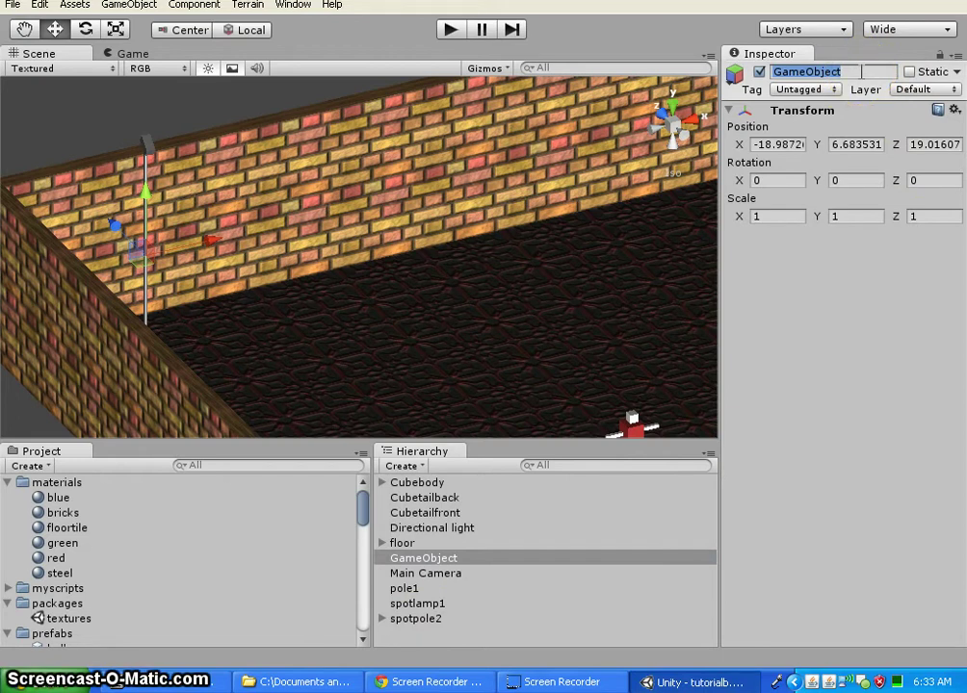
type("s")
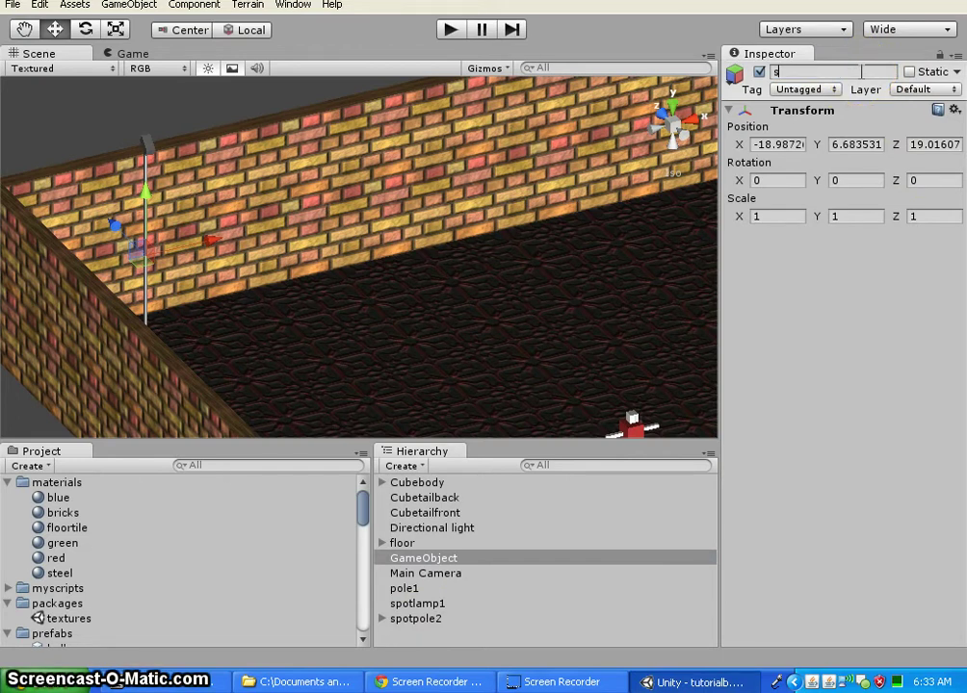
type("potpole1")
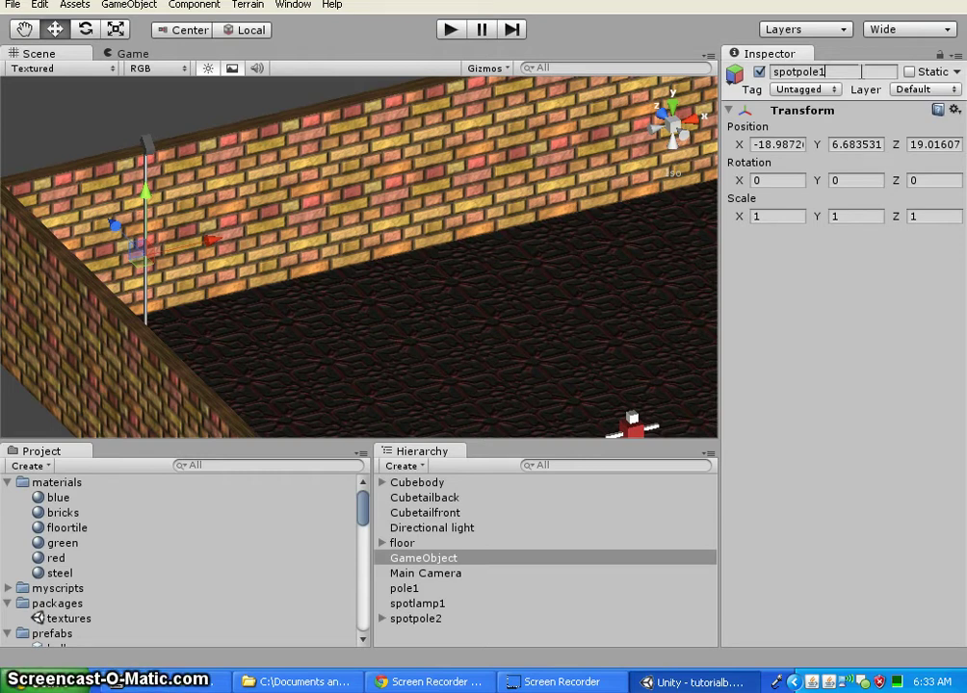
key("Return")
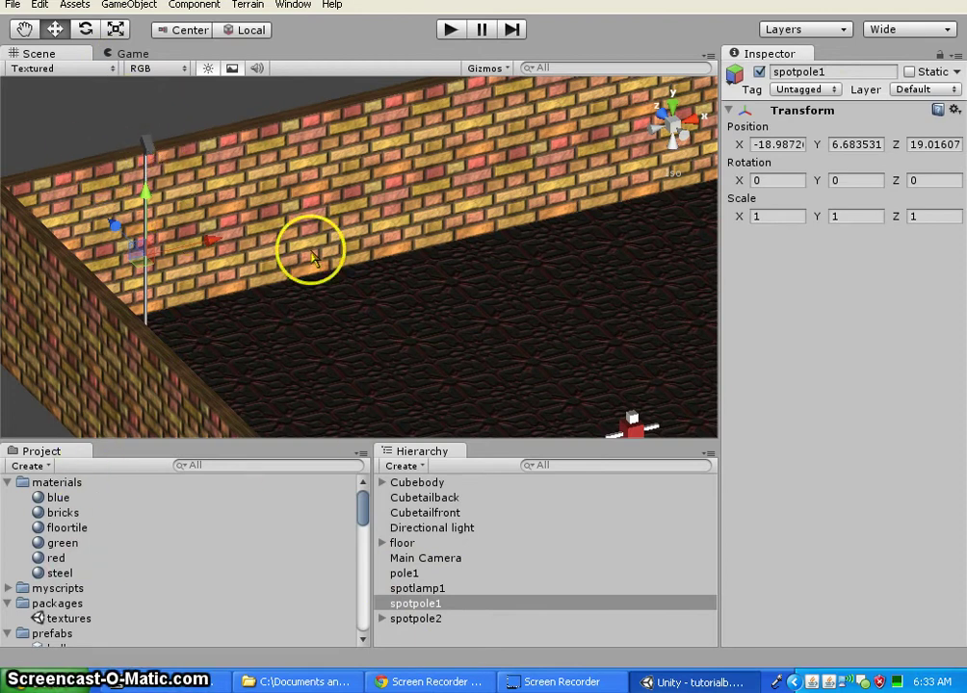
- Drag pole1 and spotlamp1 onto spotpole1 in the Hierarchy so they nest under it
left_click(421, 572)
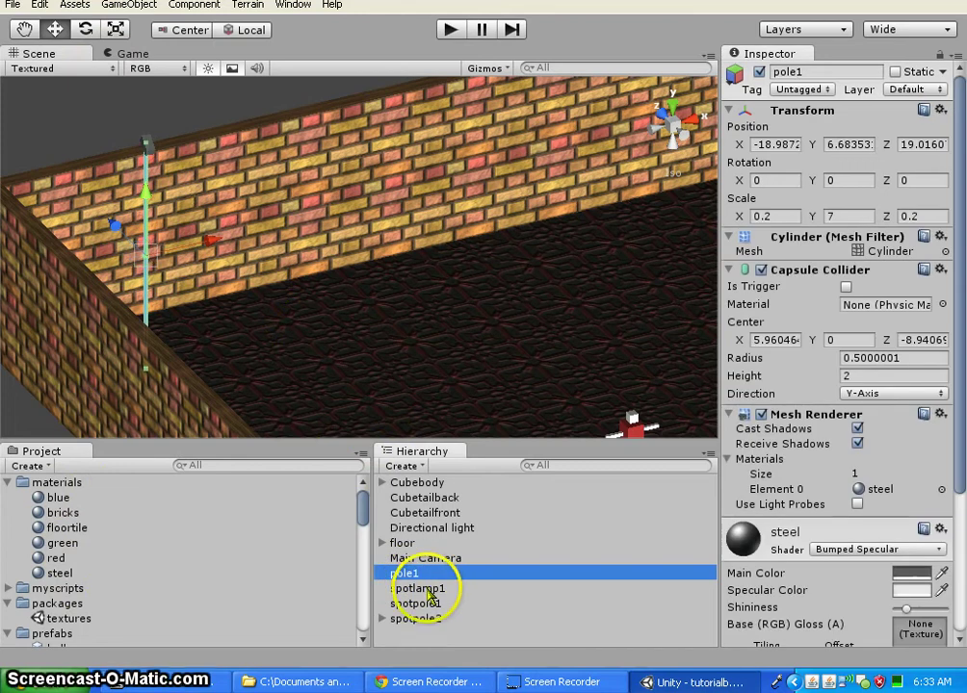
left_click(424, 588, "ctrl")
left_click_drag(441, 591, 444, 609)
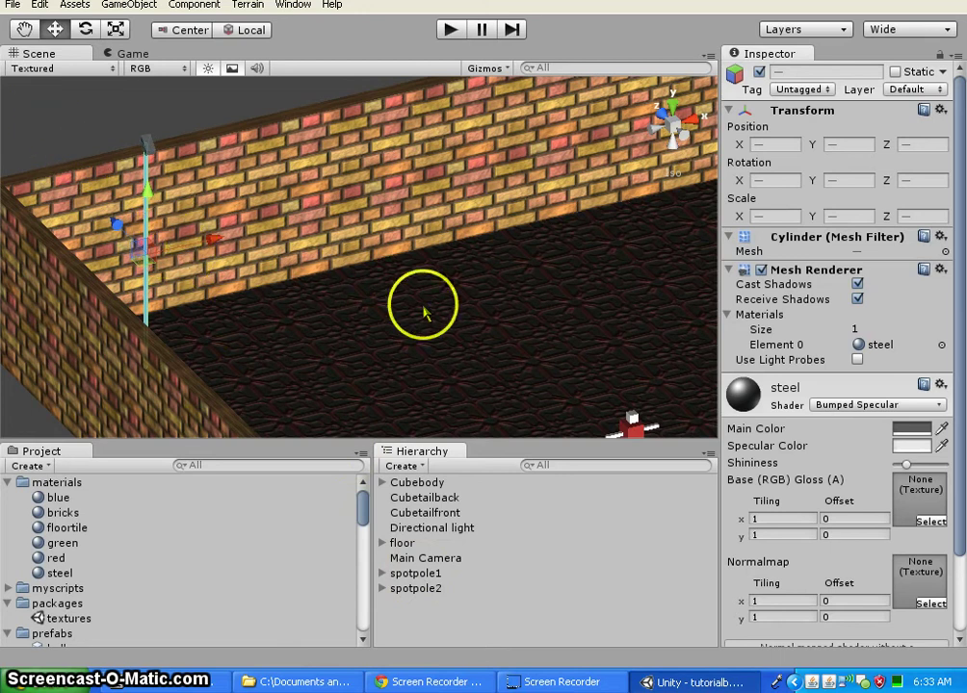
scroll(277, 223, "down", 5)
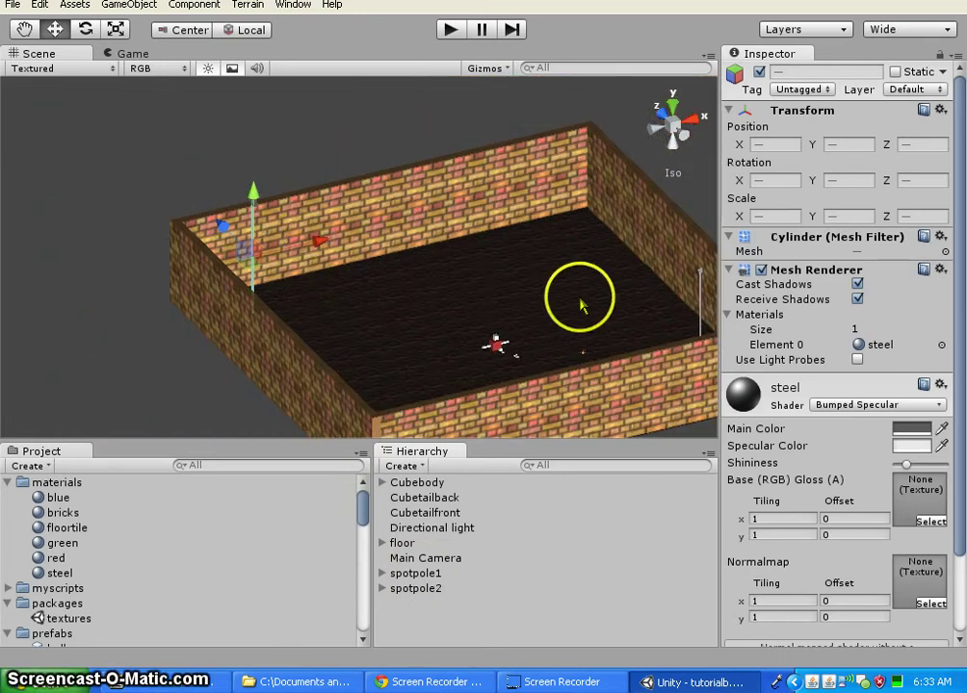
scroll(334, 255, "up", 5)
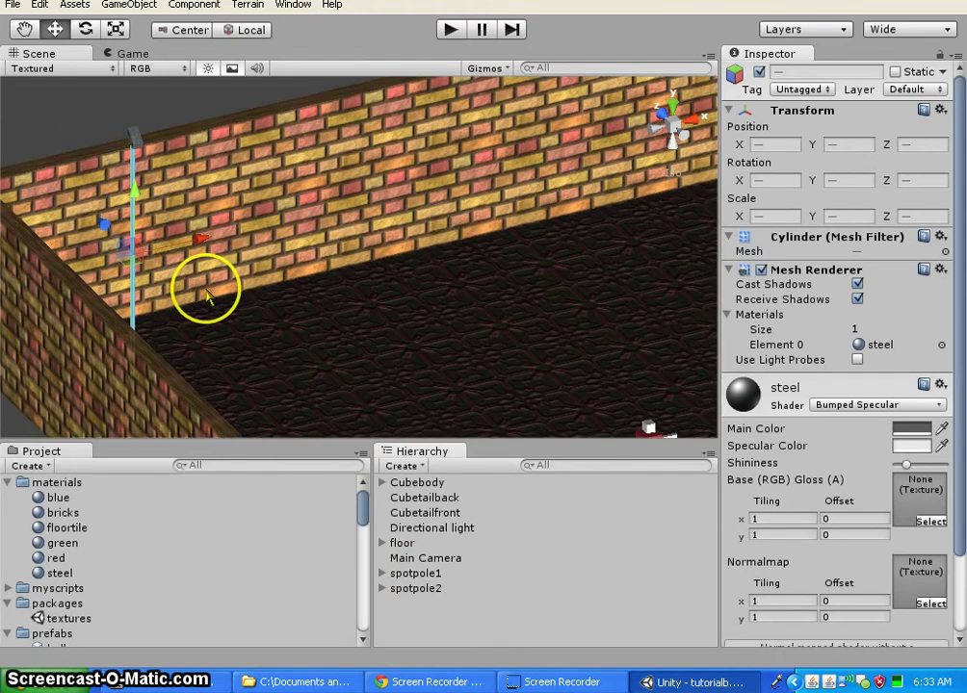
scroll(210, 293, "down", 2)
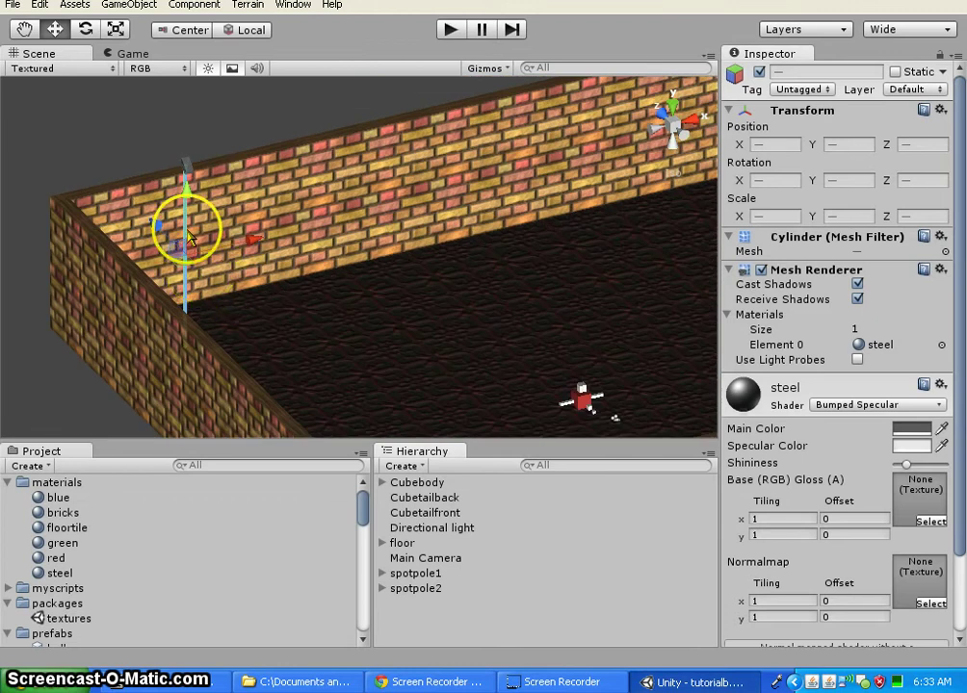
left_click(187, 165)
left_click(189, 165)
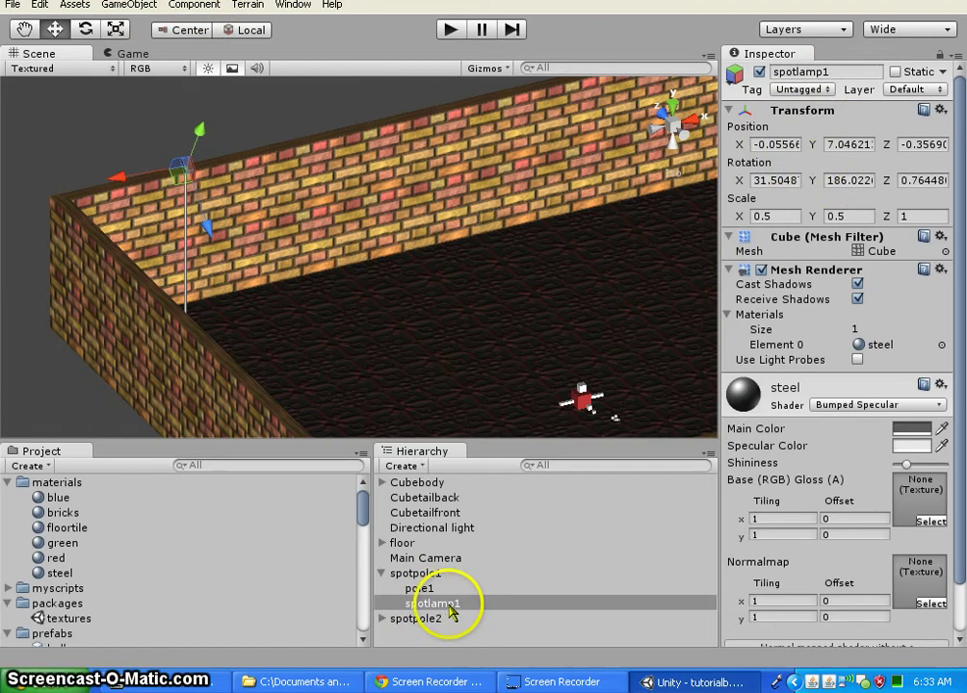
- Create a Spotlight (range 10, spot angle 30) via GameObject > Create Other and start naming it Spotlight1
left_click(150, 9)
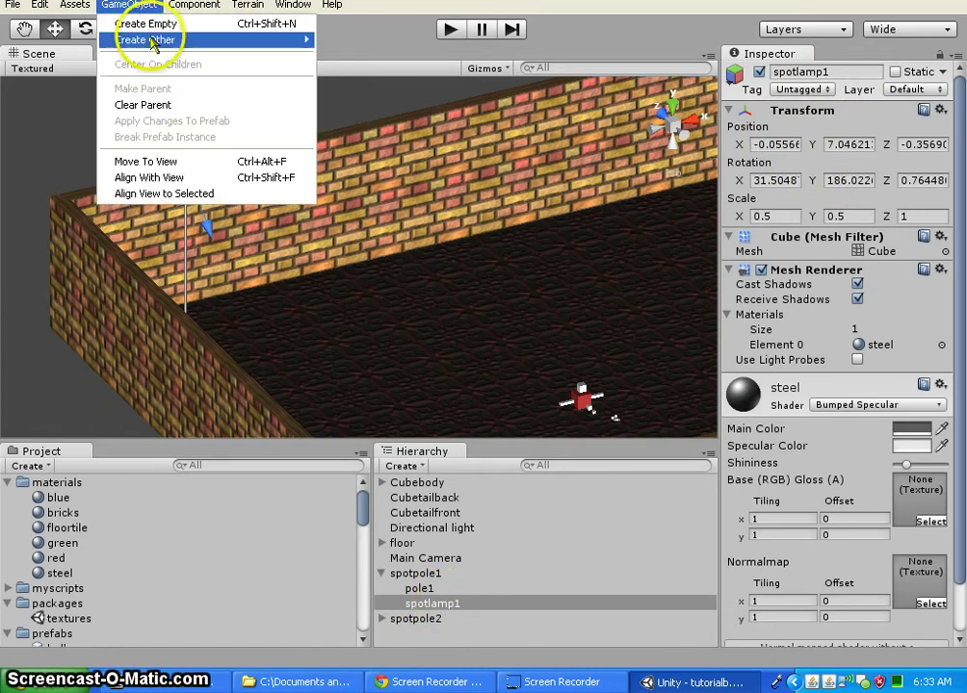
mouse_move(155, 45)
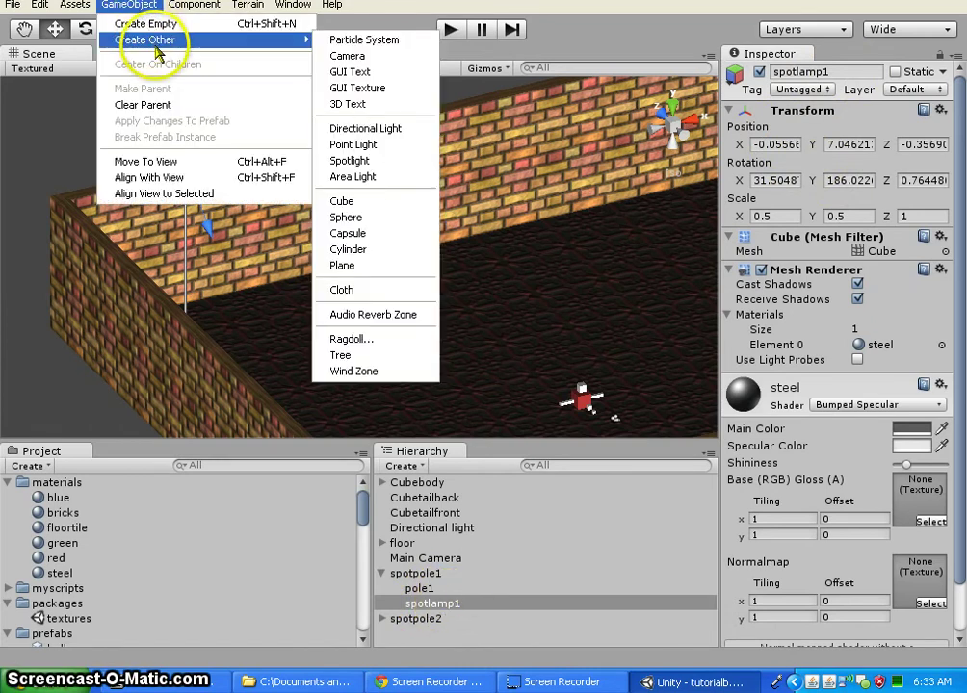
left_click(390, 172)
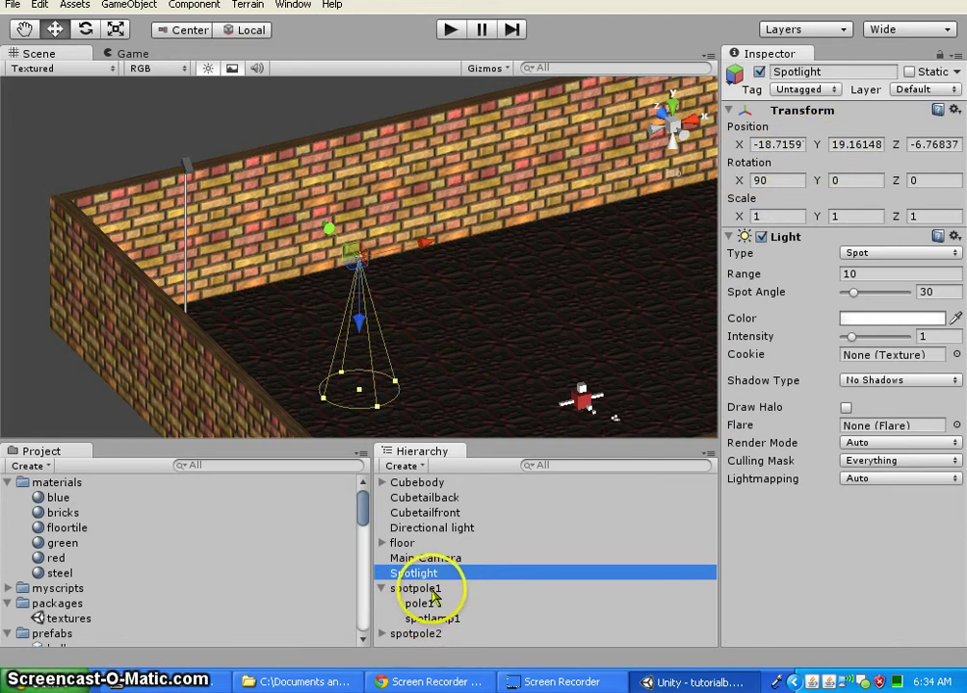
left_click(443, 619)
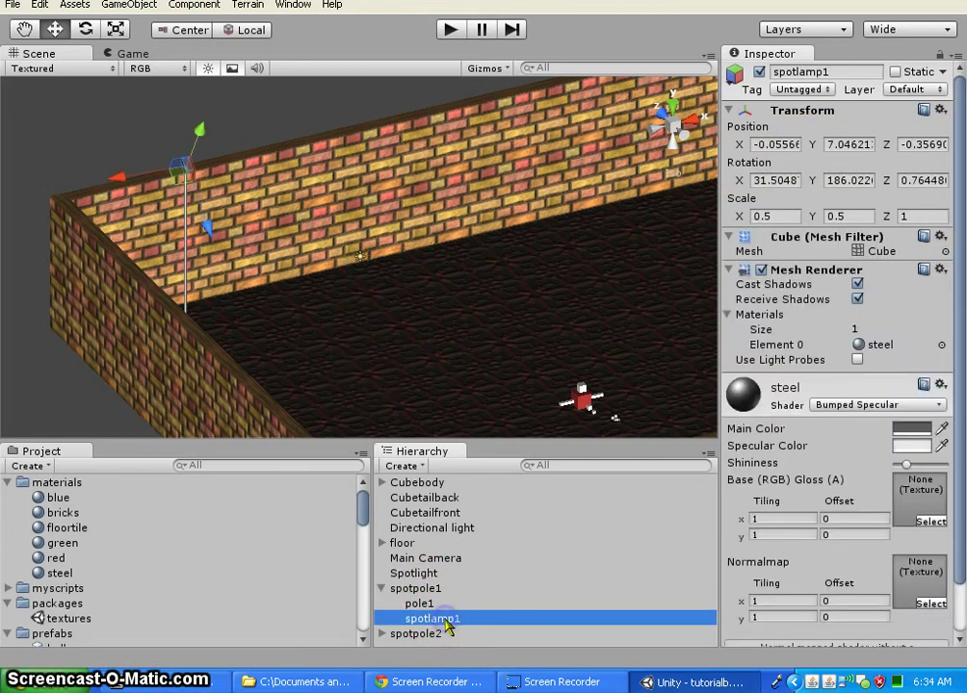
left_click(433, 573)
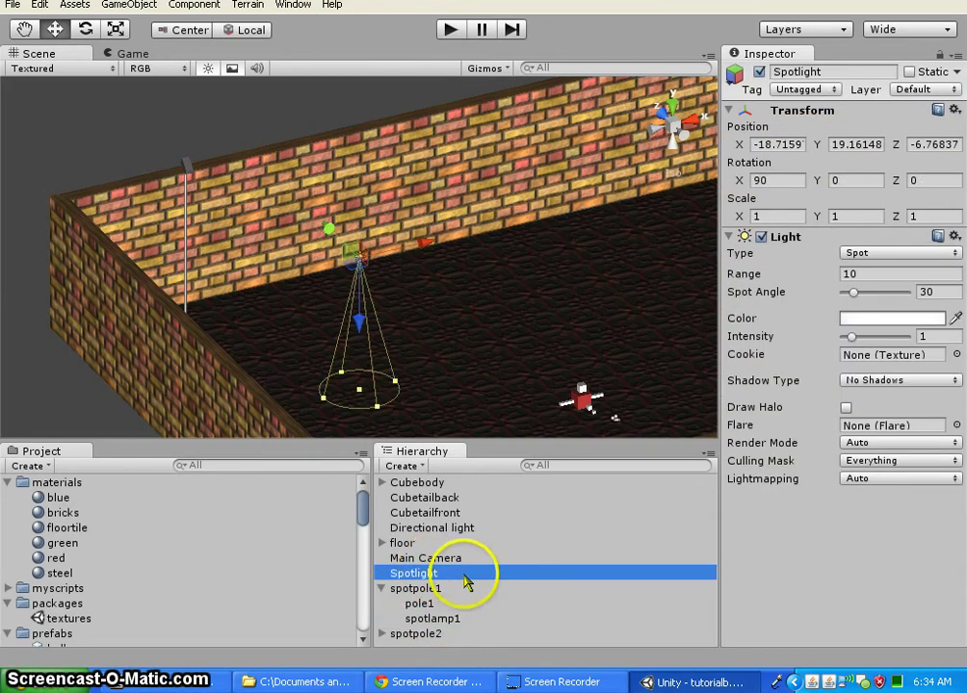
left_click(860, 72)
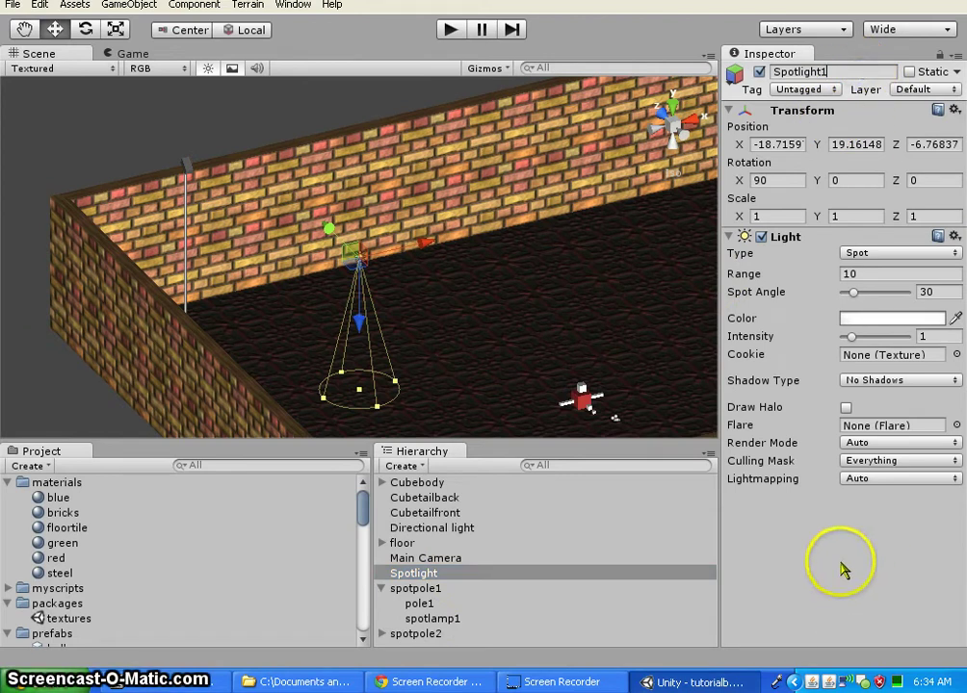
- Confirm the name Spotlight1 and copy spotlamp1's X position into Spotlight1
left_click(449, 618)
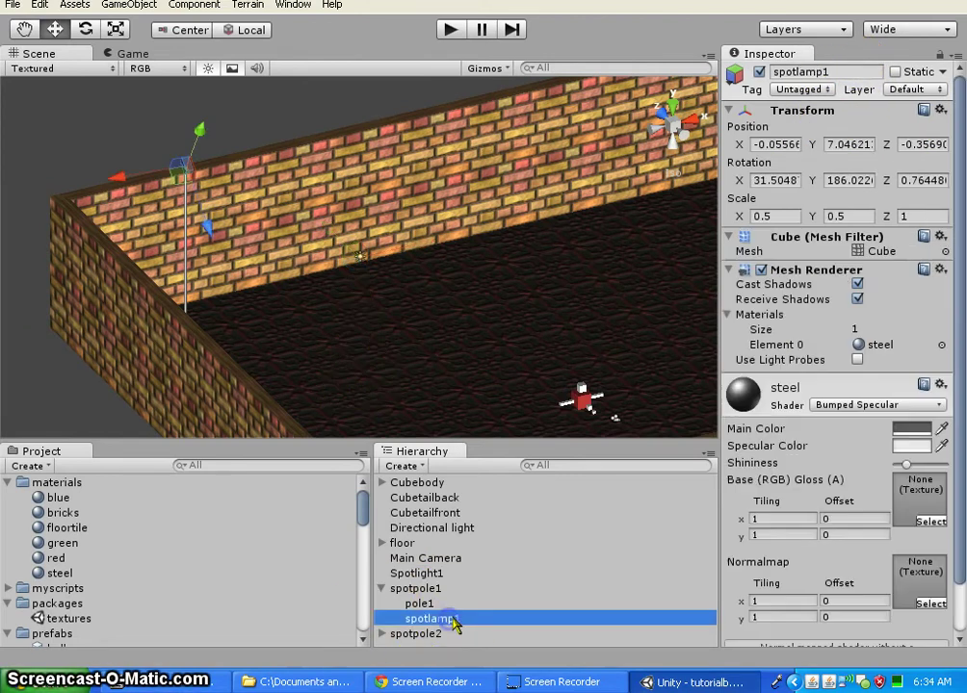
left_click(781, 144)
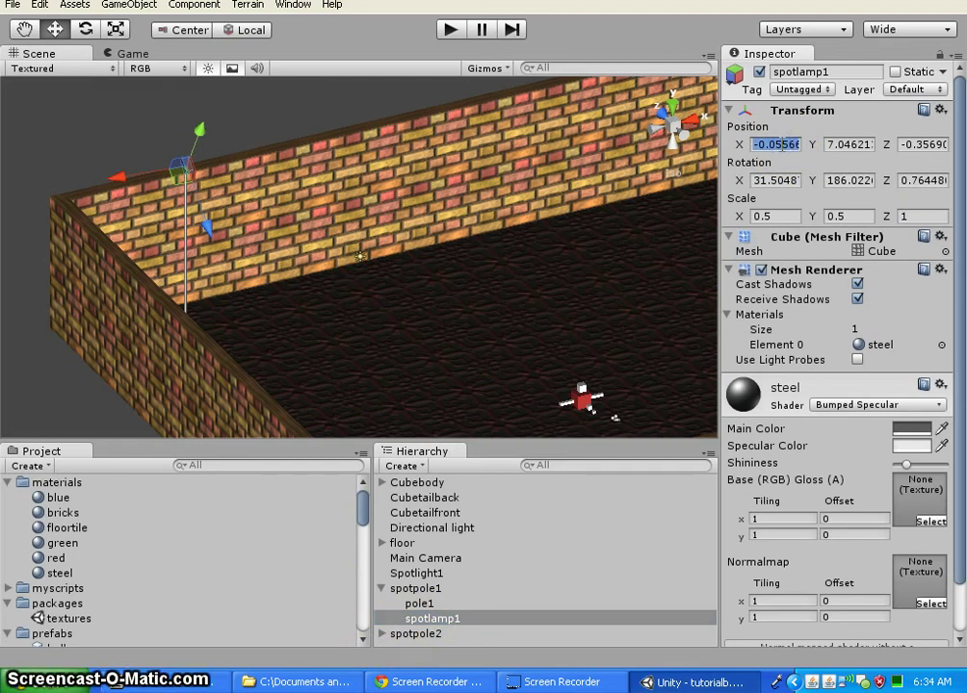
left_click(417, 574)
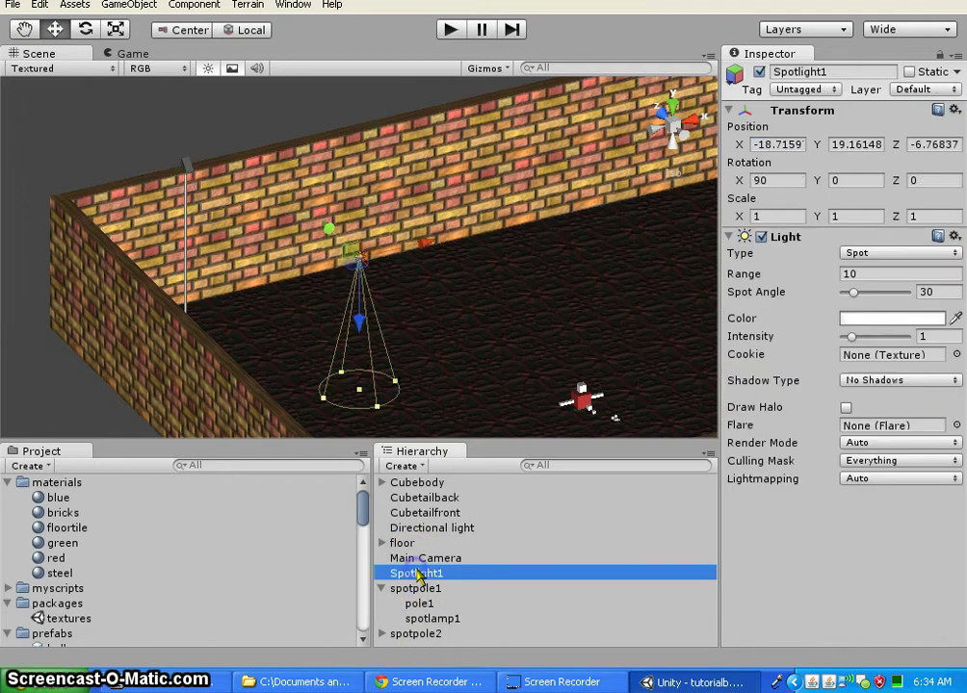
left_click(776, 144)
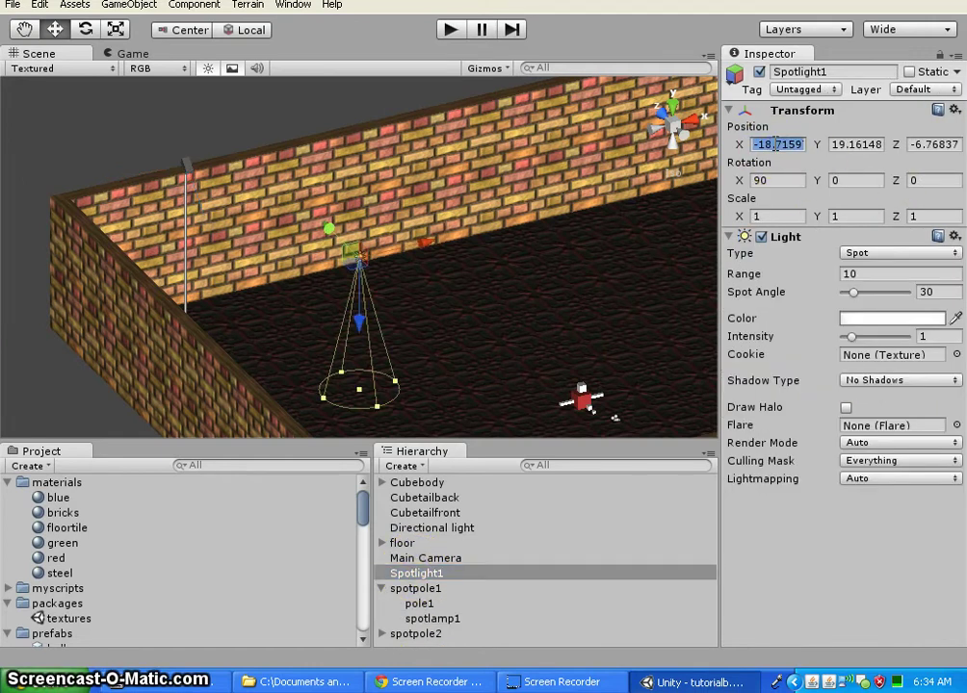
key("ctrl+v")
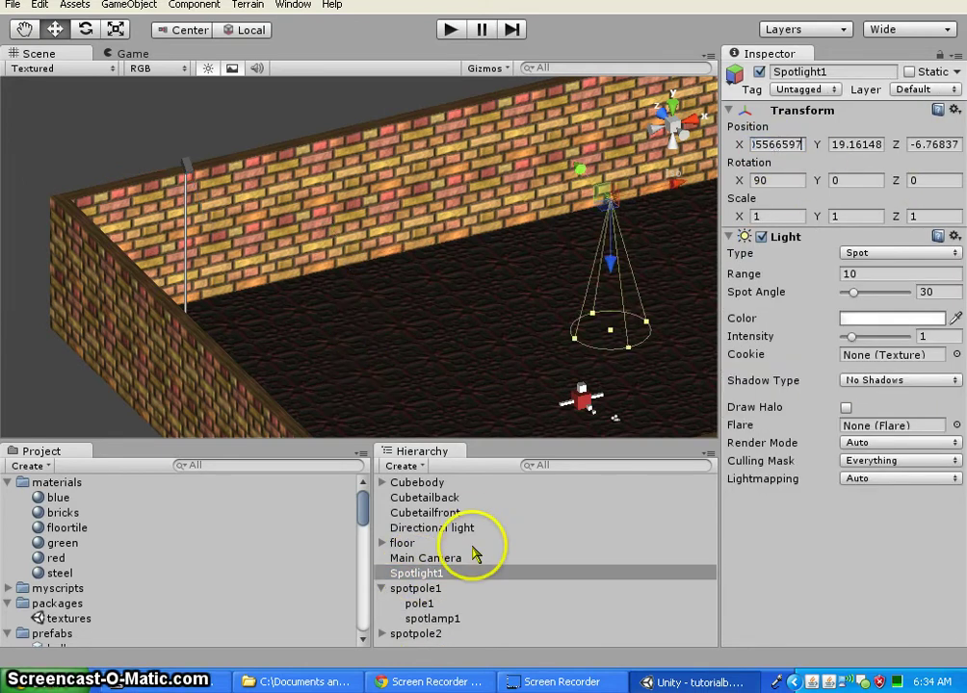
- Copy spotlamp1's Y (7.046213) and Z positions into Spotlight1's Transform
left_click(453, 618)
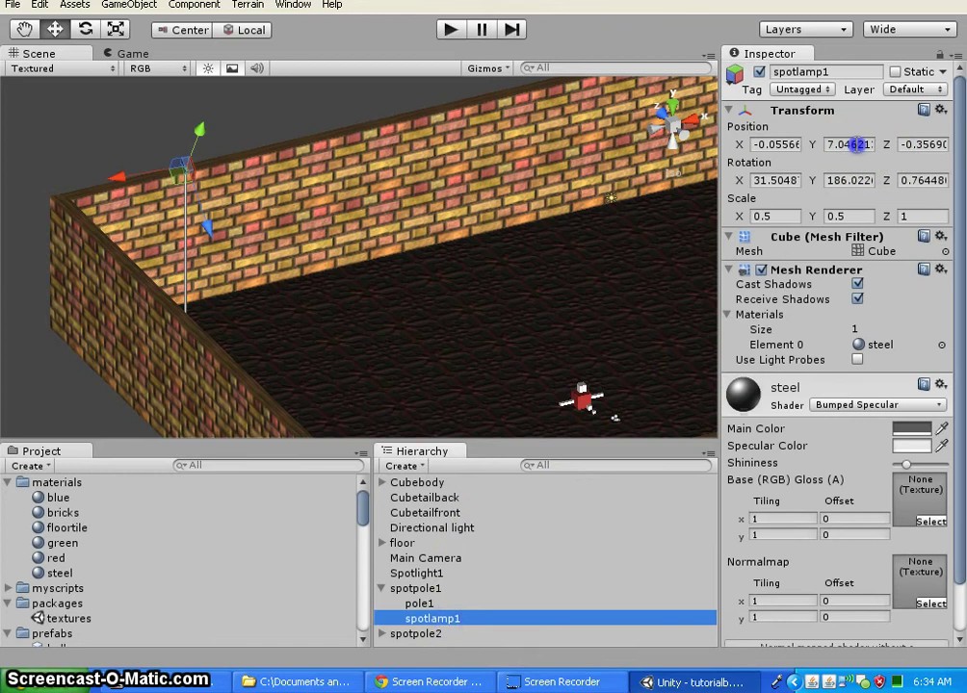
left_click(855, 145)
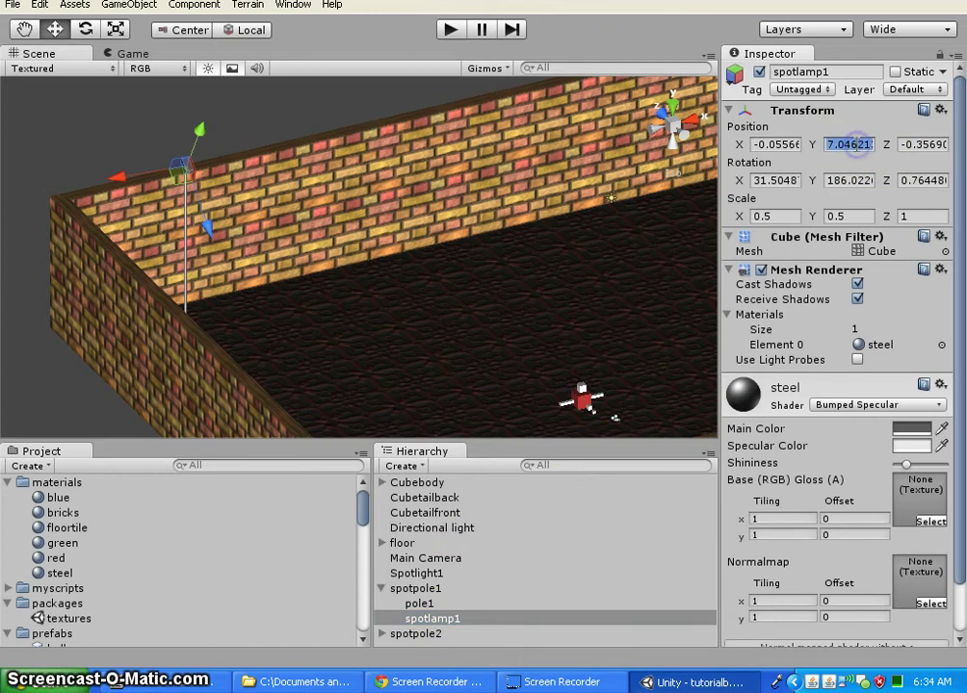
left_click(424, 574)
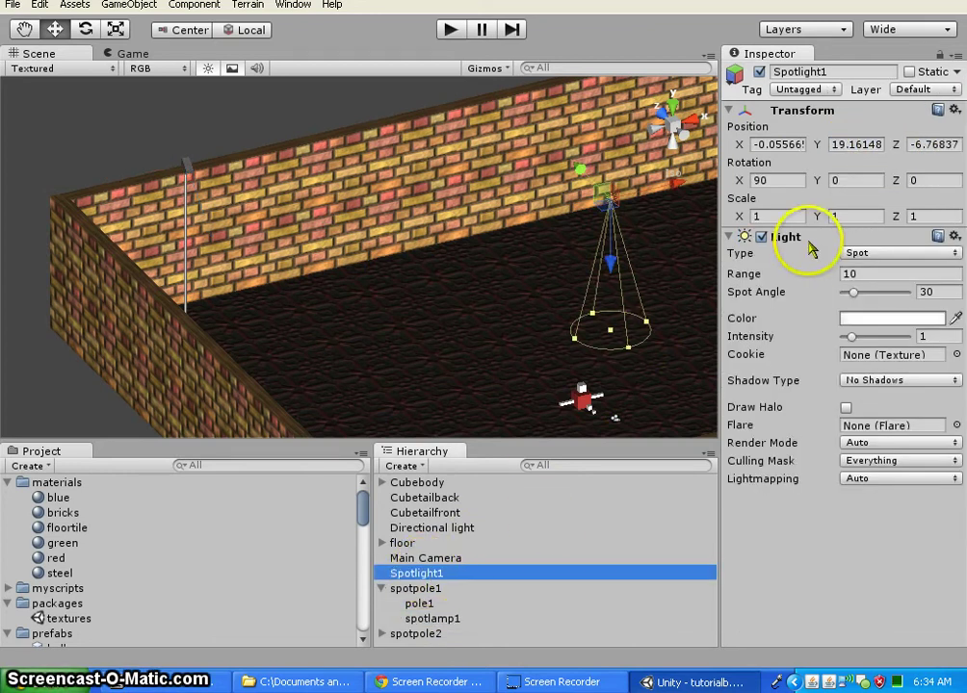
left_click(856, 145)
type("7.046213")
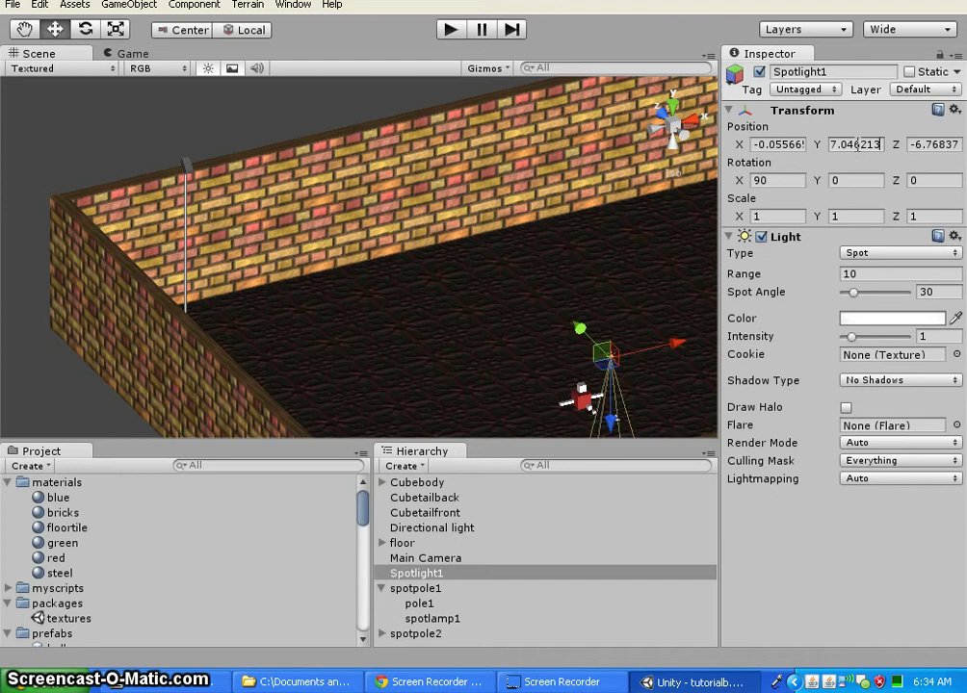
left_click(438, 619)
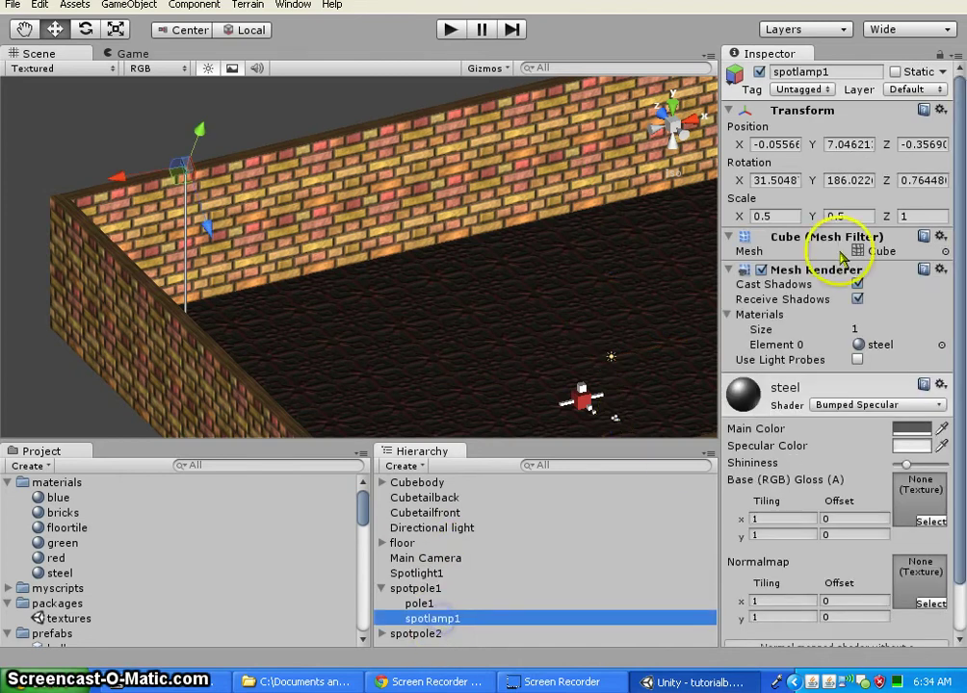
left_click(935, 144)
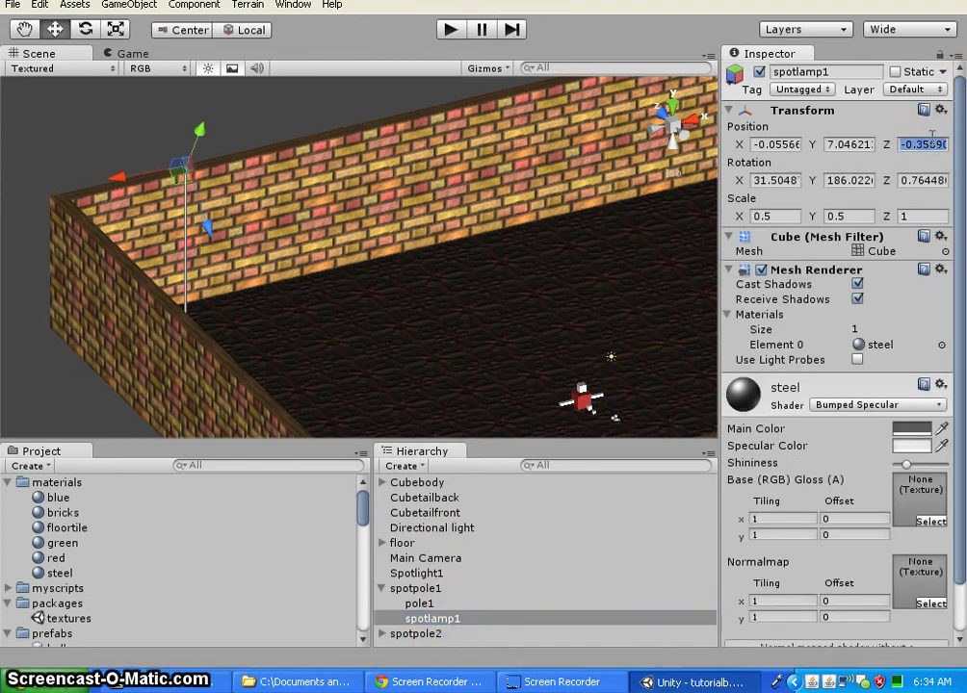
left_click(414, 573)
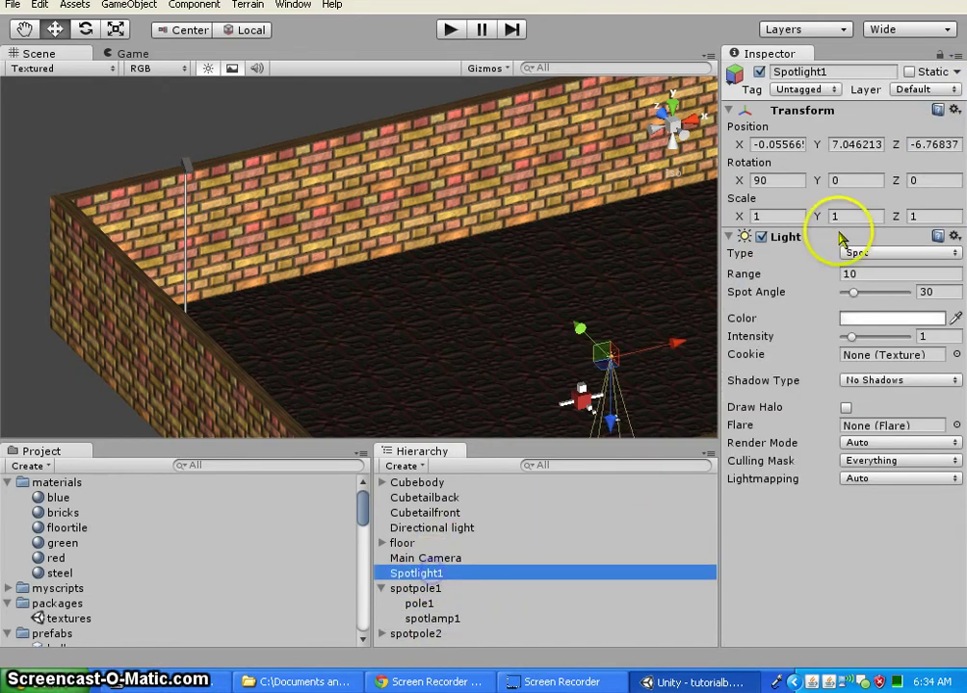
left_click(932, 145)
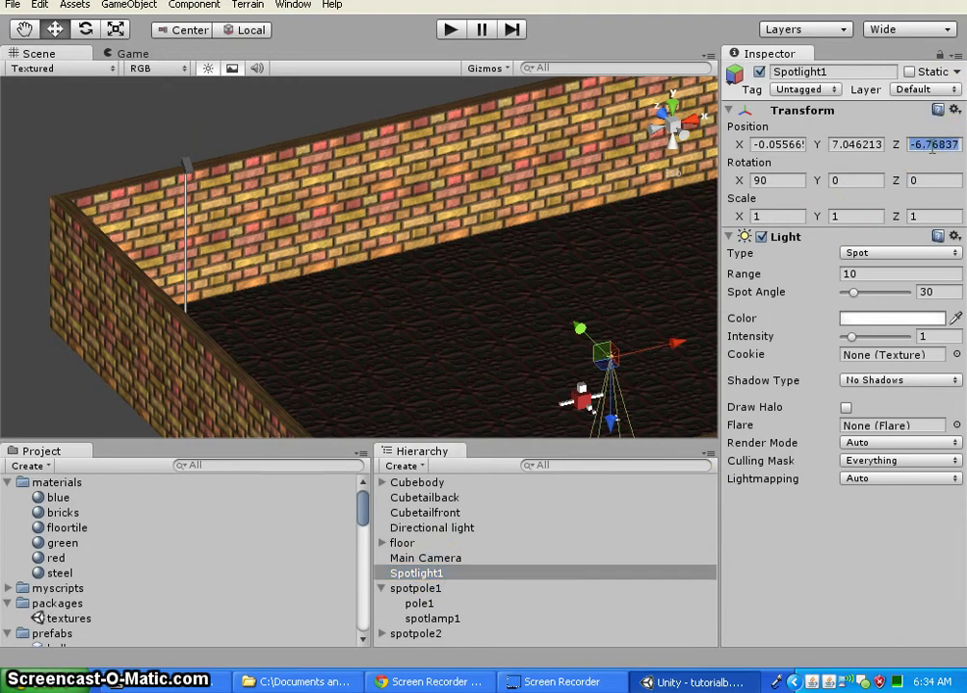
key("ctrl+v")
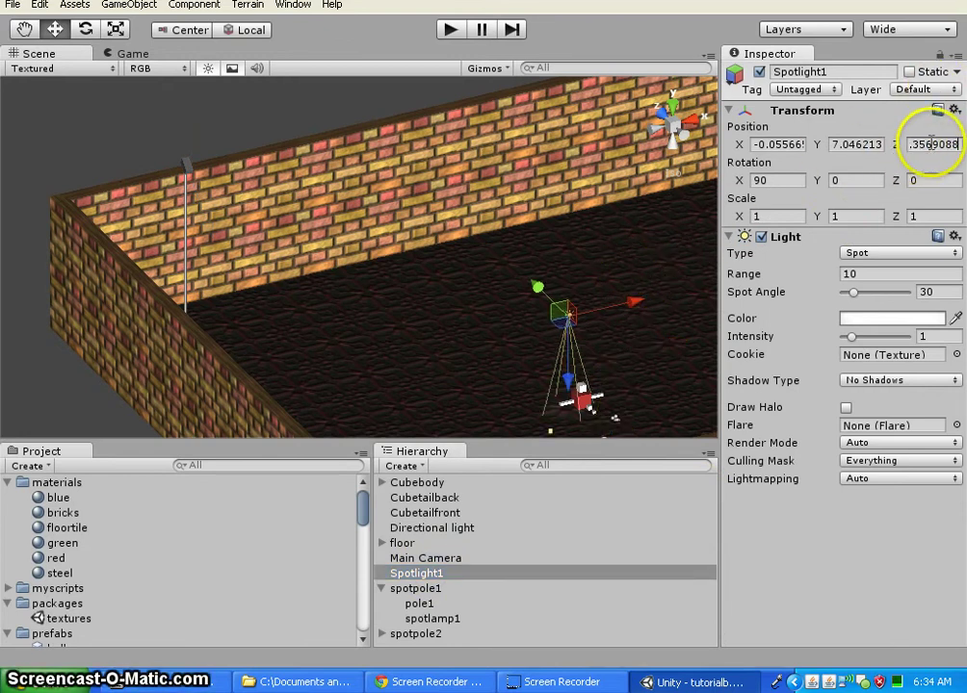
left_click_drag(205, 356, 261, 345, "alt")
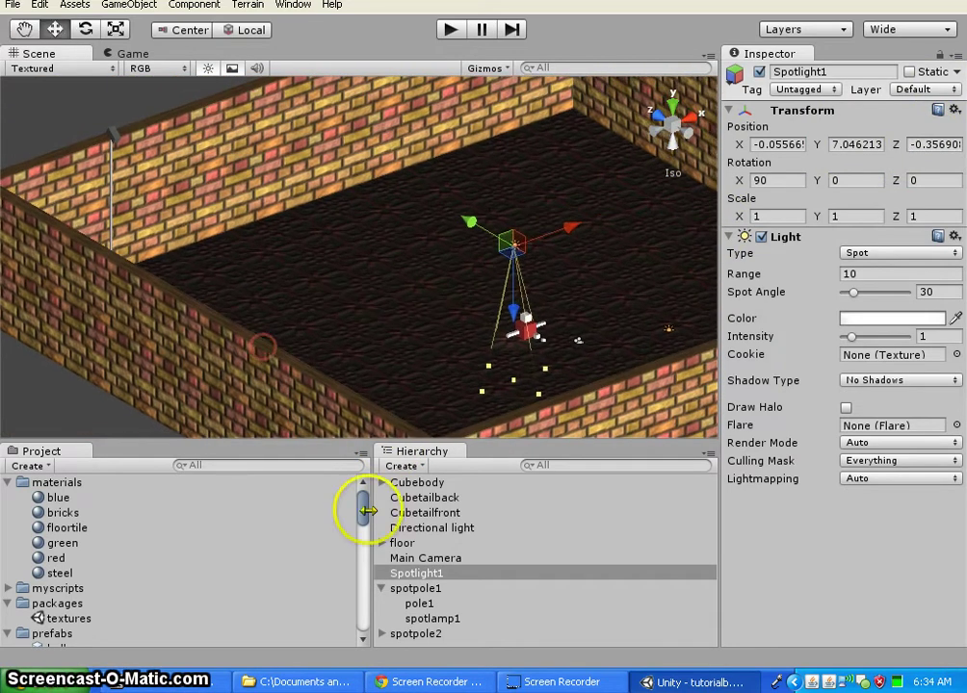
- Drag Spotlight1 toward the back-left corner and raise it above the floor
left_click(447, 618)
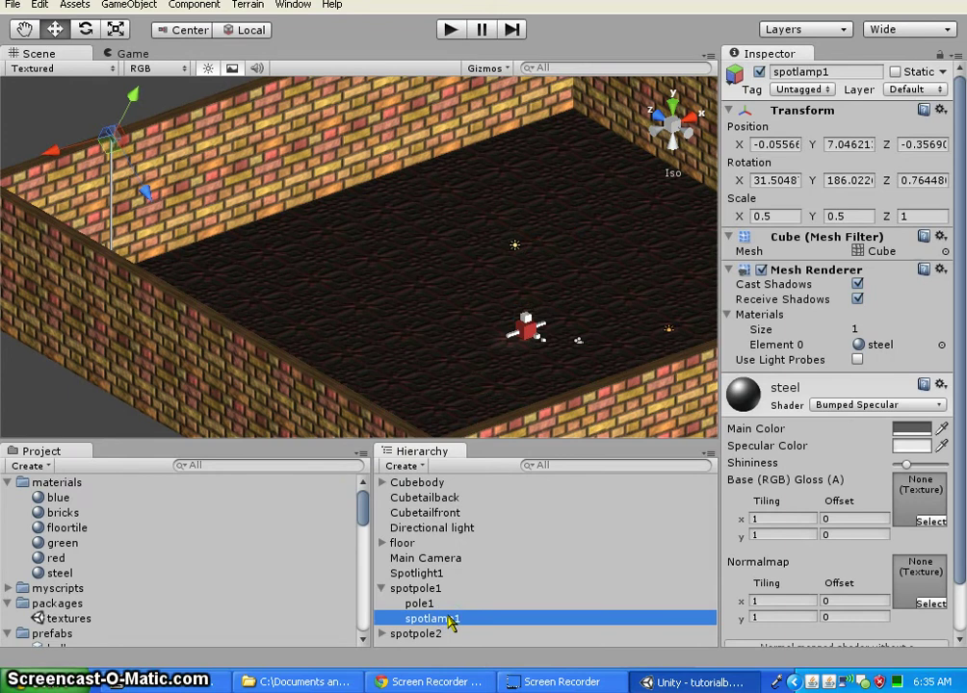
left_click_drag(448, 620, 444, 583)
left_click(438, 575)
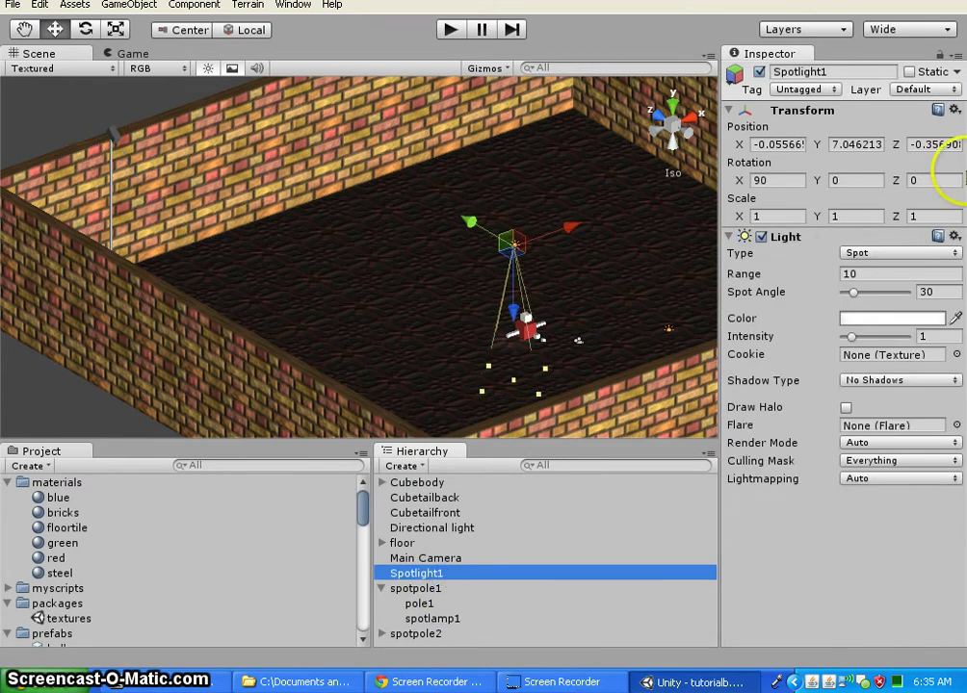
left_click(438, 619)
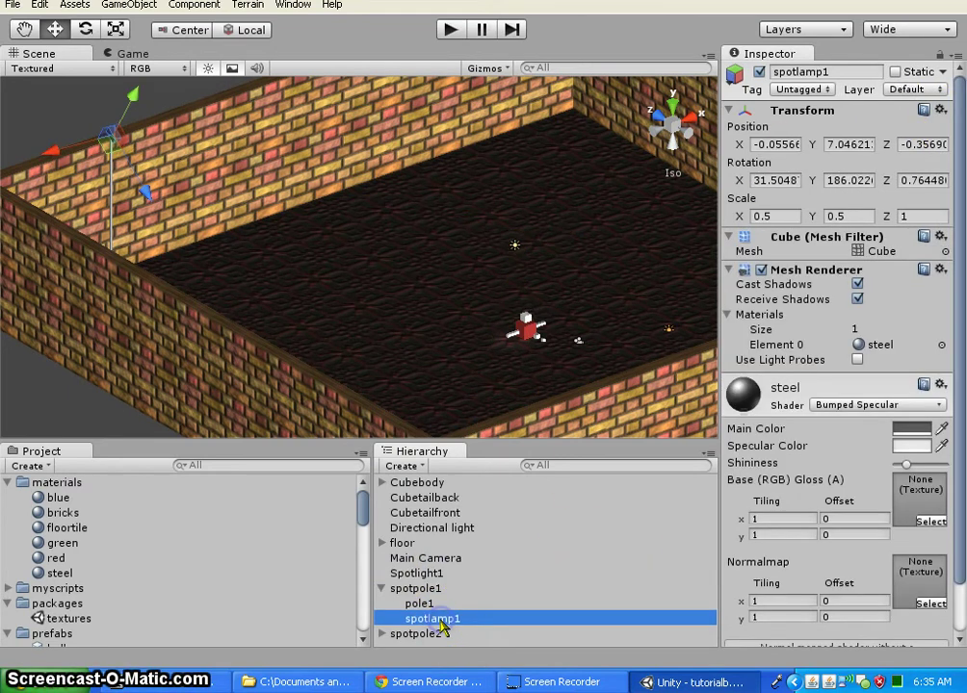
left_click(435, 573)
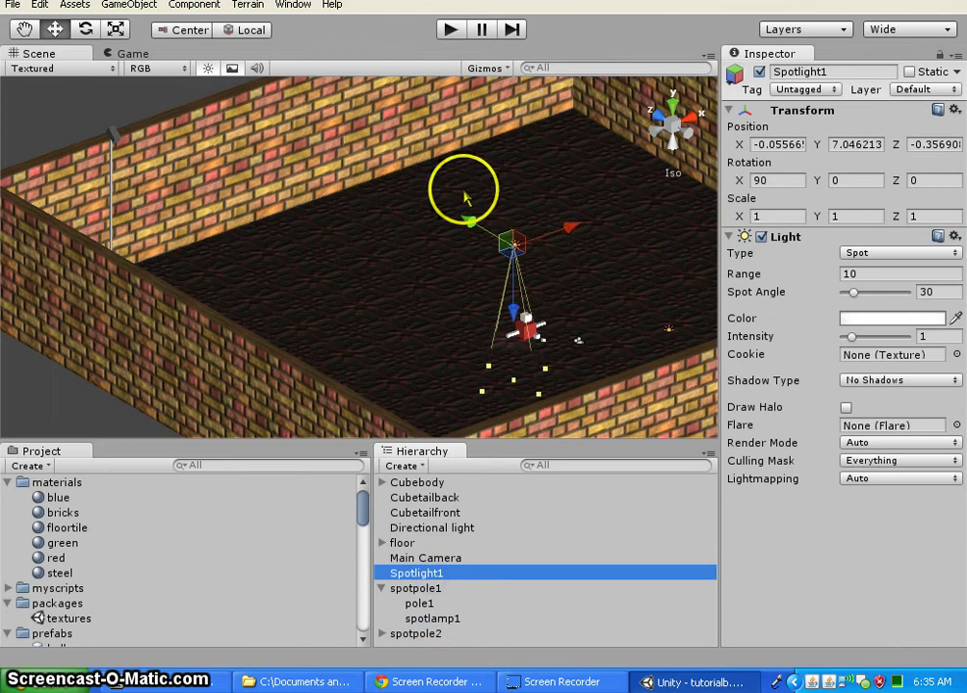
left_click_drag(470, 223, 311, 117)
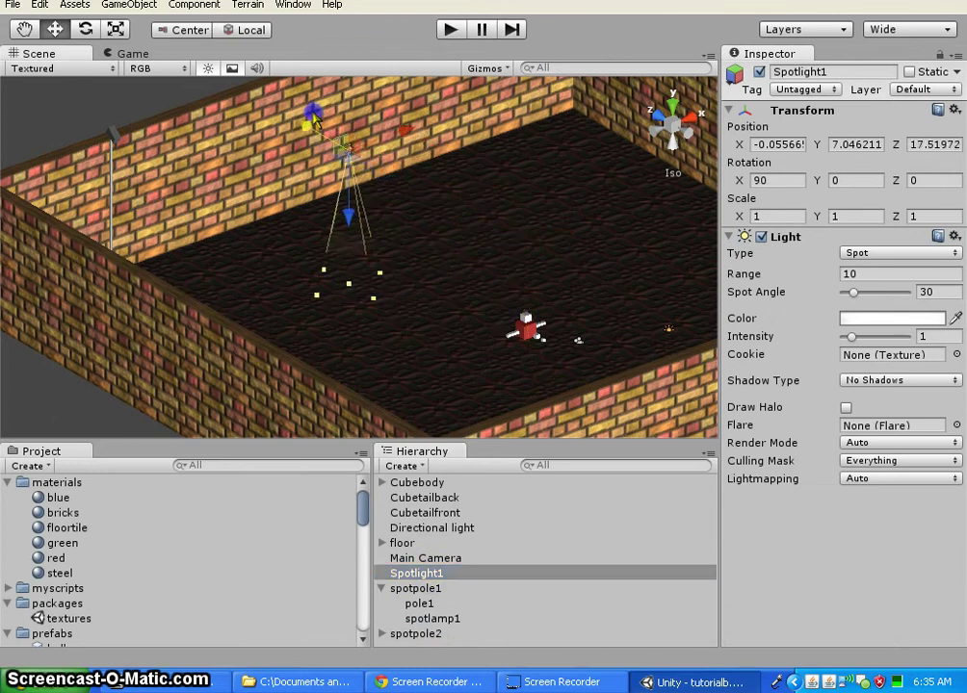
left_click_drag(408, 135, 176, 216)
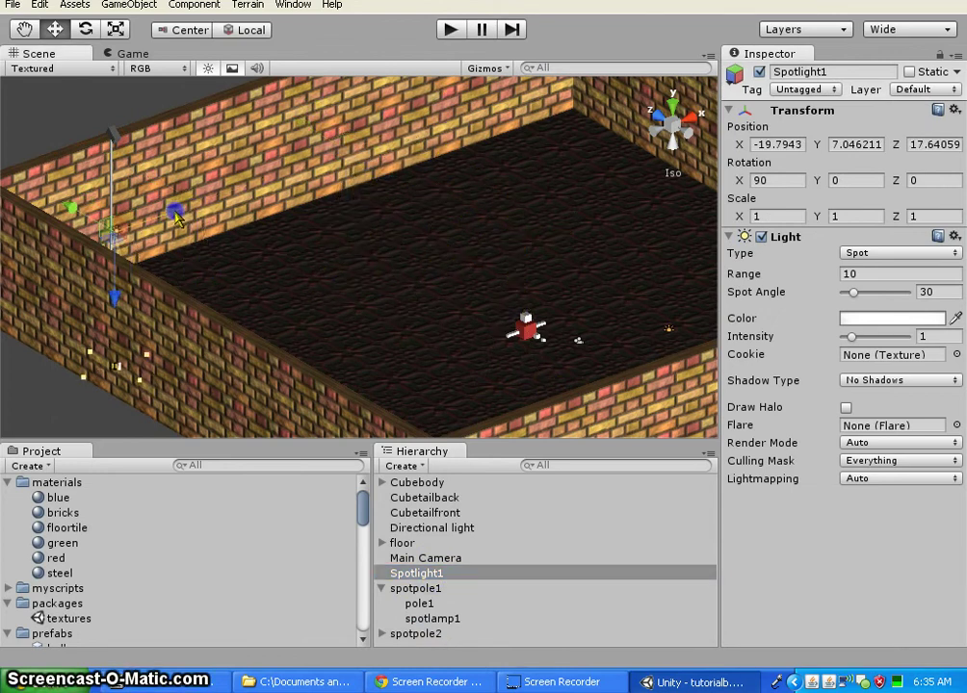
left_click_drag(119, 298, 109, 205)
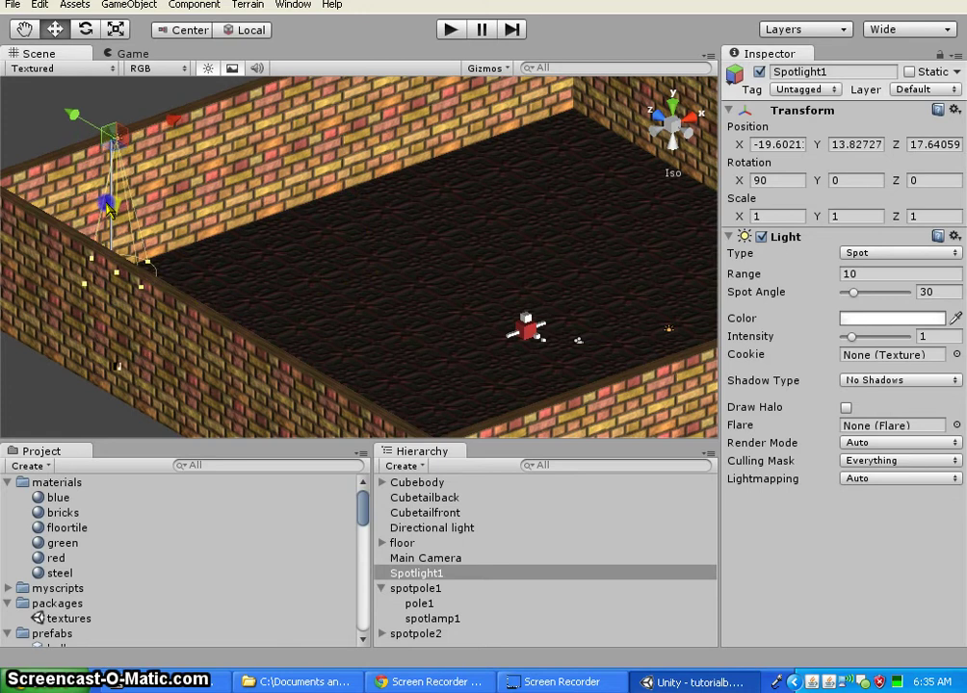
- Fine-tune Spotlight1 over the wall from the Back and Left views, to about -18.97, 13.72, 18.90
left_click(673, 116)
left_click_drag(428, 282, 444, 280)
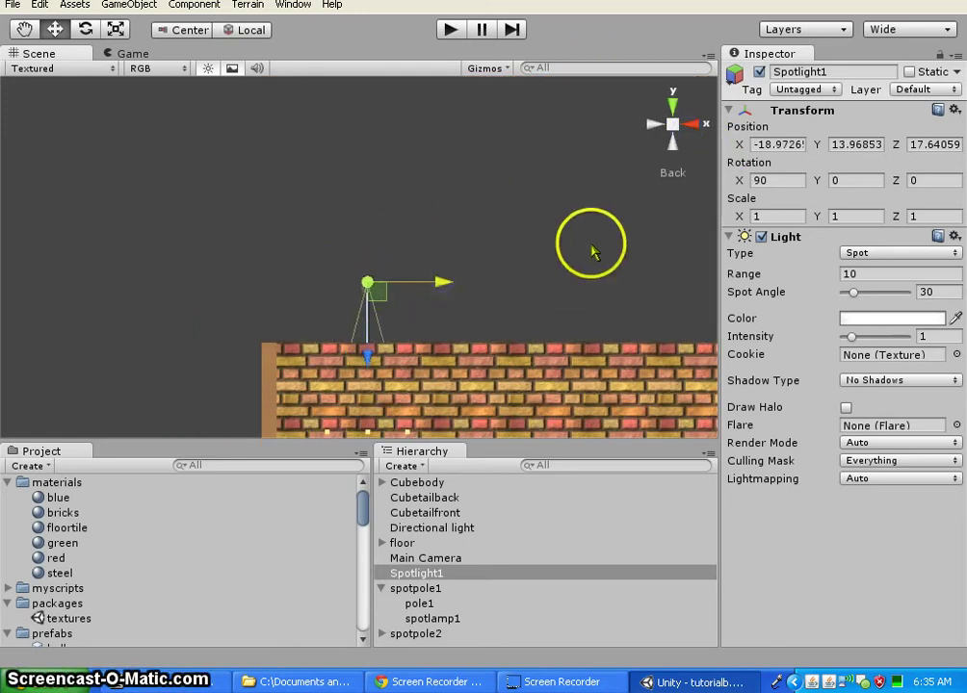
left_click_drag(369, 358, 369, 359)
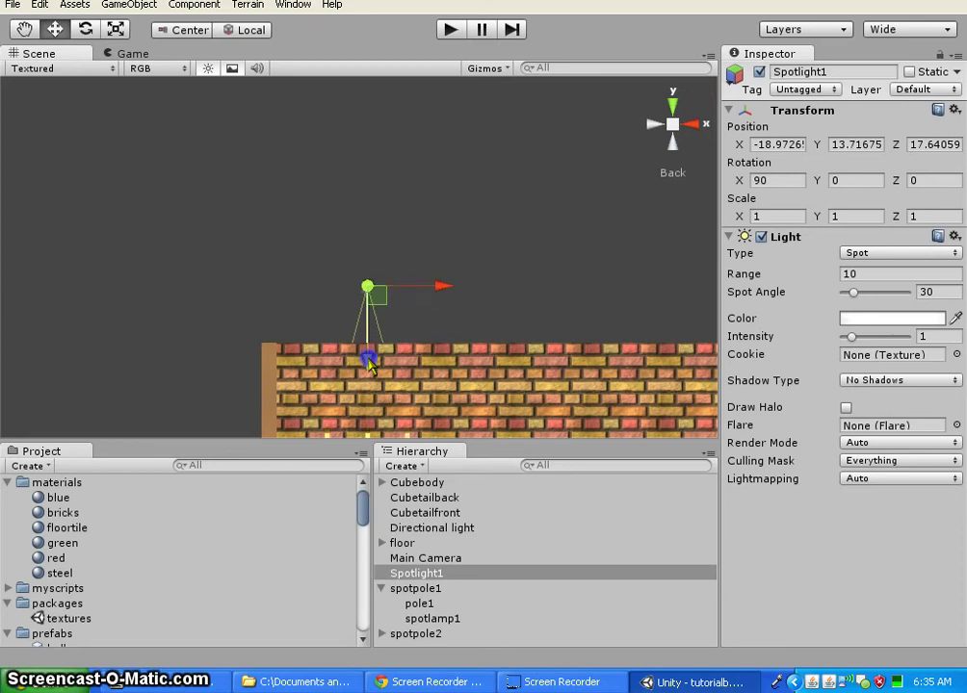
left_click(655, 120)
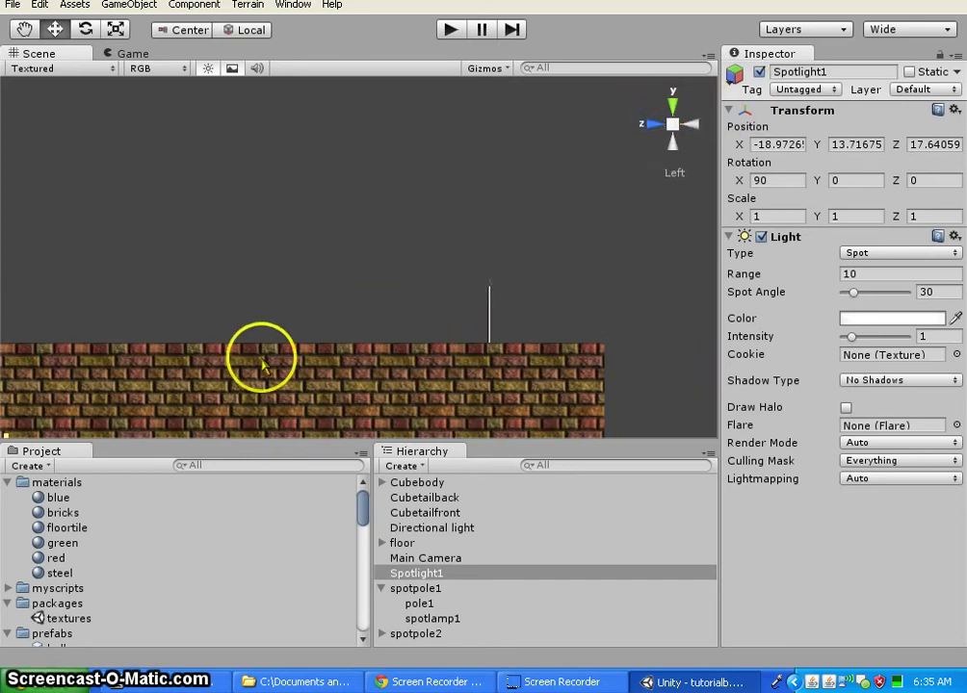
middle_click_drag(181, 338, 233, 274)
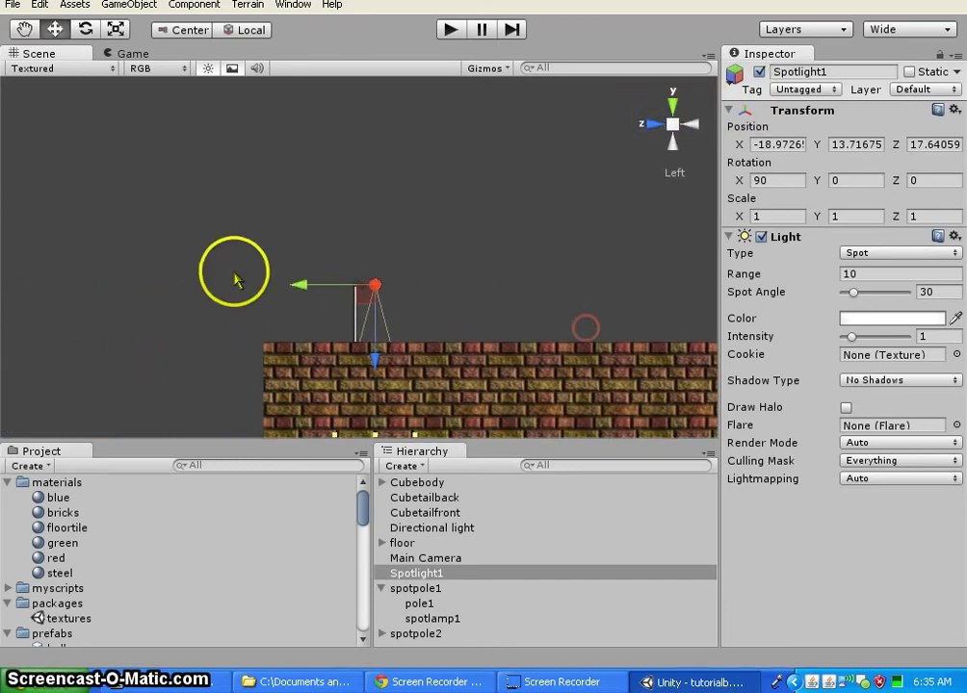
left_click_drag(301, 287, 291, 287)
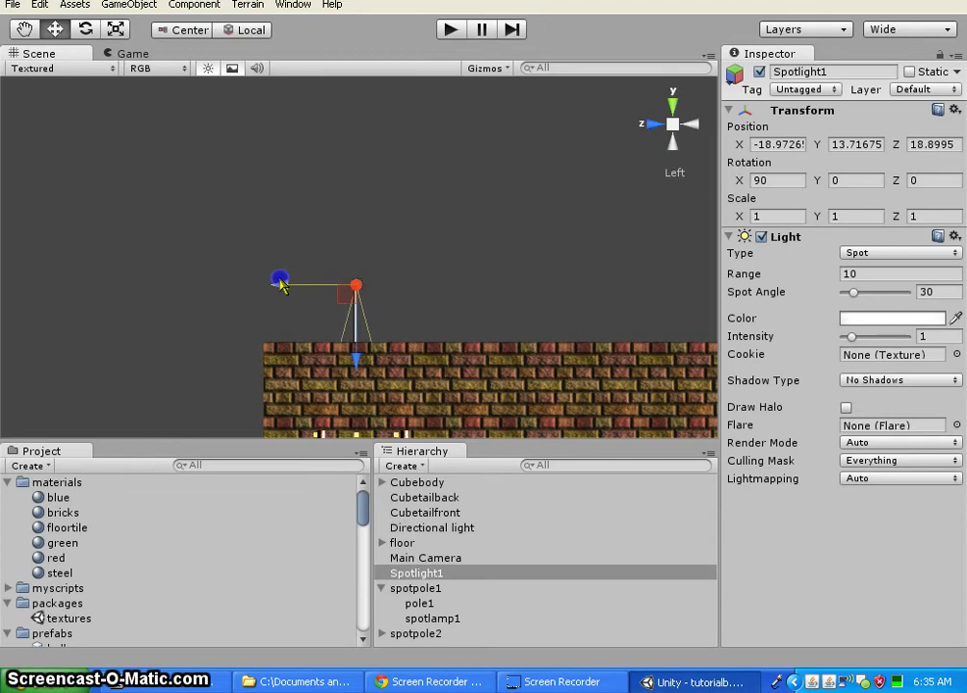
- Tilt Spotlight1 to rotation 30.7, -180, -180 and drag its range outward to about 53.16
left_click(86, 29)
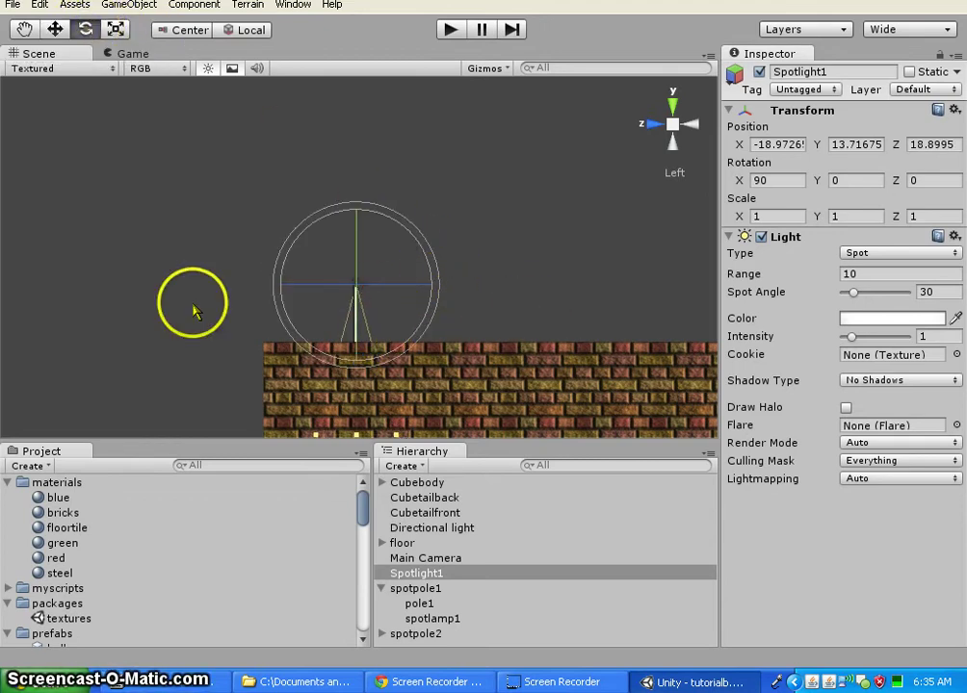
left_click_drag(193, 312, 659, 370, "alt")
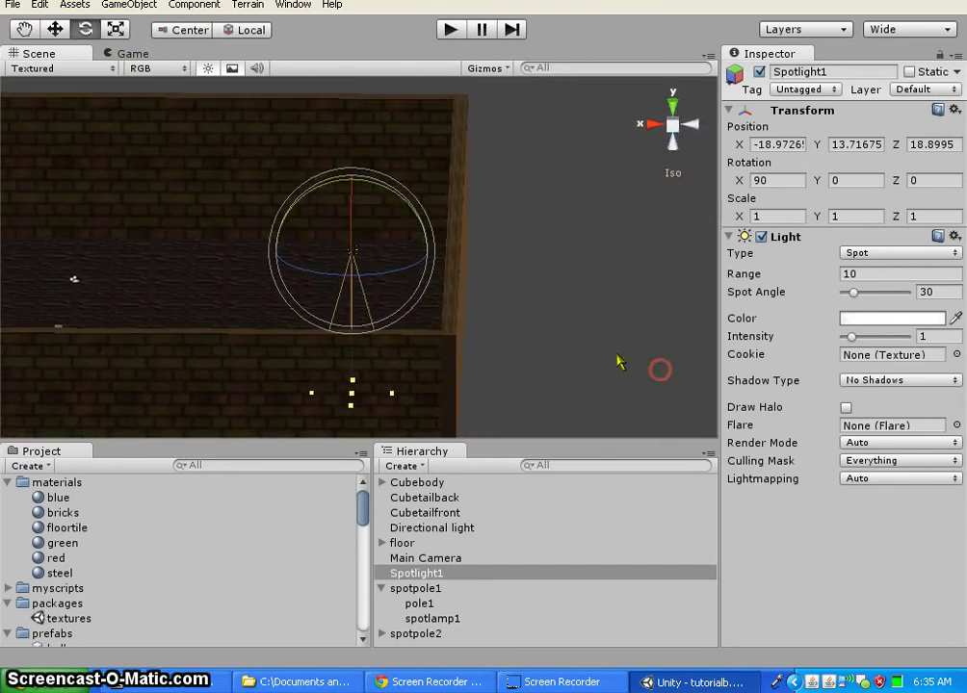
left_click_drag(364, 221, 350, 327)
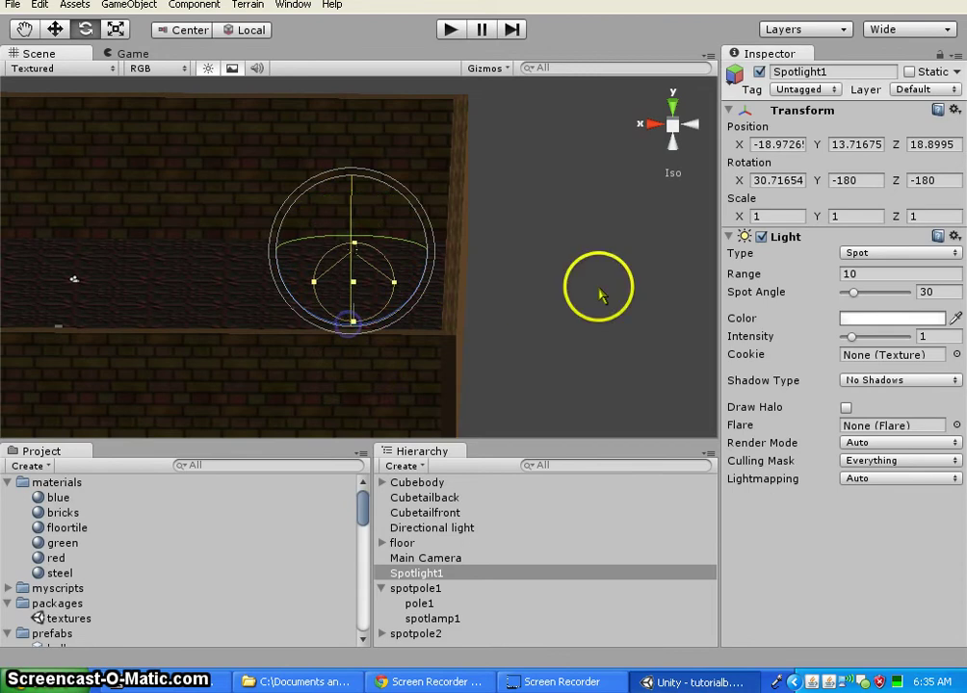
left_click_drag(598, 296, 533, 302, "alt")
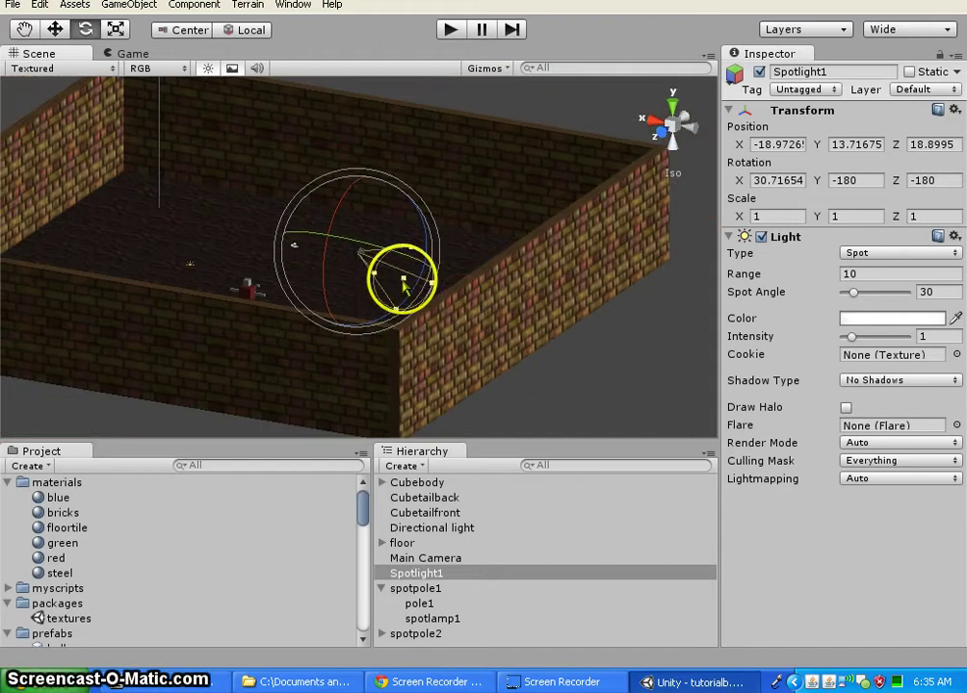
left_click(57, 30)
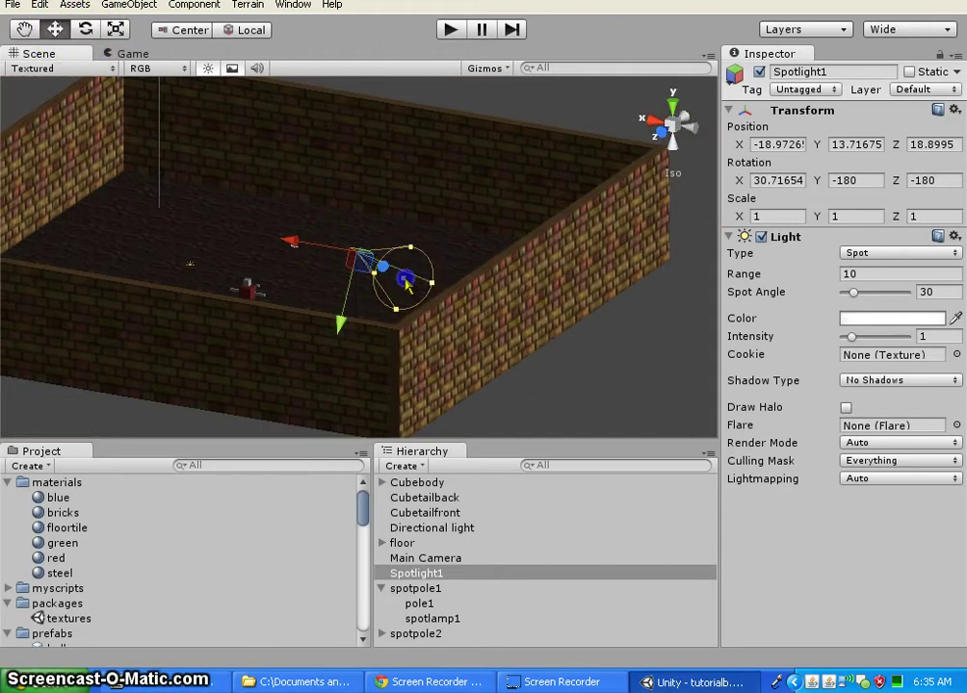
left_click_drag(471, 285, 659, 289)
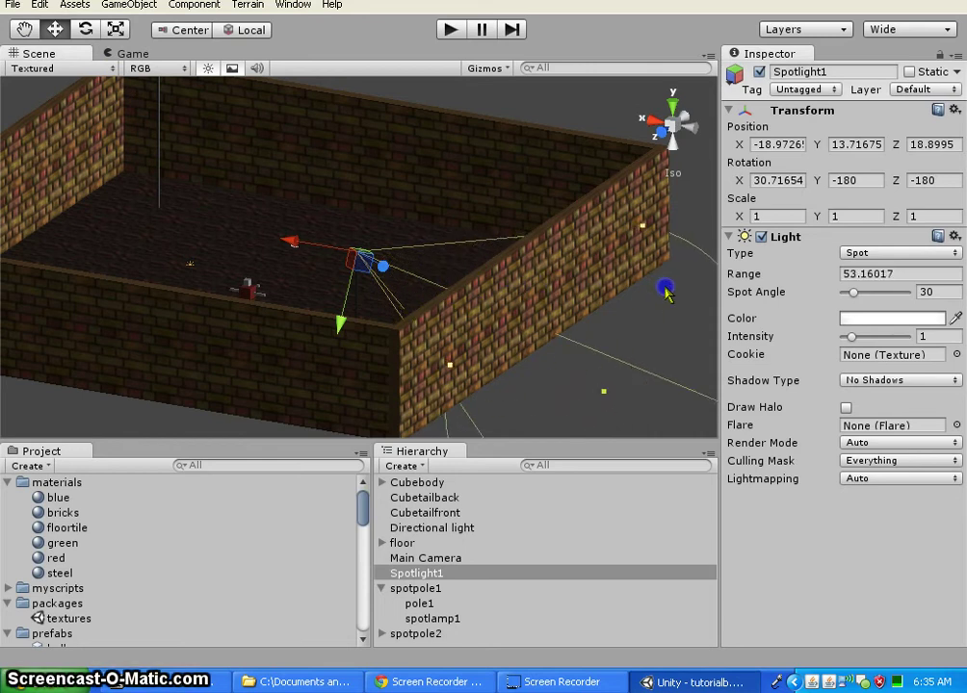
- Extend Spotlight1's range to about 53.2 and narrow its spot angle to about 11.3 degrees
scroll(539, 288, "down", 6)
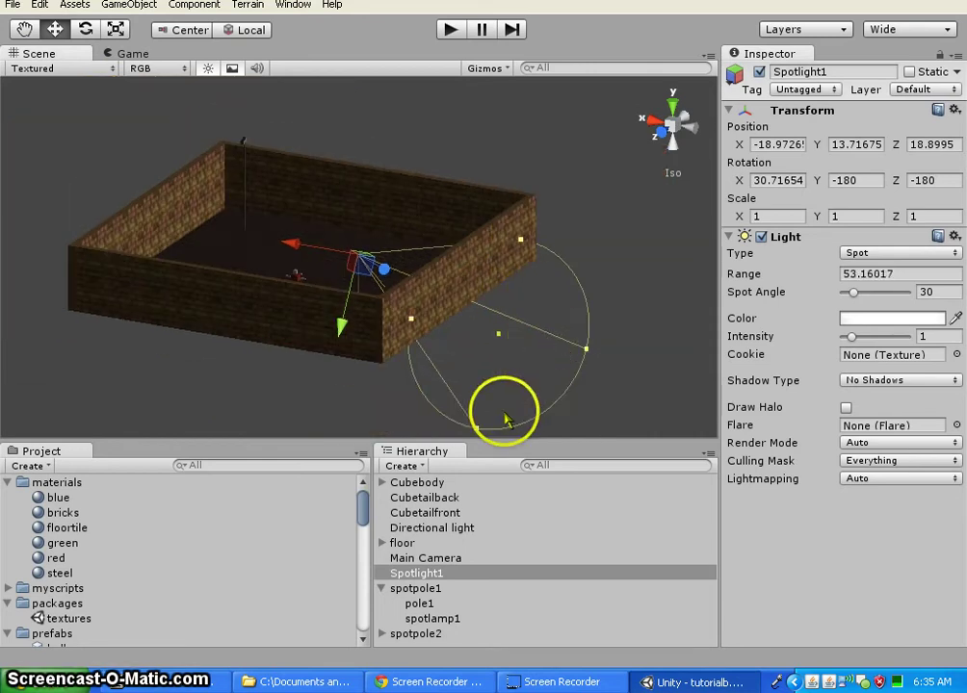
left_click_drag(479, 434, 491, 372)
left_click_drag(272, 385, 684, 433, "alt")
scroll(686, 435, "up", 5)
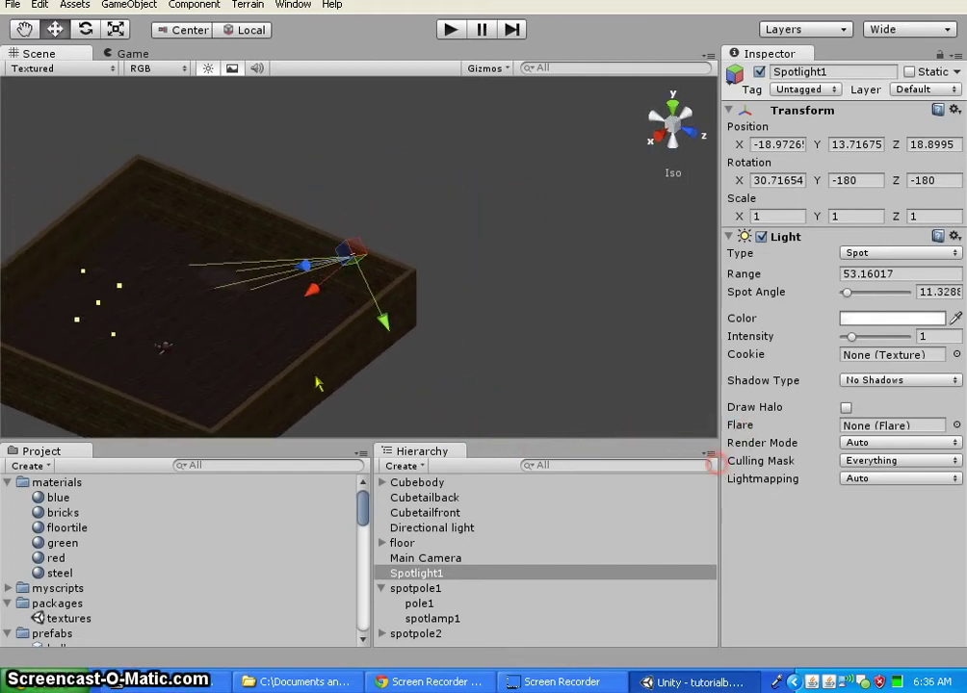
scroll(100, 361, "down", 1)
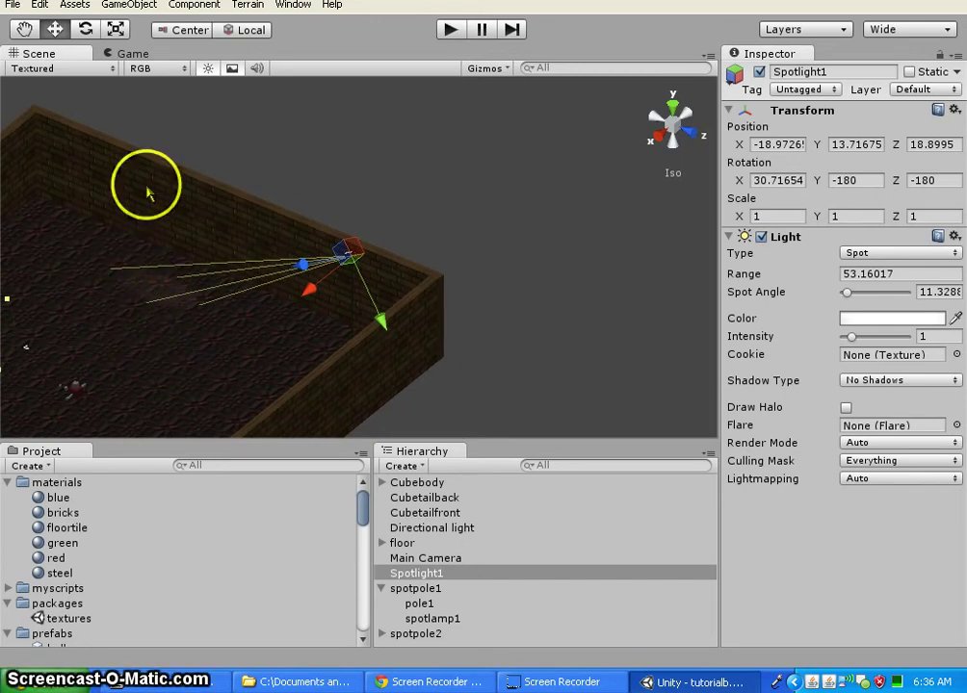
- Tilt Spotlight1 with the Rotate tool to an X rotation of about 24.6
left_click(85, 30)
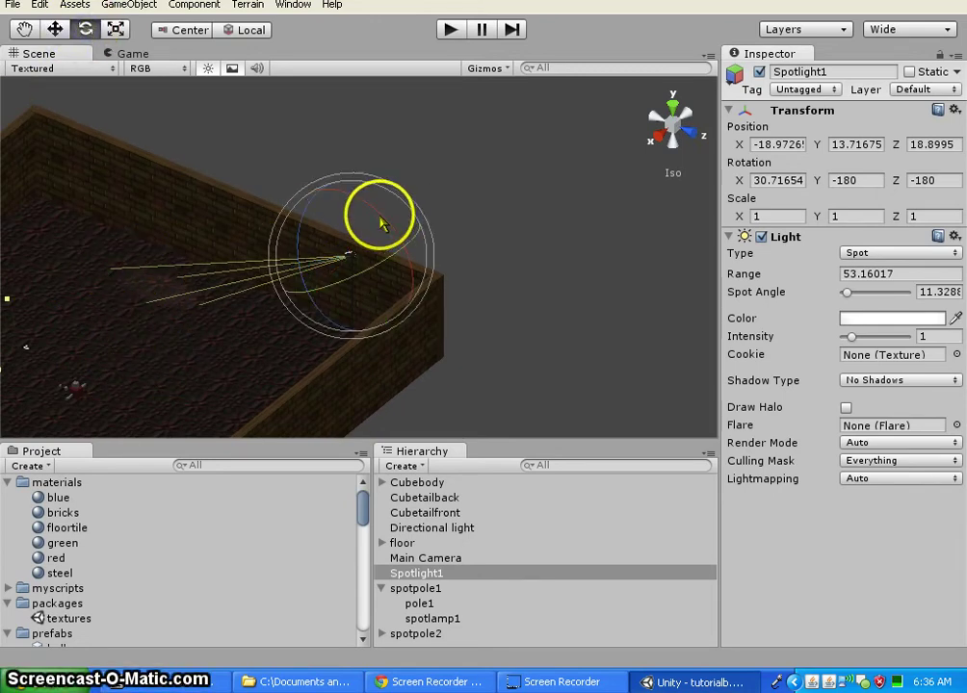
left_click_drag(377, 216, 387, 236)
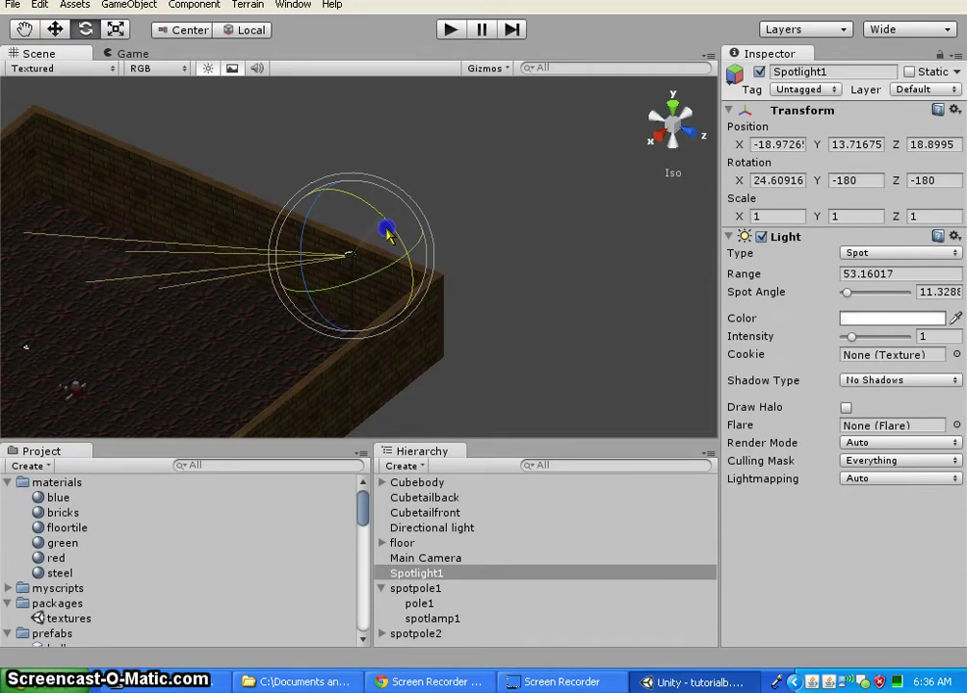
left_click_drag(388, 234, 386, 226)
- Orbit the Scene view into a perspective look down into the brick arena
middle_click_drag(78, 356, 154, 339)
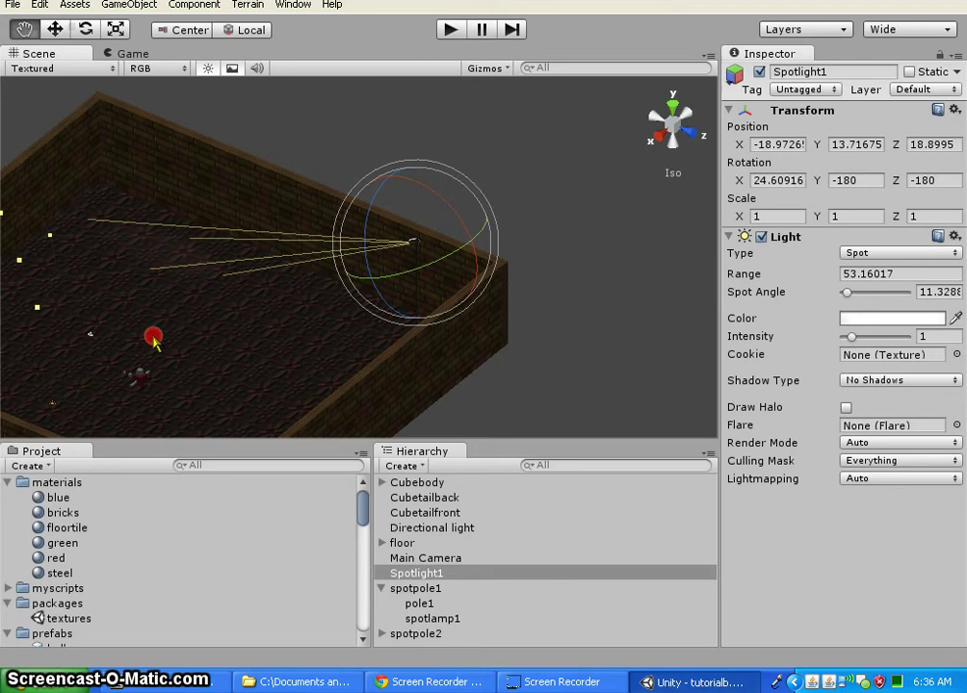
left_click_drag(154, 339, 206, 332, "alt")
scroll(60, 228, "up", 3)
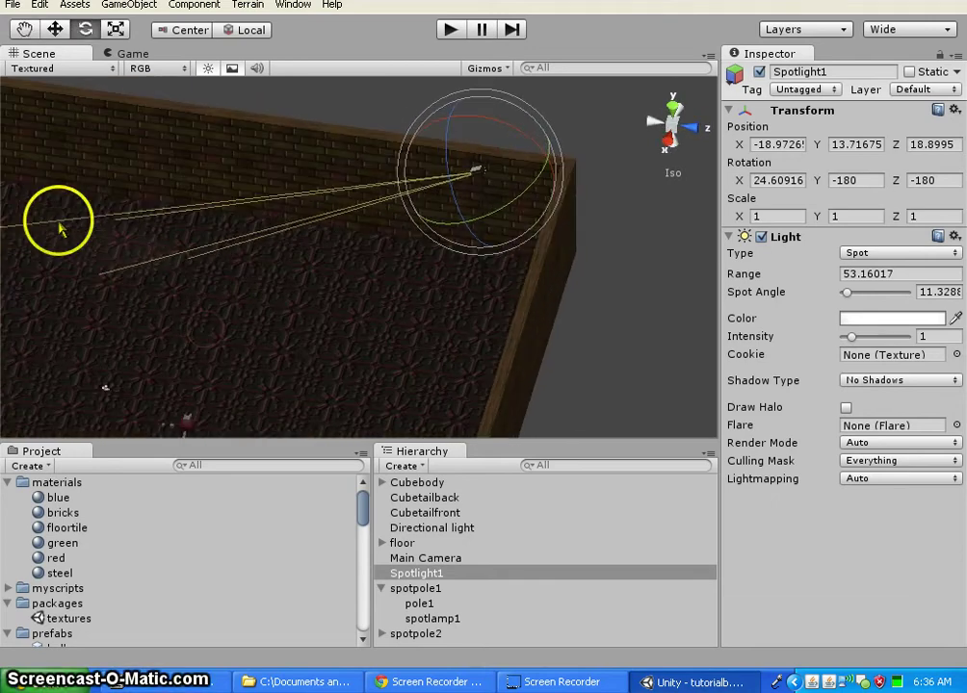
scroll(60, 228, "down", 6)
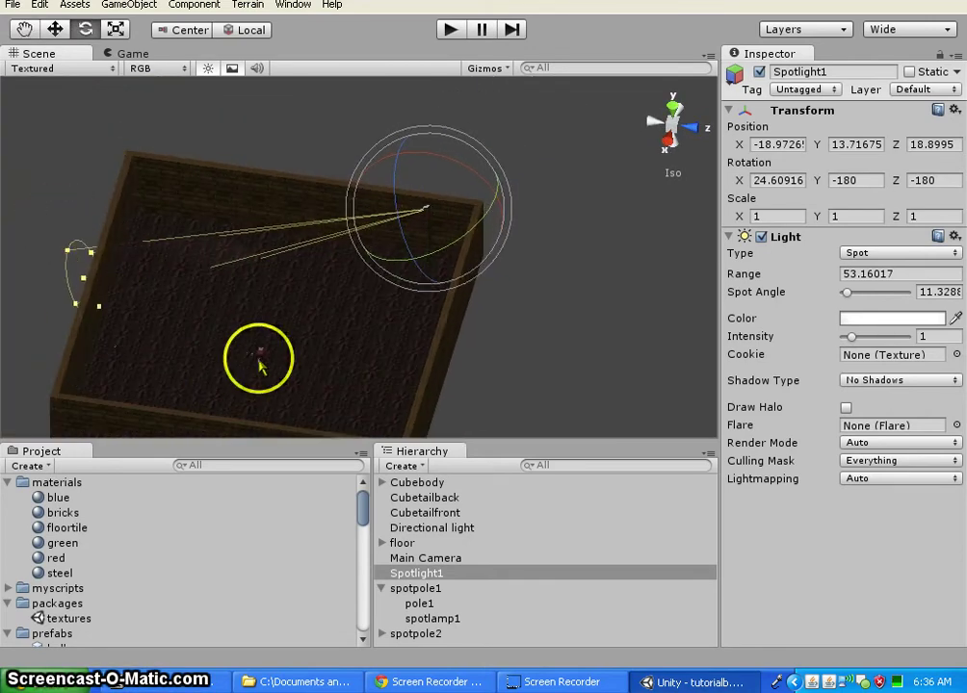
left_click_drag(406, 378, 336, 334, "alt")
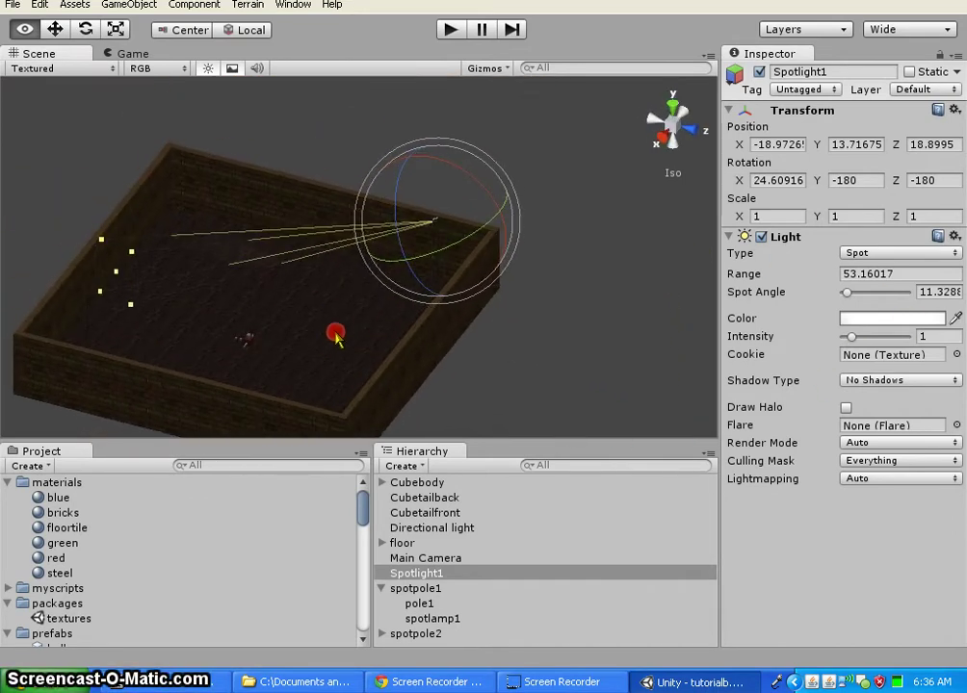
- Duplicate Spotlight1 using Edit > Duplicate, with the Move tool and Global handles active
left_click(56, 29)
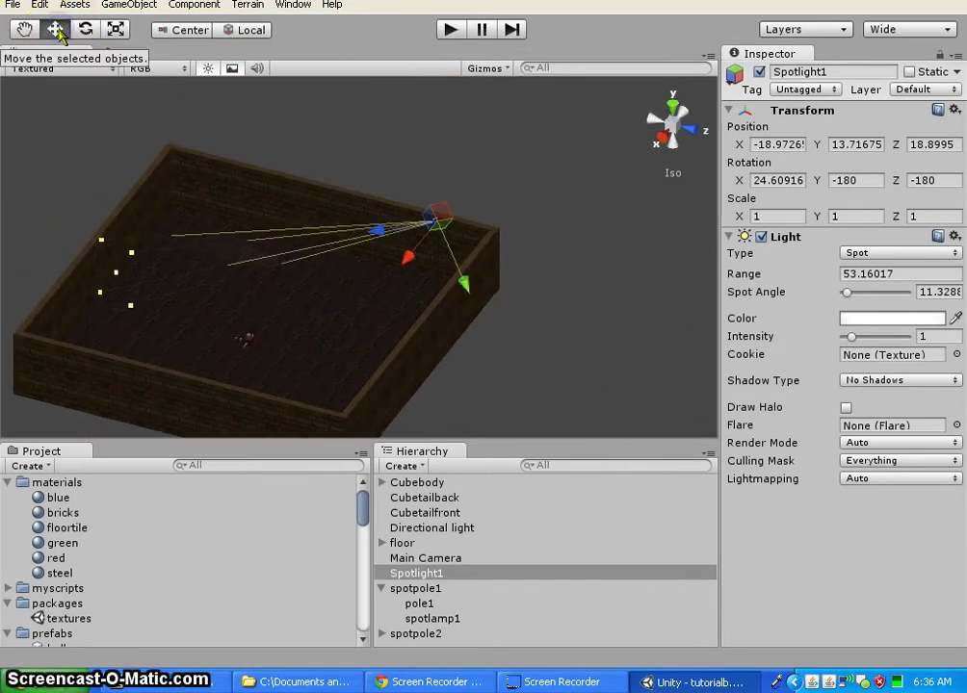
left_click(252, 32)
left_click(254, 32)
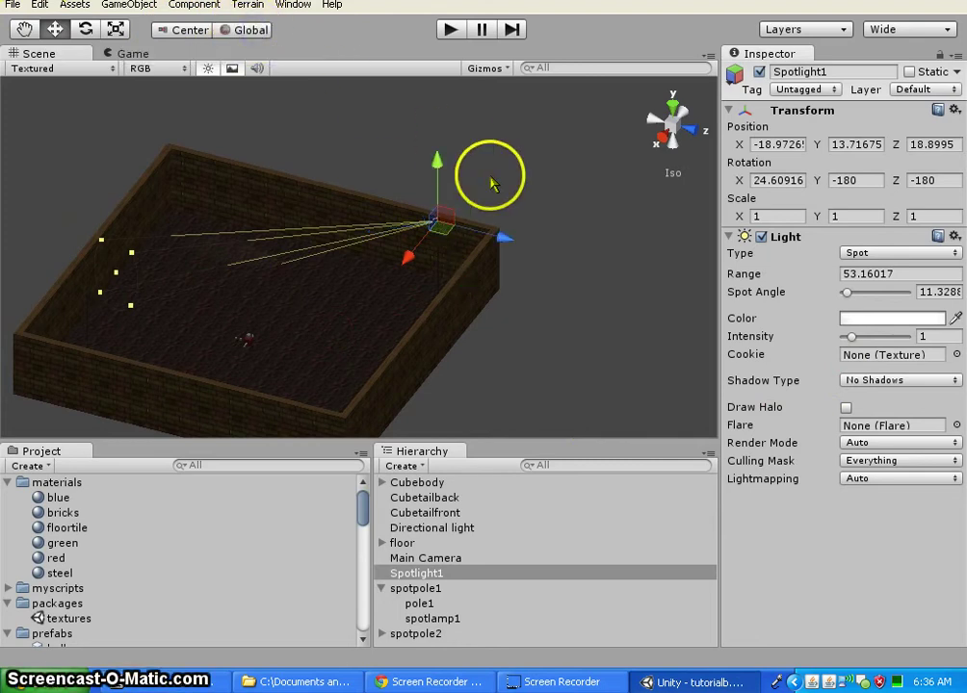
left_click(39, 5)
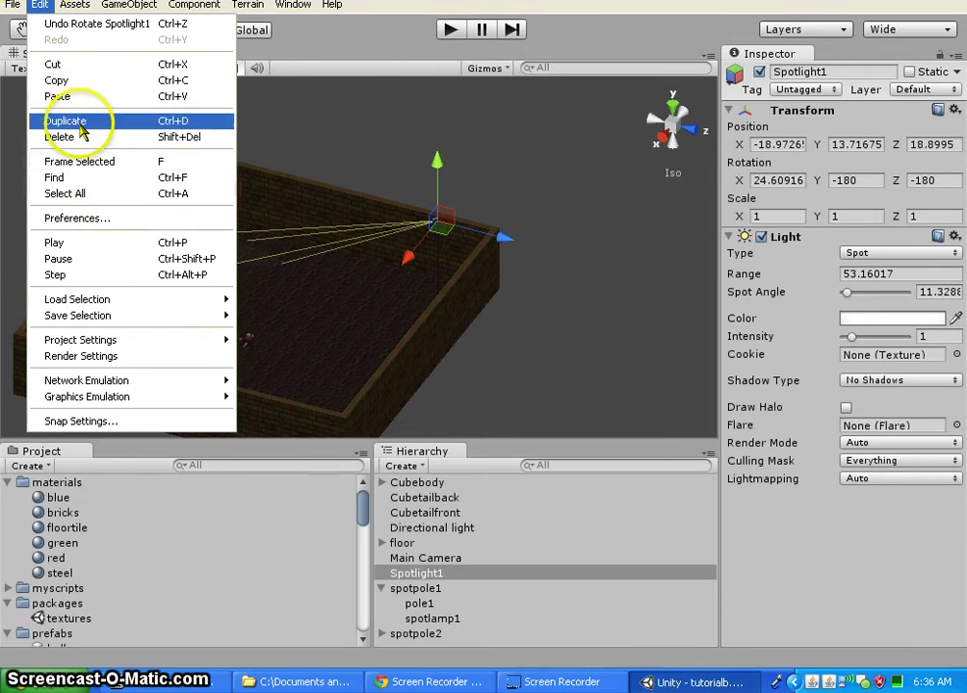
left_click(79, 122)
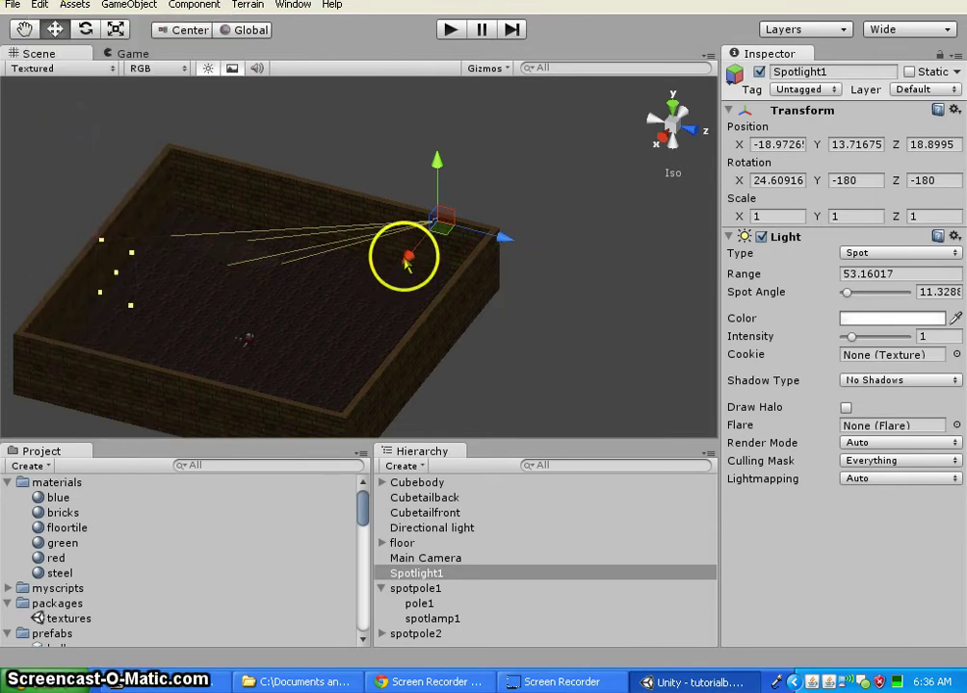
- Move the spotlight along X and Z to 17.37, 13.72, -16.01 above the opposite corner
left_click_drag(407, 267, 627, 287)
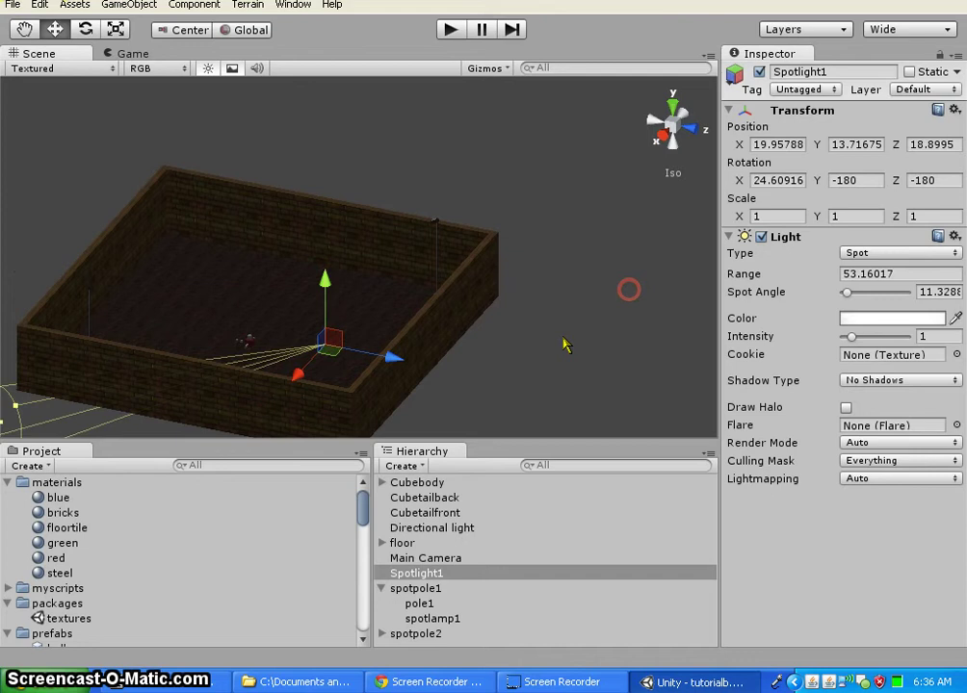
left_click_drag(401, 362, 172, 303)
left_click(655, 113)
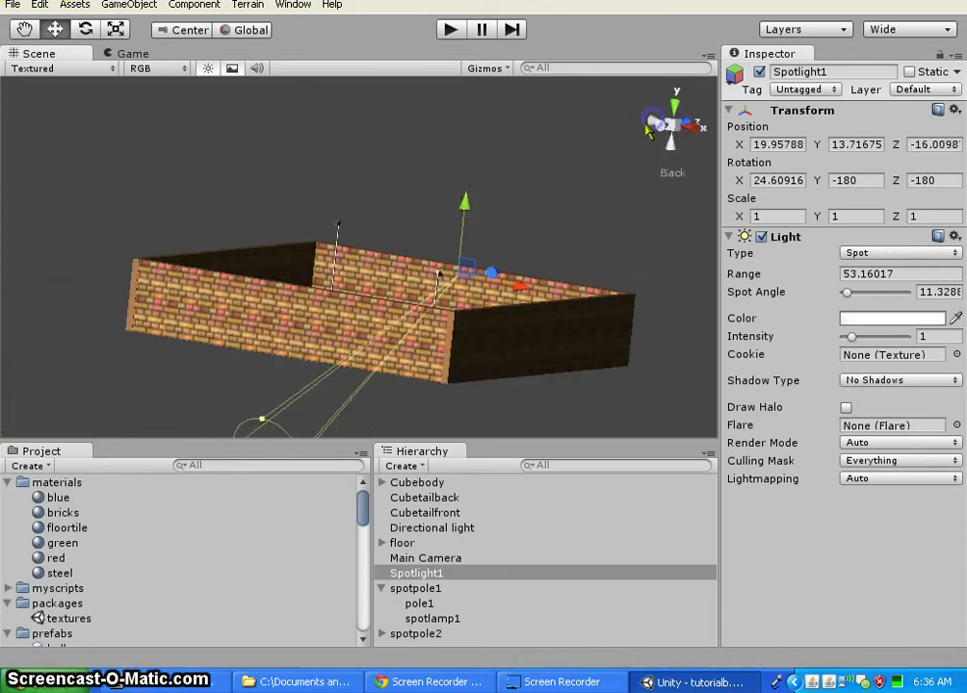
left_click_drag(652, 236, 639, 238)
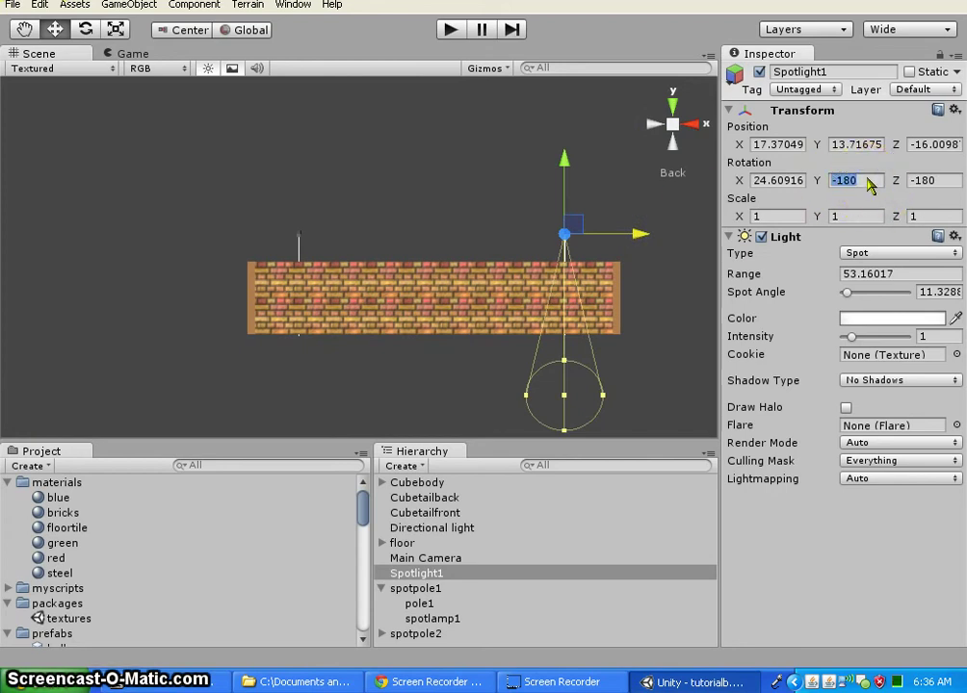
left_click_drag(686, 316, 577, 289, "alt")
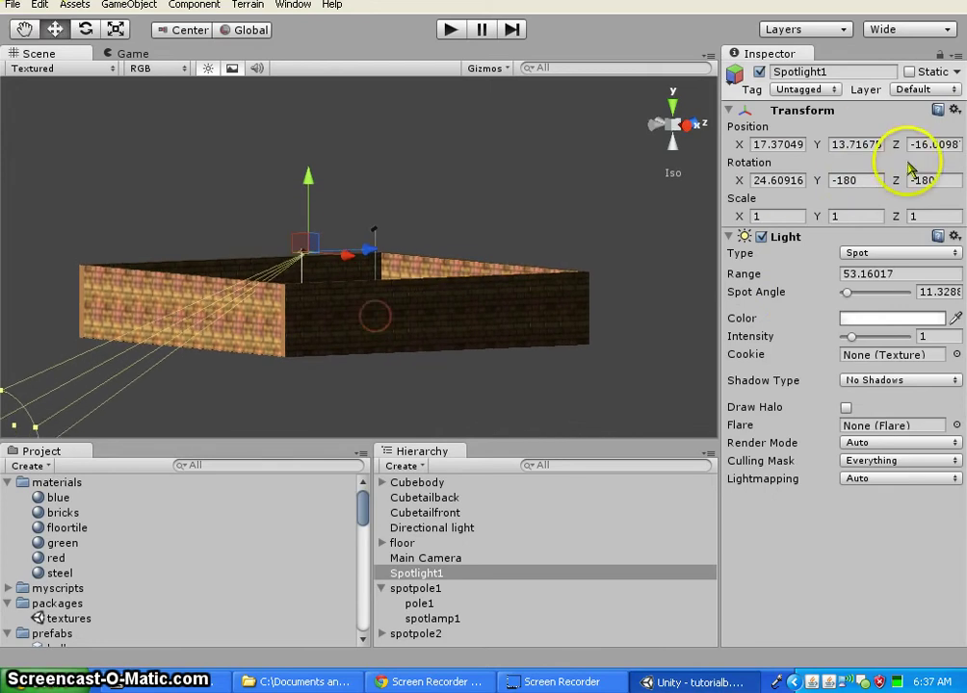
left_click(866, 183)
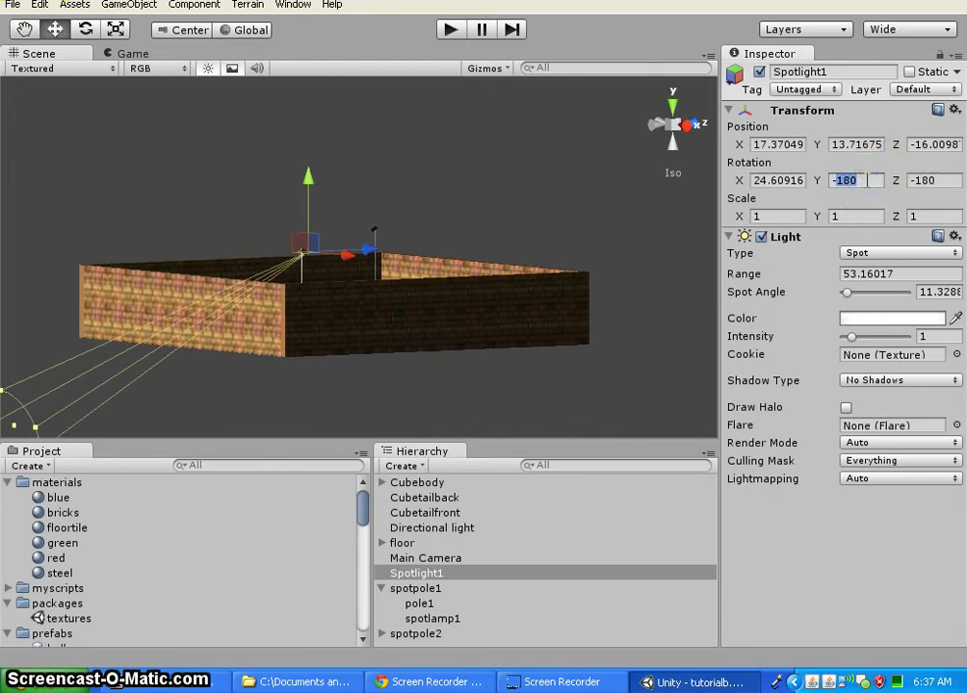
- Set the spotlight's Y rotation to 0 and look down into the arena to confirm
type("-0")
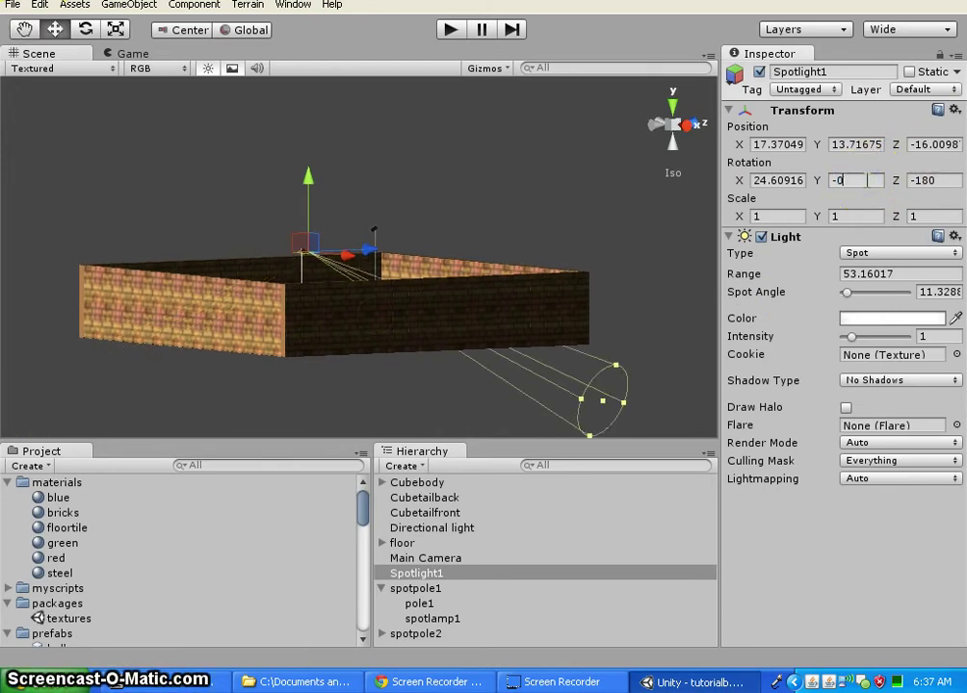
mouse_move(168, 334)
left_mouse_down("alt")
mouse_move(348, 439)
mouse_move(675, 485)
mouse_move(618, 500)
mouse_move(740, 508)
mouse_move(667, 510)
mouse_move(737, 529)
mouse_move(712, 513)
mouse_move(680, 525)
mouse_move(453, 540)
mouse_move(43, 532)
mouse_move(812, 501)
mouse_move(682, 567)
mouse_move(742, 542)
mouse_move(704, 541)
left_mouse_up("alt")
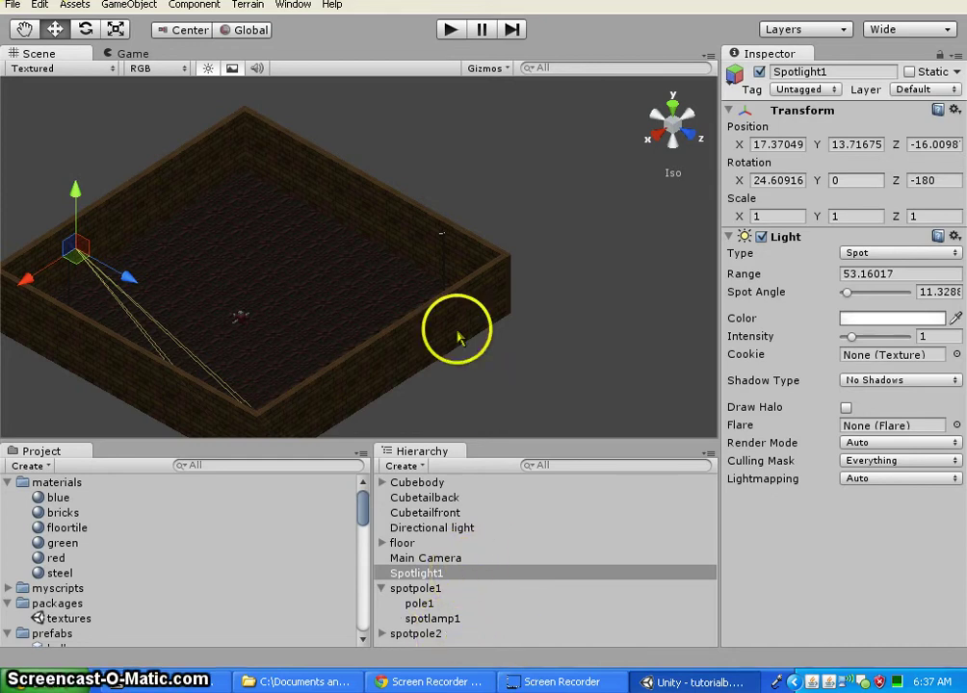
left_click_drag(459, 339, 427, 276, "alt")
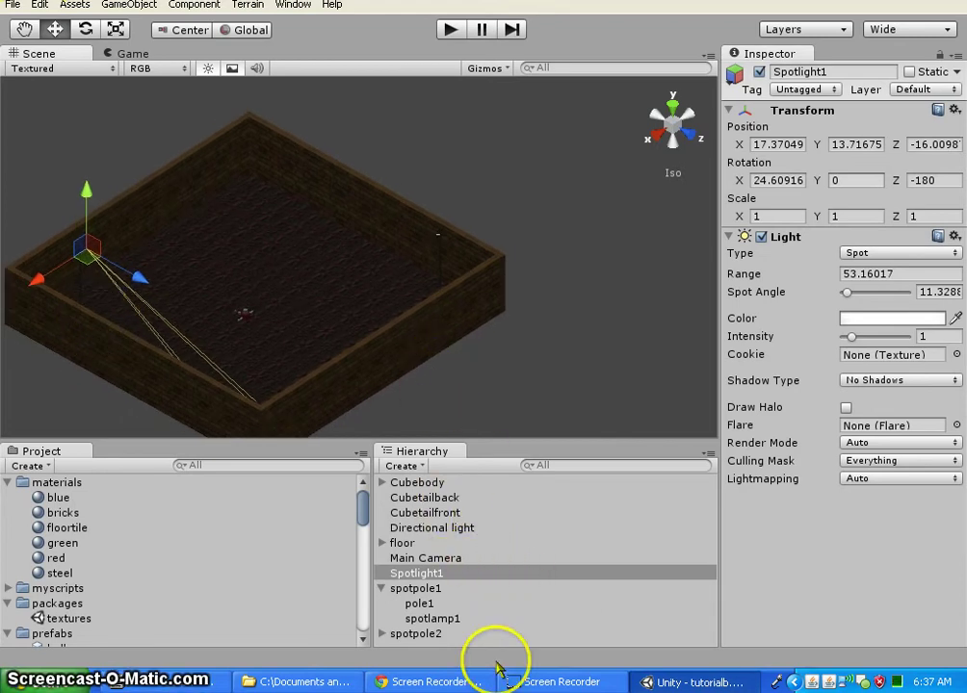
- Reselect Spotlight1 and tilt it down with the Rotate tool to Rotation X about 27.66
left_click(445, 651)
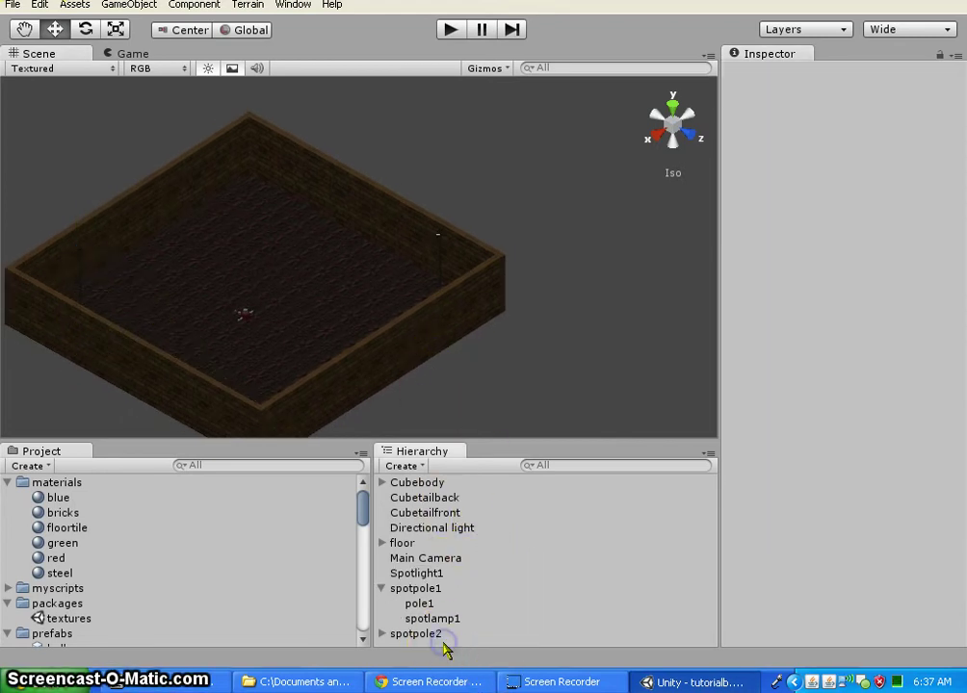
left_click(435, 574)
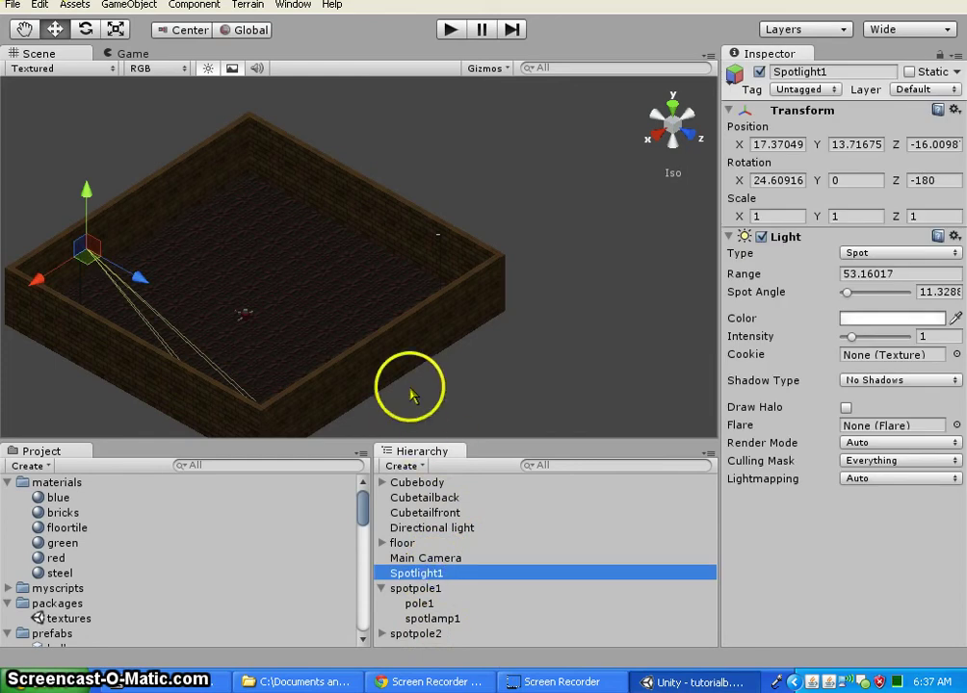
left_click_drag(411, 395, 706, 378, "alt")
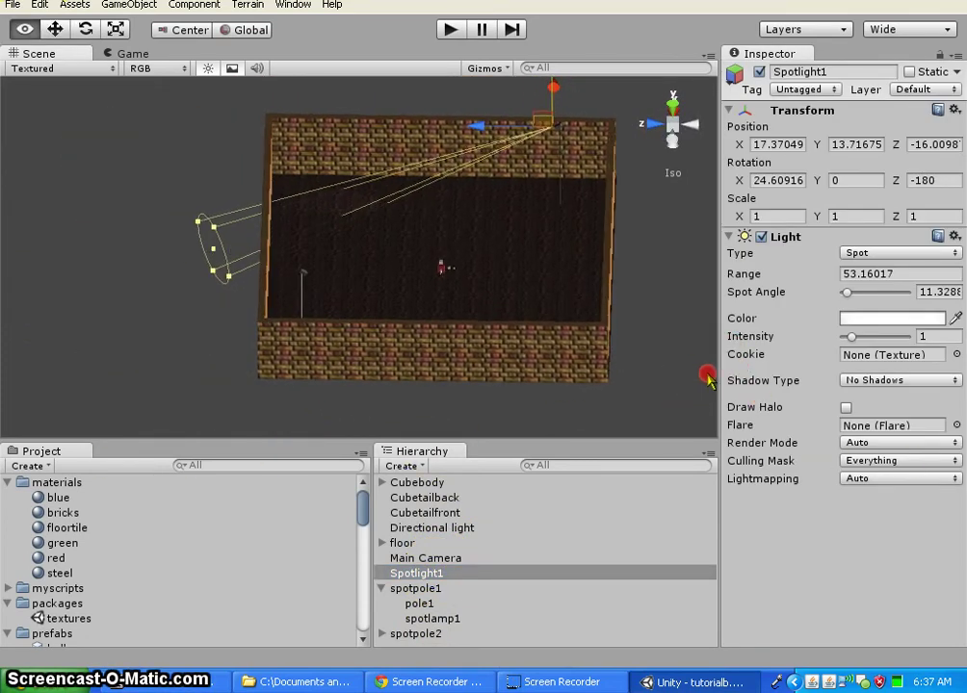
left_click(86, 29)
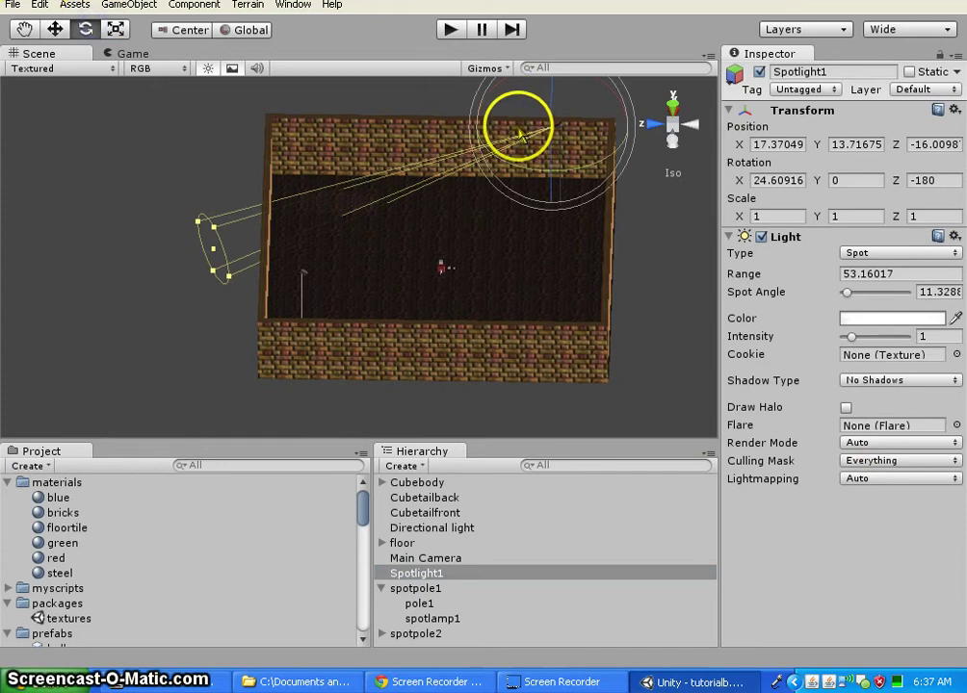
left_click_drag(619, 235, 490, 241, "alt")
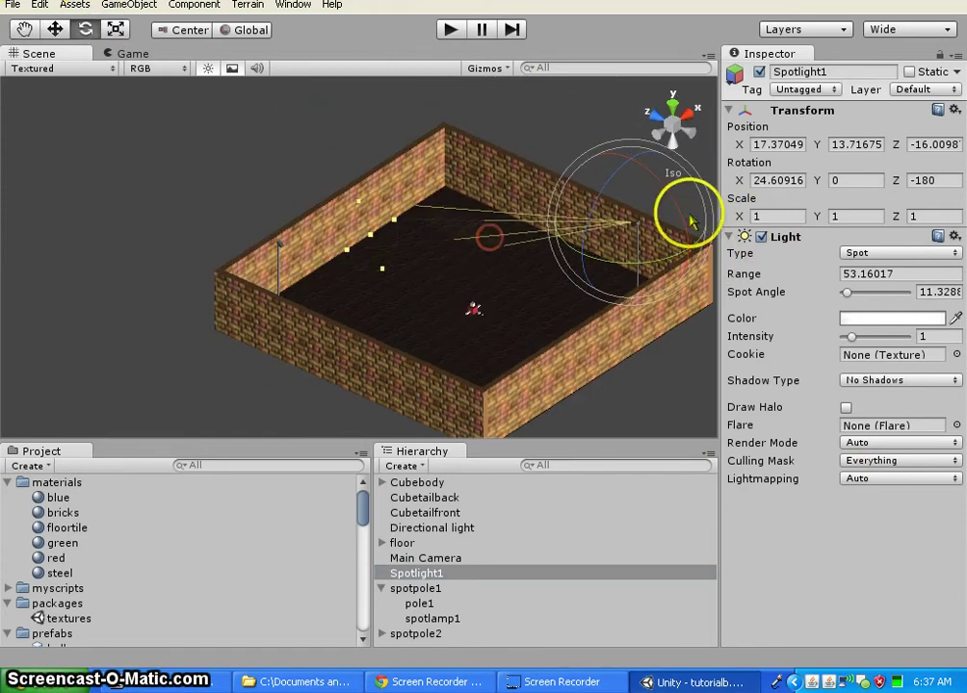
left_click_drag(689, 221, 678, 214)
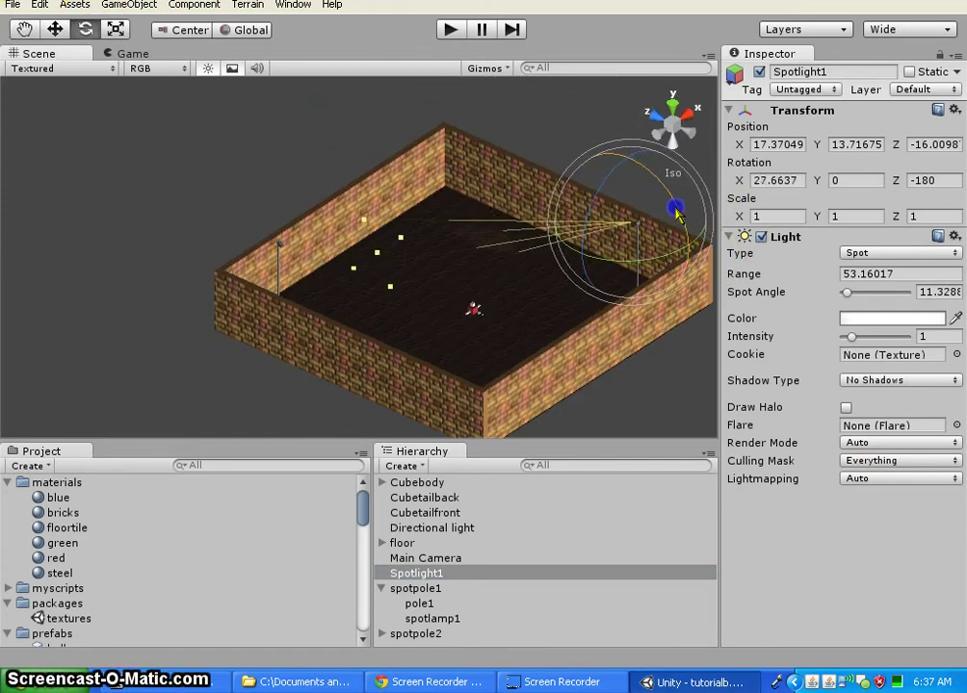
left_click_drag(350, 379, 673, 317, "alt")
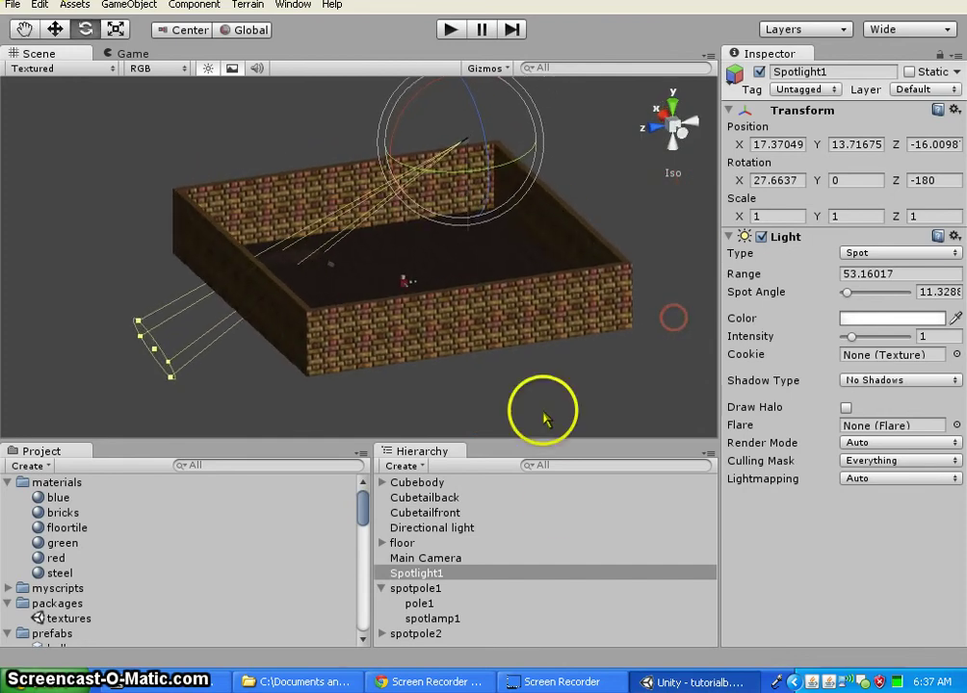
- Parent the opposite-corner spotlight under spotpole2 and rename it 'Spotlight2'
left_click(430, 575)
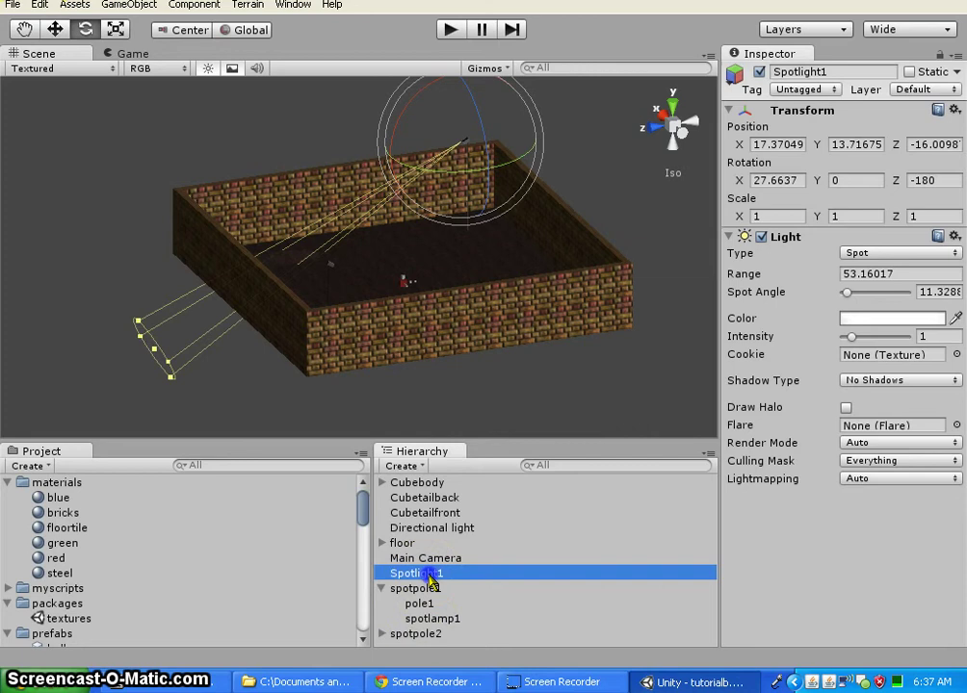
left_click_drag(429, 577, 438, 642)
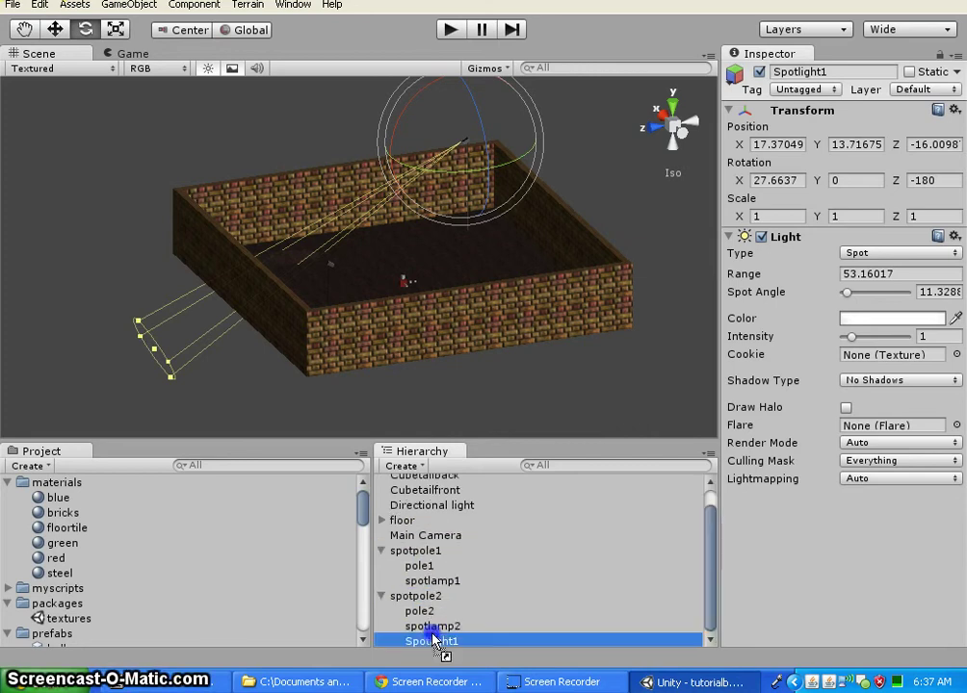
left_click(482, 641)
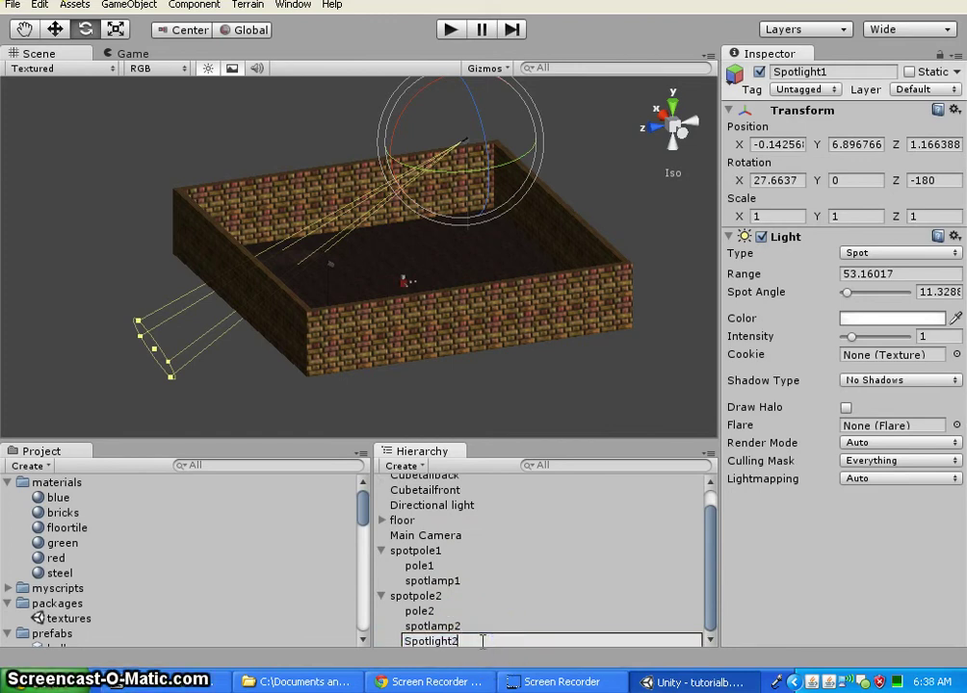
type("Spotlight2")
left_click(770, 619)
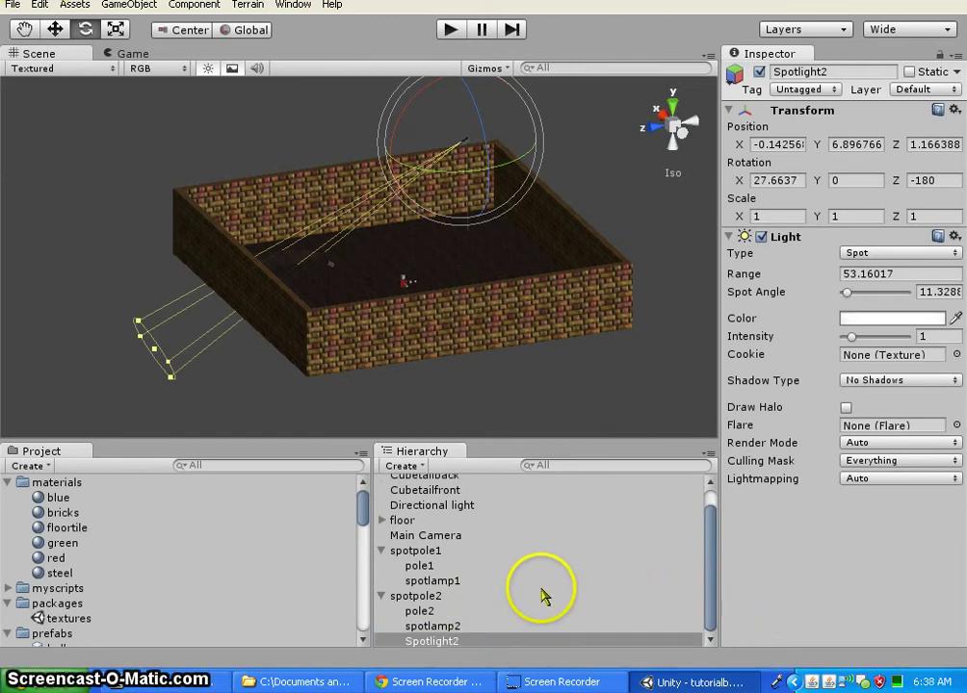
left_click_drag(145, 344, 49, 420, "alt")
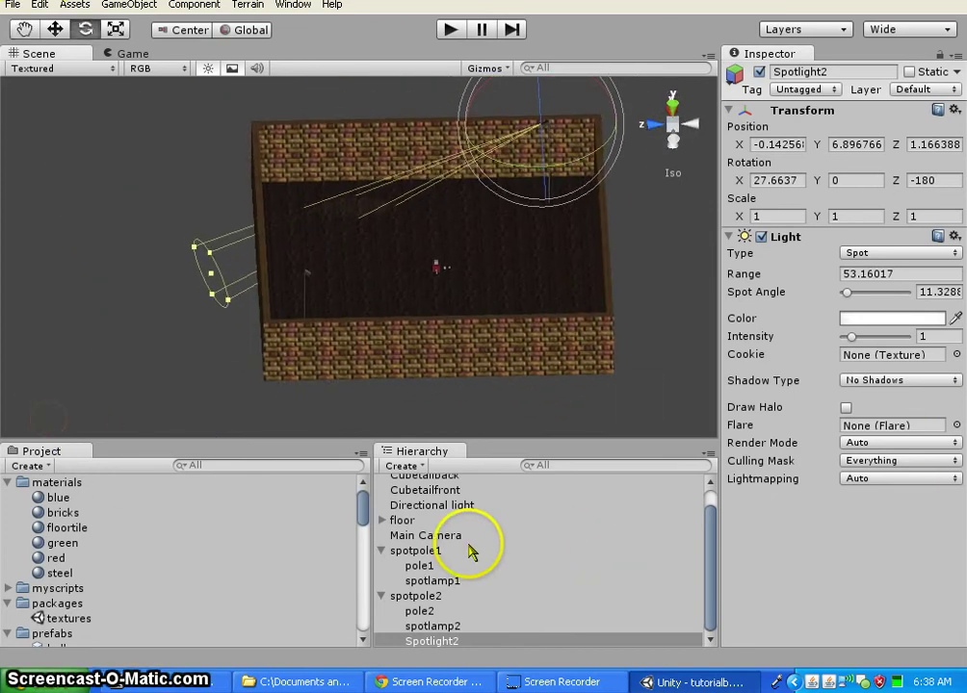
- Delete the Directional light from the scene
scroll(442, 534, "up", 1)
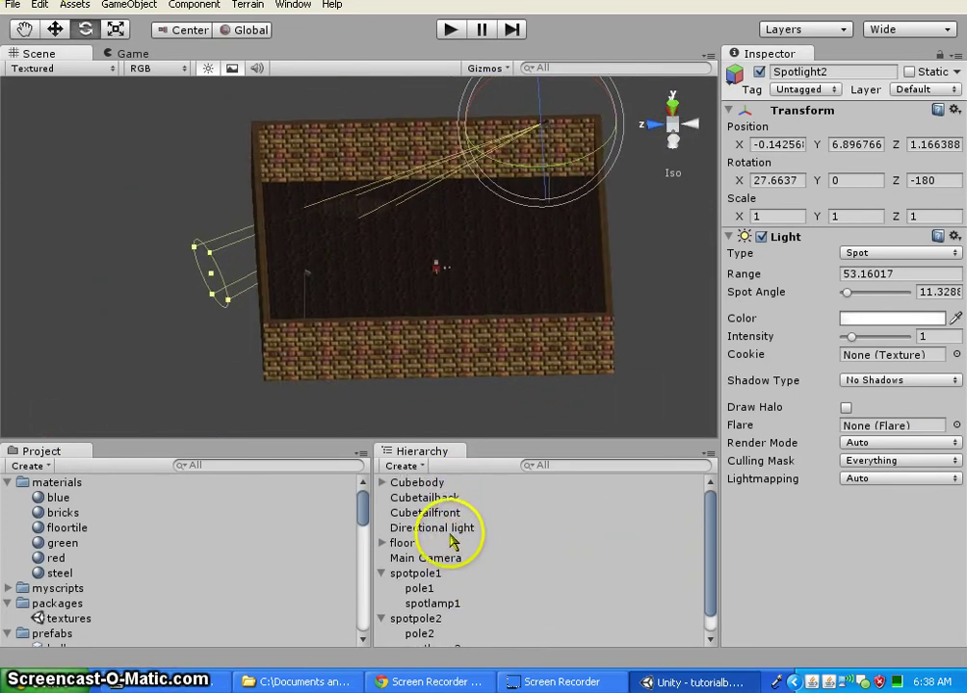
left_click(449, 532)
right_click(450, 532)
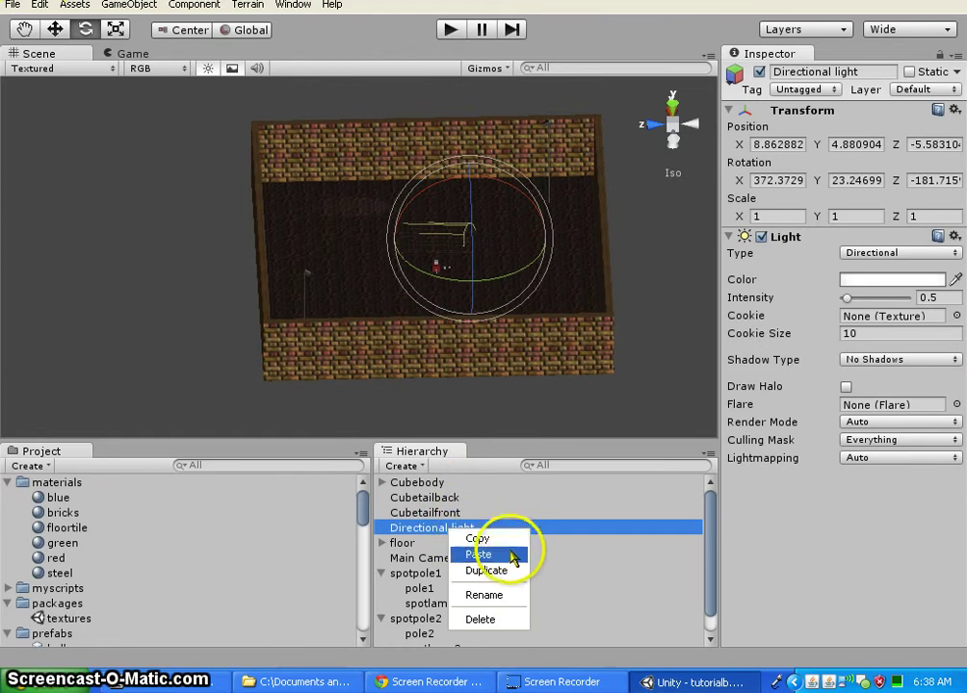
left_click(510, 619)
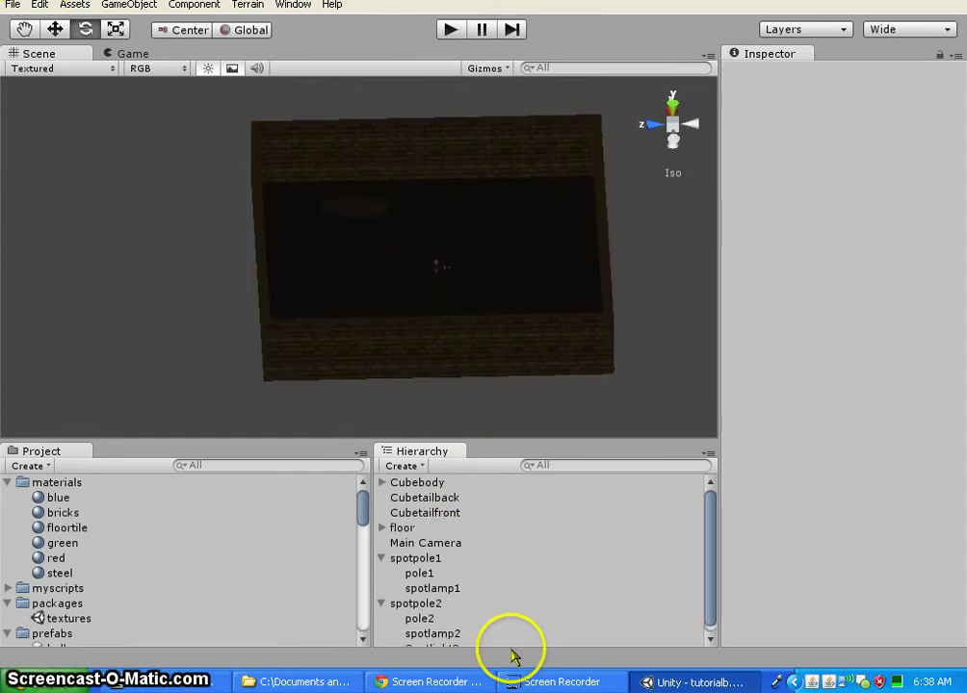
- Give Spotlight2 a spot angle of 11 and an intensity of 4.9
scroll(468, 578, "down", 1)
left_click(445, 642)
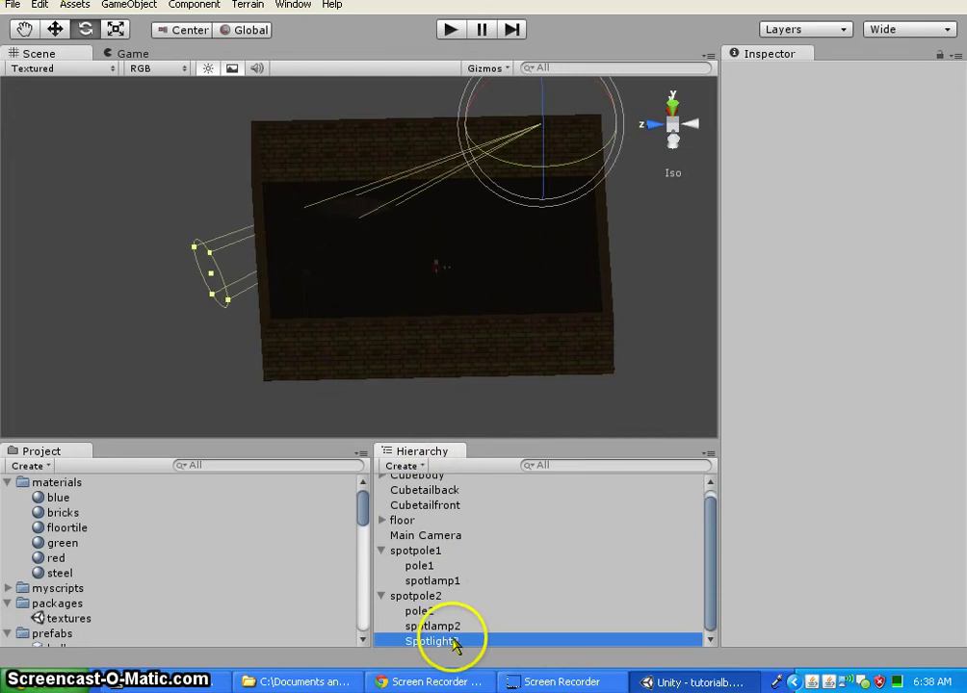
left_click_drag(846, 293, 846, 295)
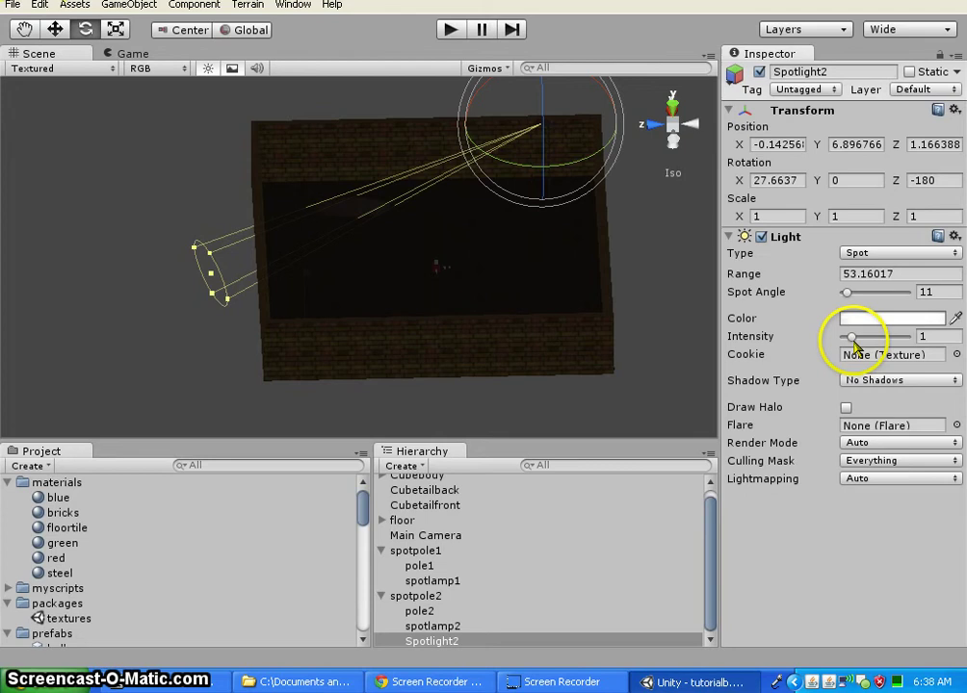
left_click_drag(852, 341, 856, 339)
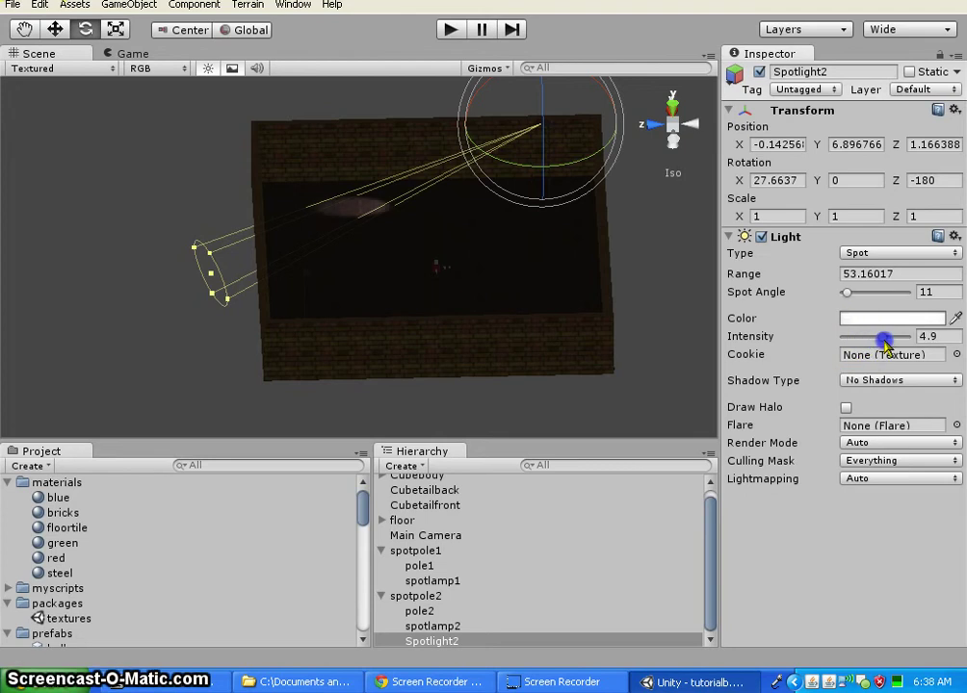
mouse_move(652, 412)
left_mouse_down("alt")
mouse_move(576, 384)
mouse_move(337, 362)
mouse_move(391, 356)
mouse_move(463, 377)
mouse_move(701, 352)
left_mouse_up("alt")
mouse_move(136, 356)
left_mouse_down("alt")
mouse_move(598, 383)
mouse_move(645, 371)
mouse_move(492, 355)
mouse_move(533, 323)
mouse_move(613, 372)
mouse_move(598, 365)
left_mouse_up("alt")
left_click(486, 642)
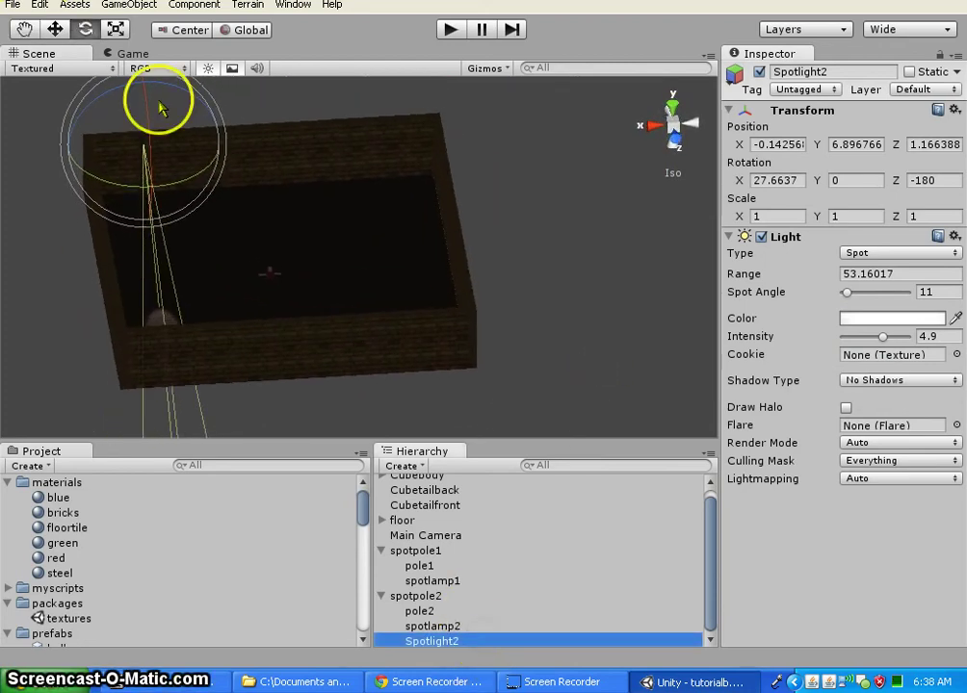
- Paste a copy of Spotlight2 at the top level and rename it 'Spotlight1'
left_click(39, 5)
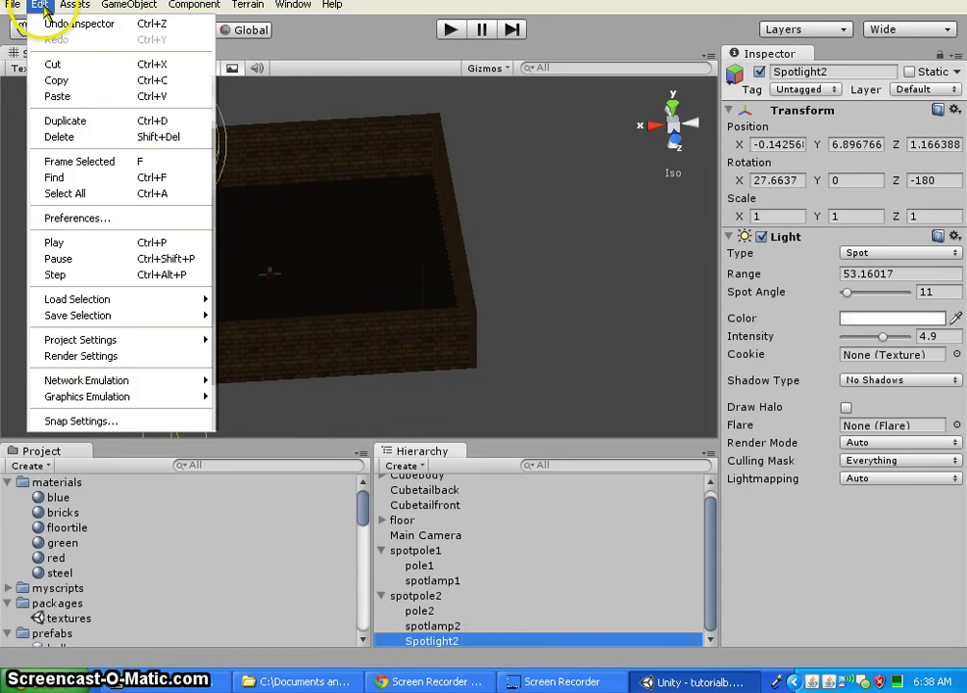
left_click(75, 97)
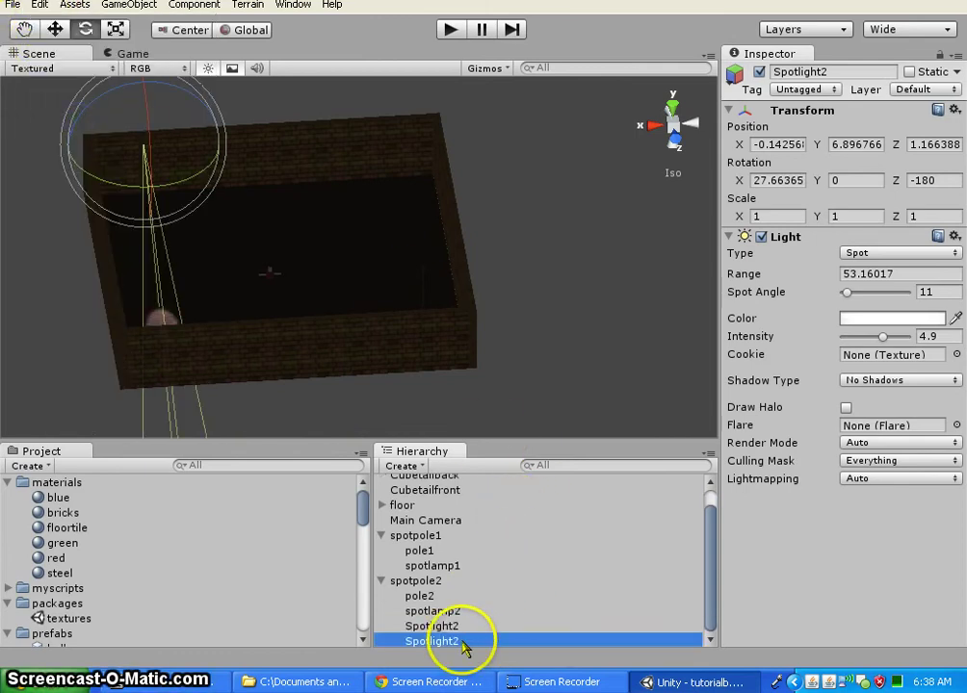
left_click_drag(461, 647, 458, 575)
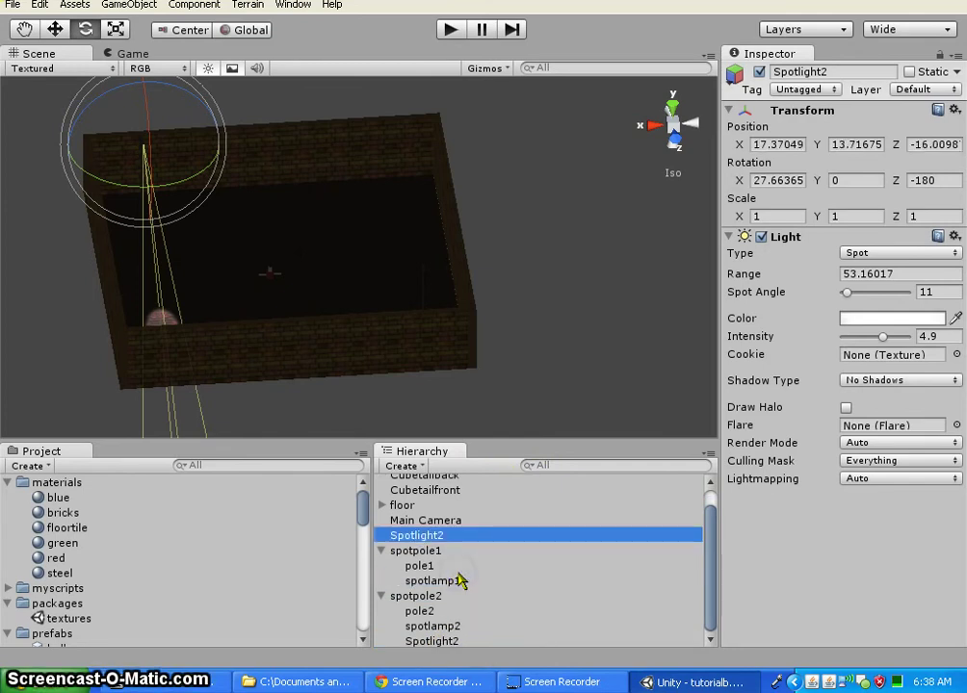
left_click(855, 71)
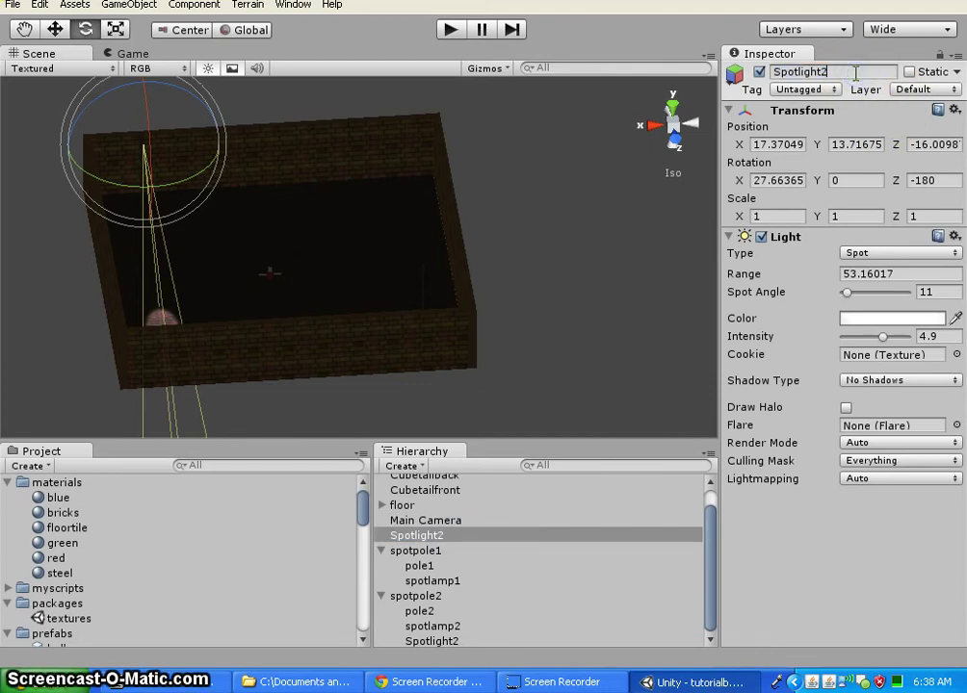
type("1")
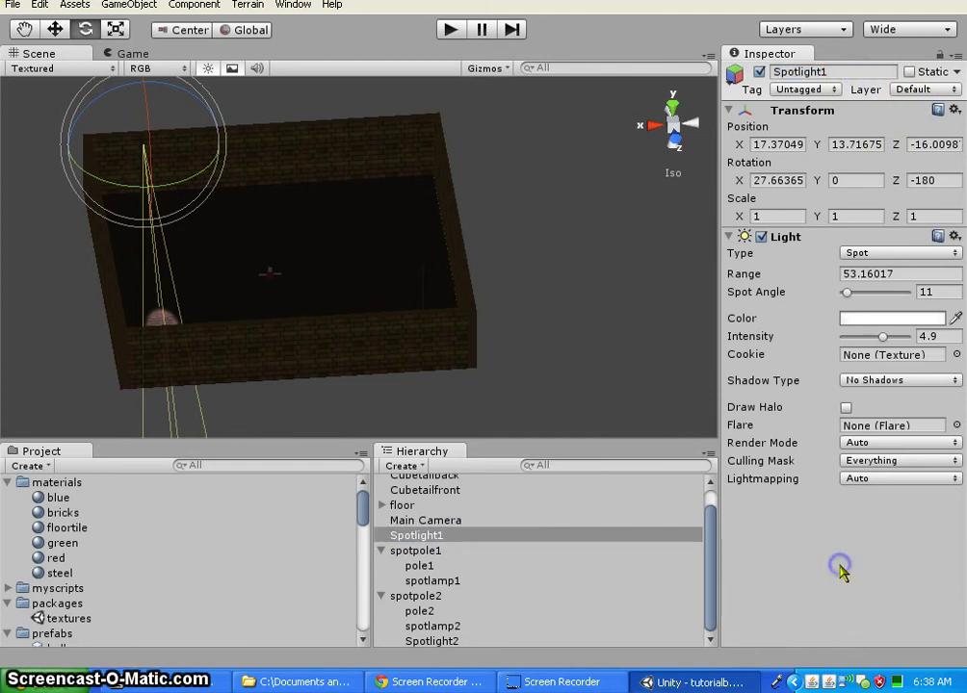
left_click(578, 585)
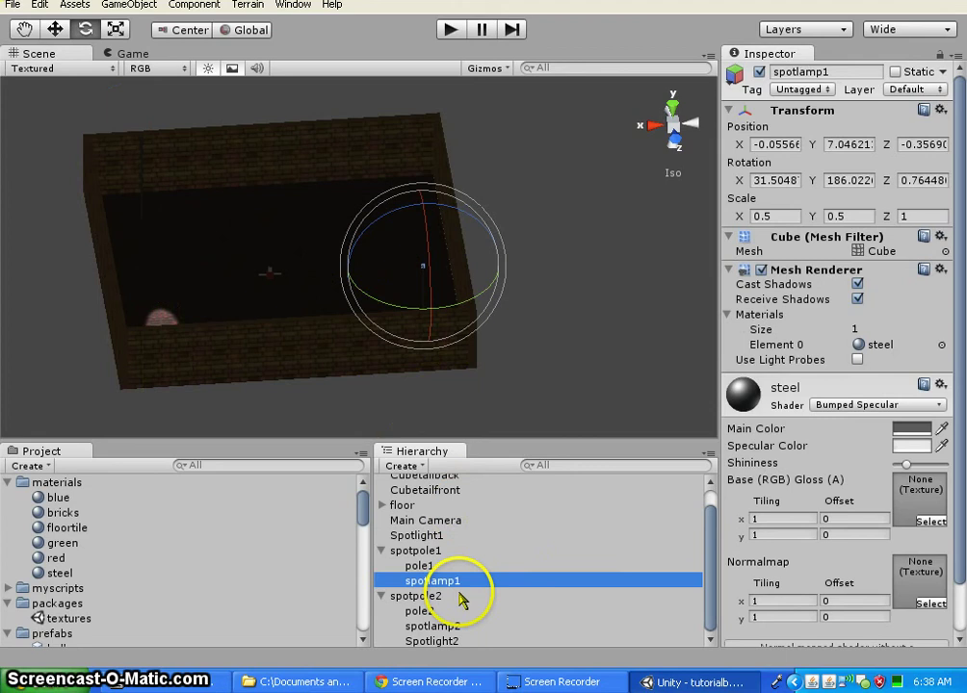
left_click(437, 536)
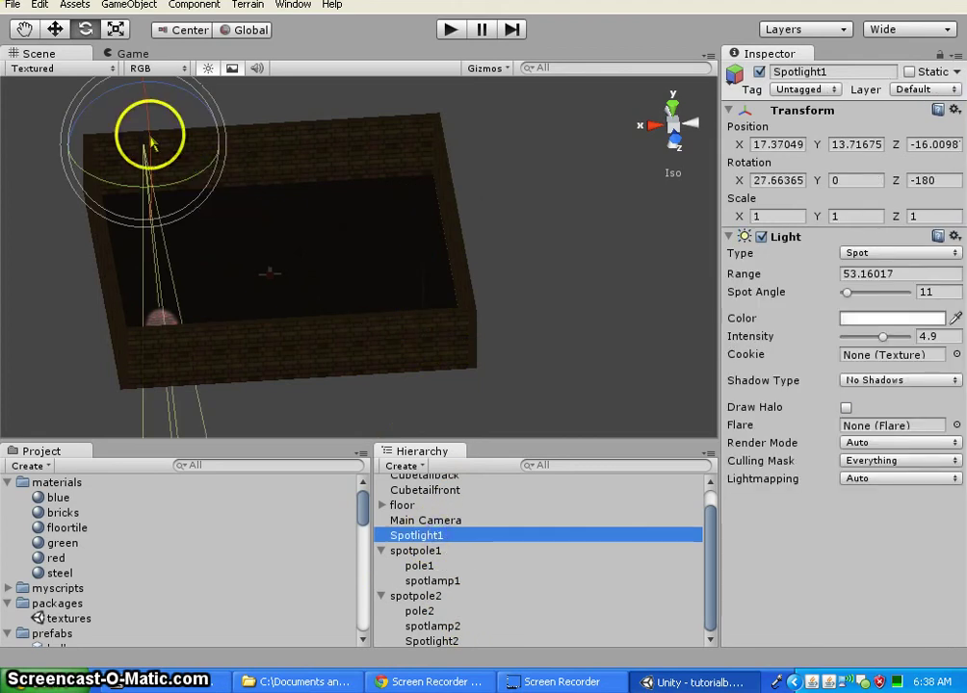
- Move the new Spotlight1 across the arena along X and Z to line up with its pole
left_click(55, 29)
left_click_drag(69, 154, 316, 157)
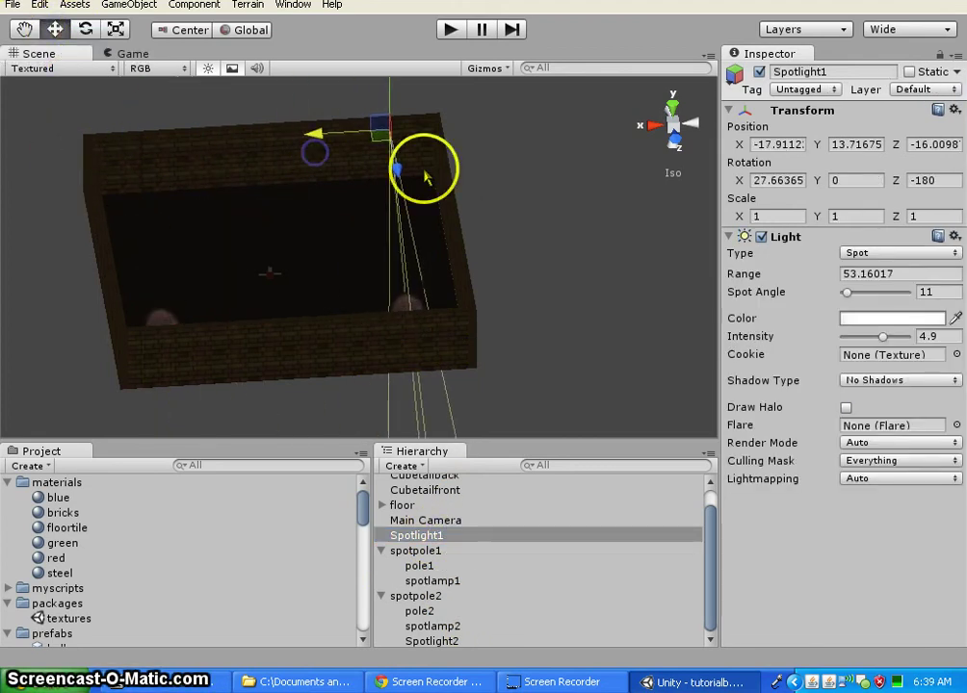
left_click_drag(397, 169, 429, 327)
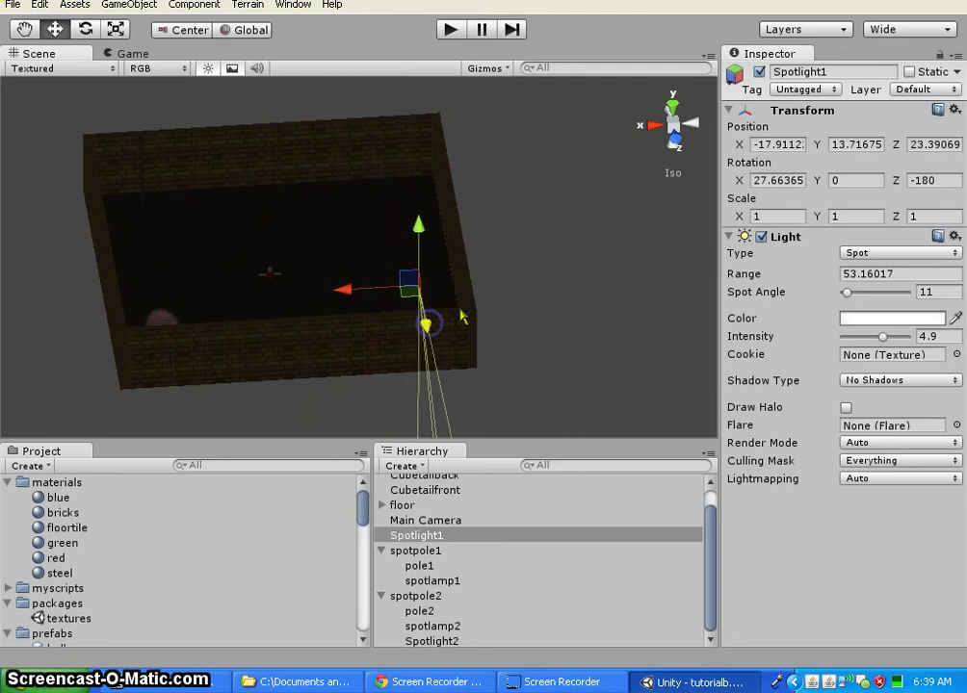
left_click(672, 140)
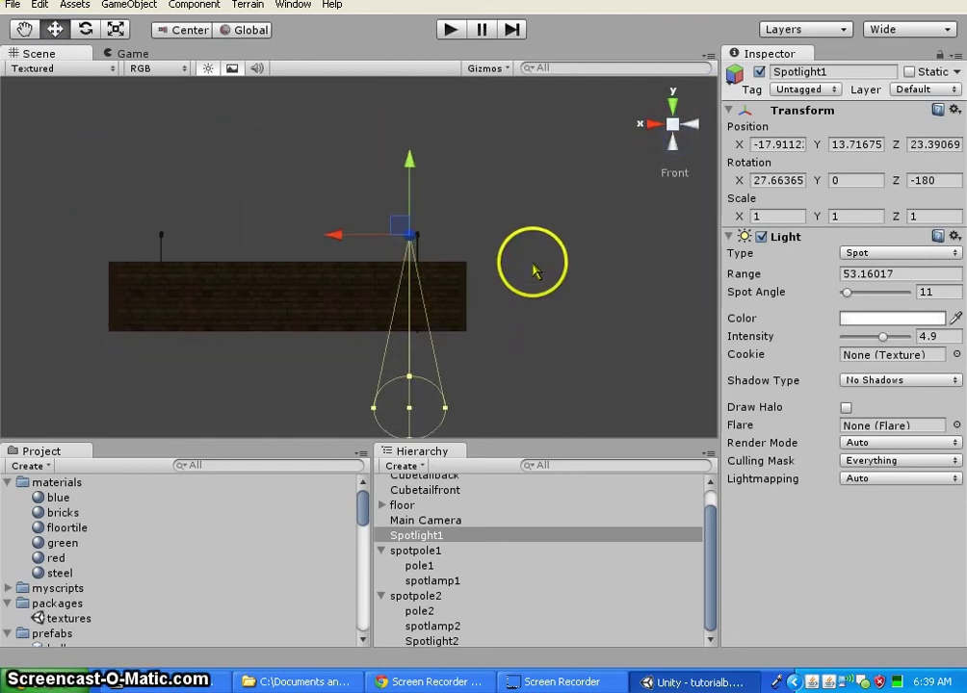
left_click_drag(336, 238, 343, 238)
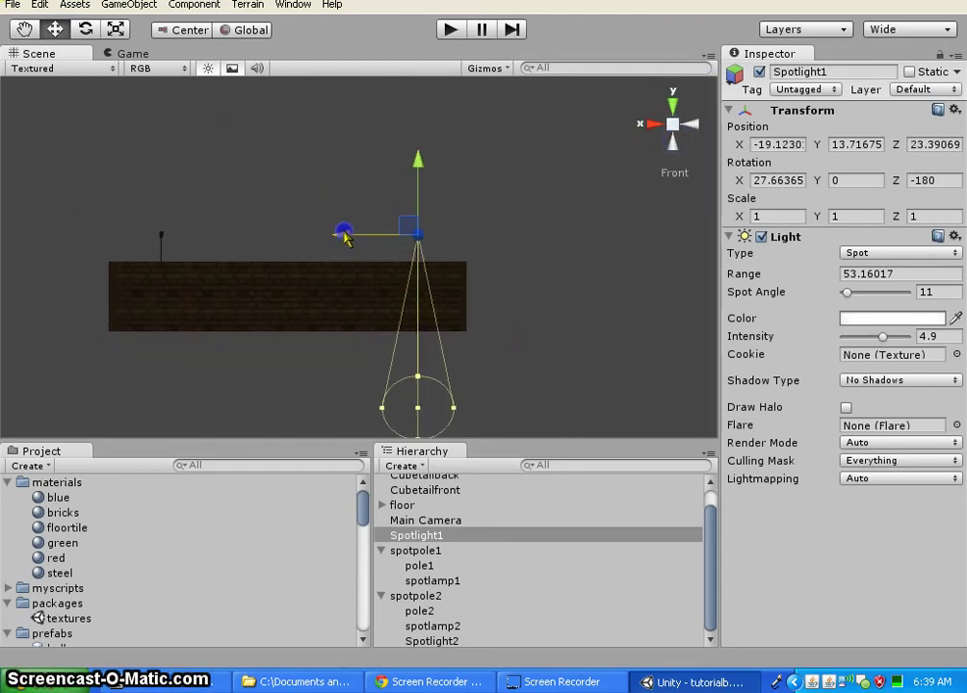
left_click(667, 135)
left_click_drag(531, 225, 502, 237)
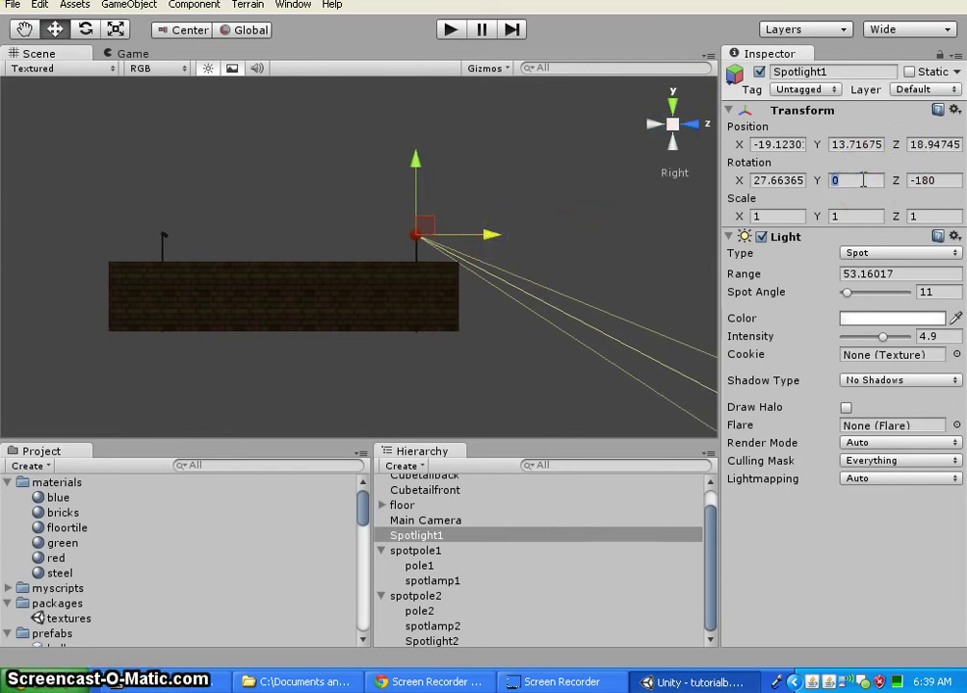
- Set Spotlight1's Y rotation to 180 so it shines back into the arena
type("80")
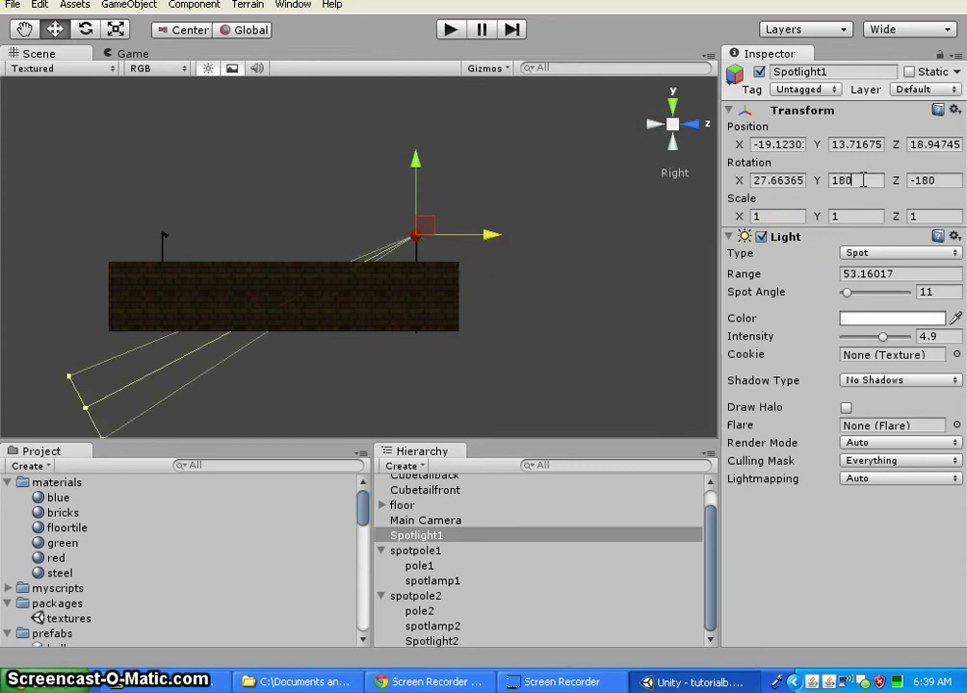
left_click_drag(524, 275, 112, 457, "alt")
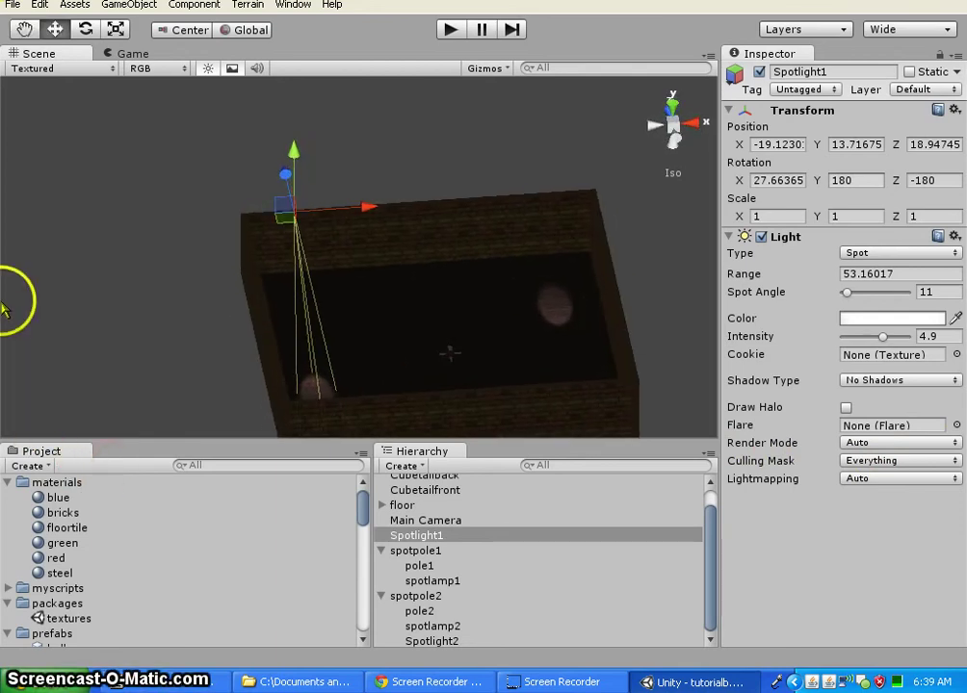
left_click_drag(119, 291, 487, 343, "alt")
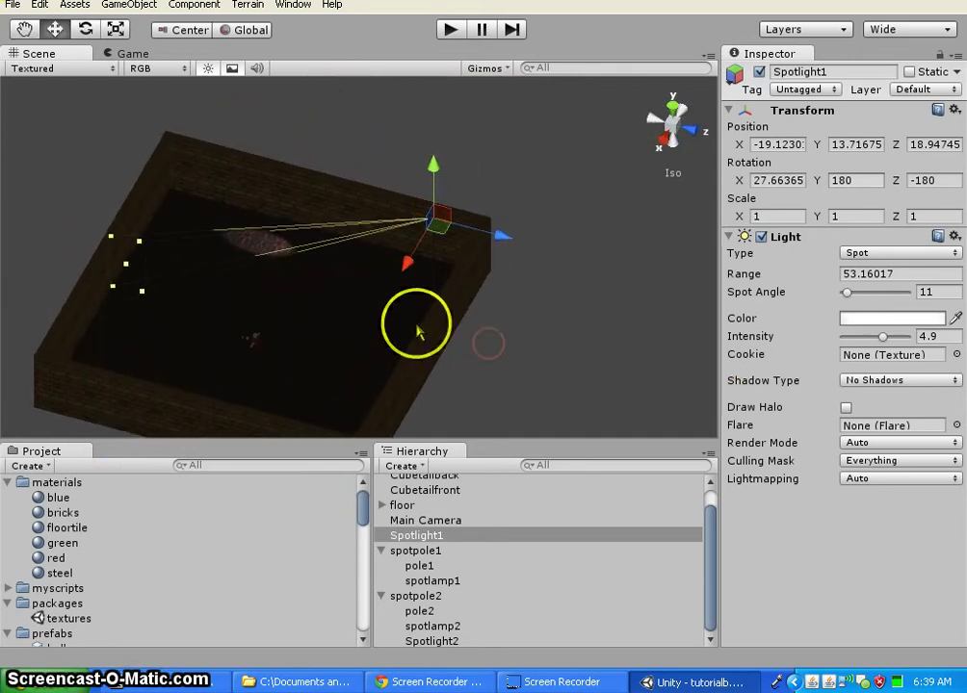
- Ease Spotlight1's X rotation to about 25.49 so its light pool lands inside the arena
left_click(86, 29)
left_click_drag(487, 192, 489, 199)
mouse_move(585, 325)
left_mouse_down("alt")
mouse_move(430, 363)
mouse_move(299, 372)
left_mouse_up("alt")
left_click(546, 245)
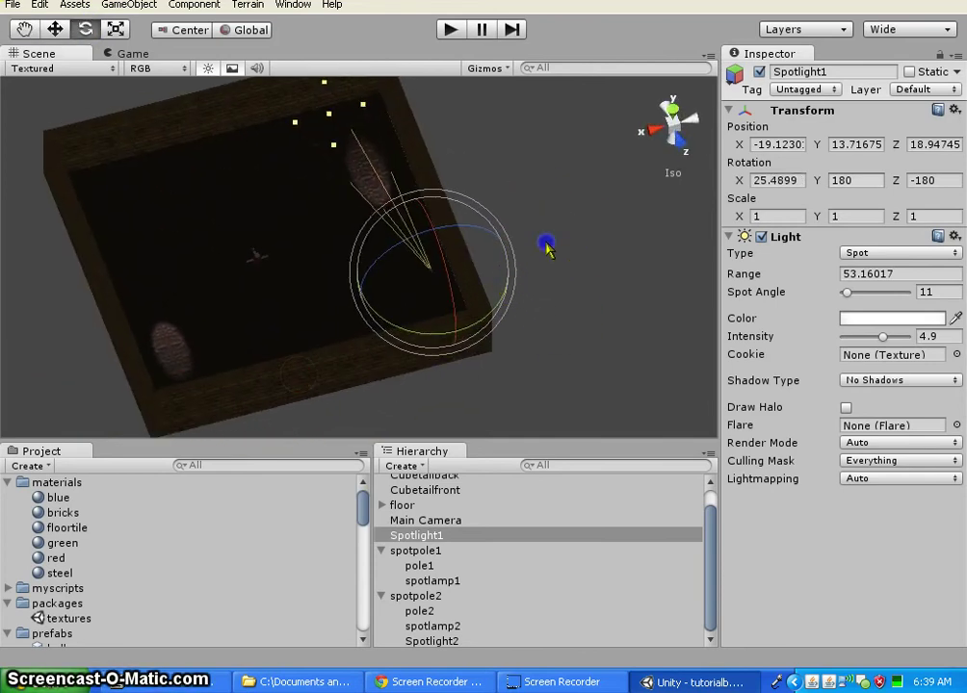
mouse_move(549, 304)
left_mouse_down("alt")
mouse_move(414, 261)
mouse_move(515, 224)
mouse_move(532, 247)
mouse_move(528, 241)
left_mouse_up("alt")
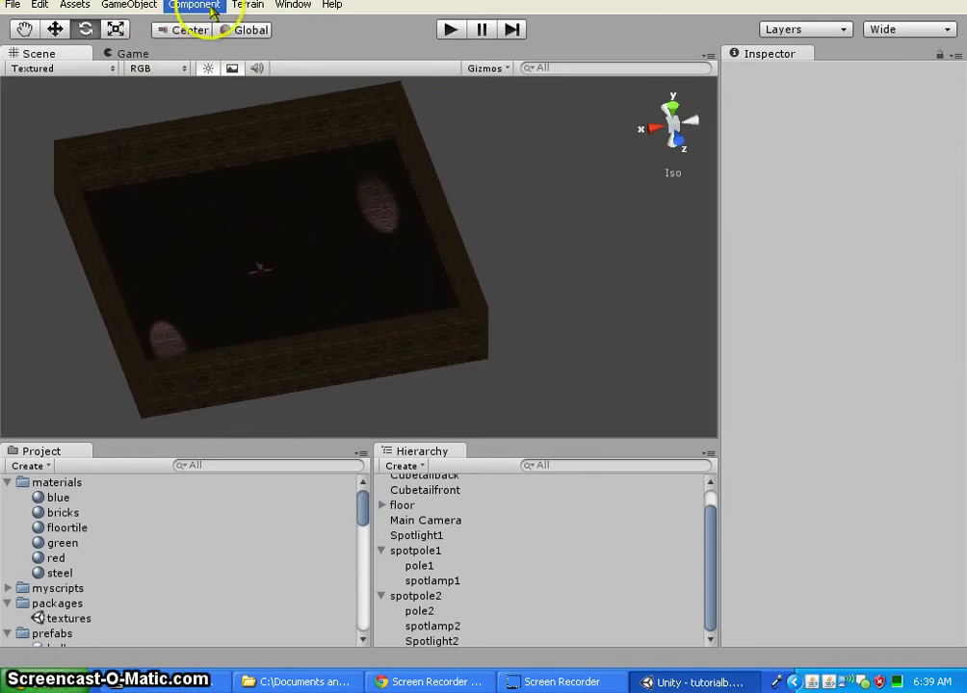
- Create an Area Light via GameObject > Create Other and adjust its intensity
left_click(135, 5)
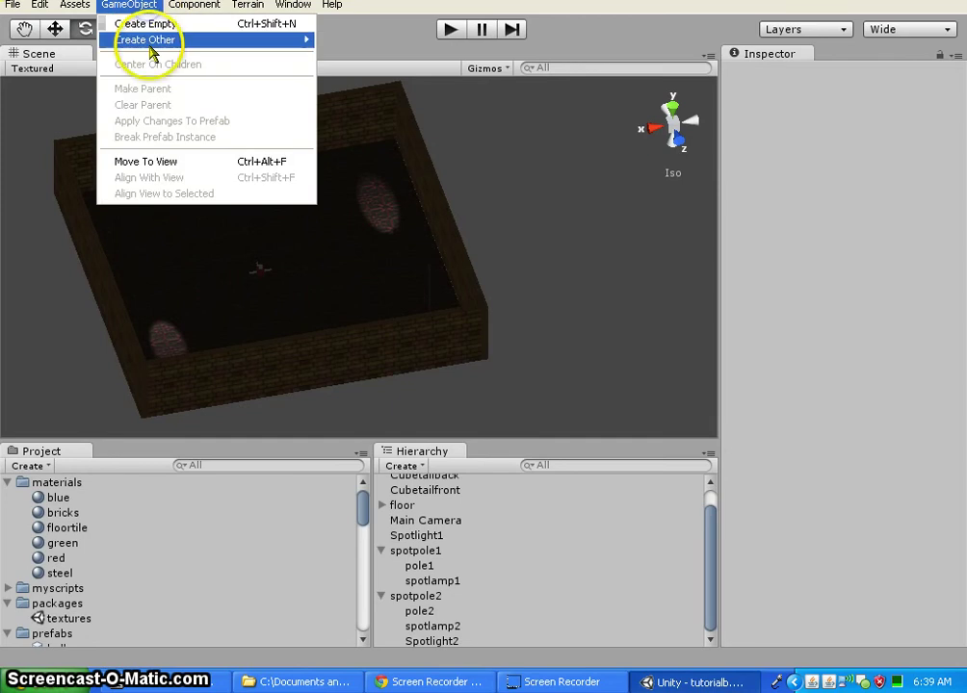
mouse_move(145, 40)
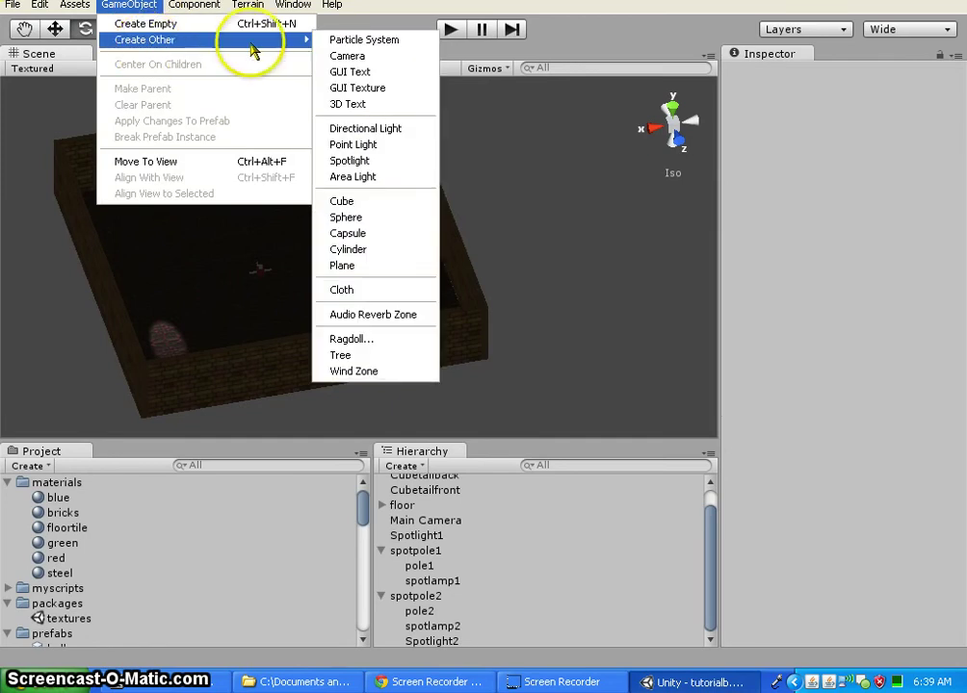
left_click(390, 179)
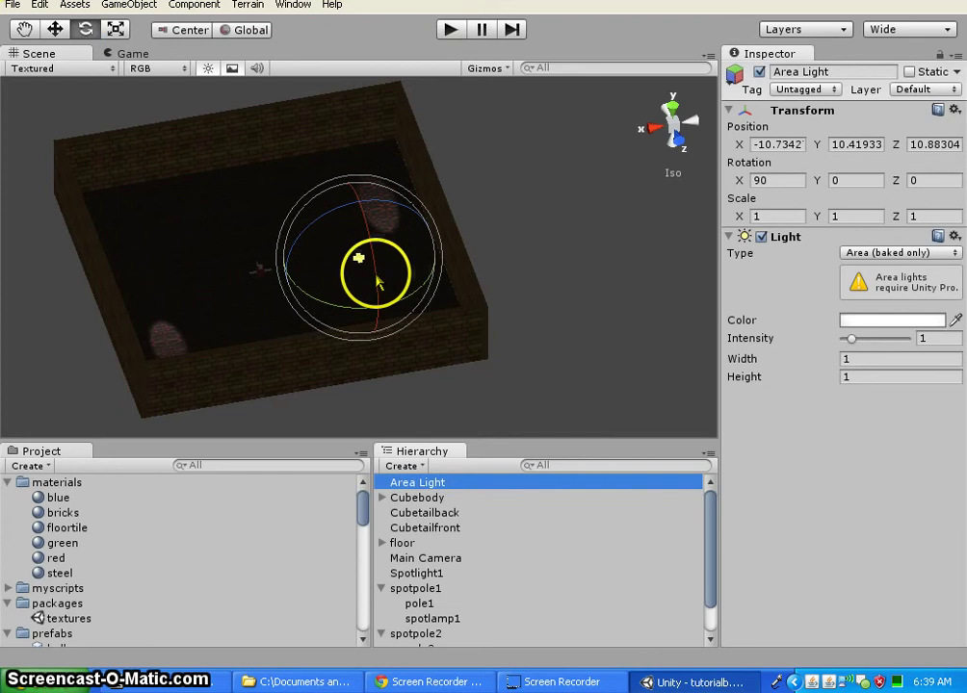
left_click_drag(851, 345, 870, 346)
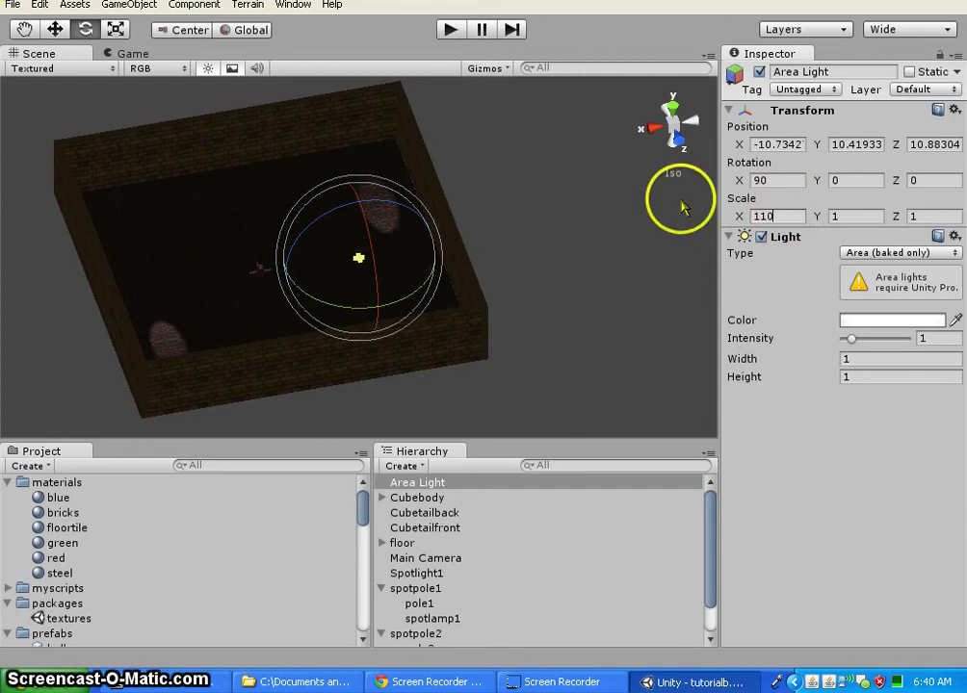
- Change the new light's type to Point
left_click(903, 254)
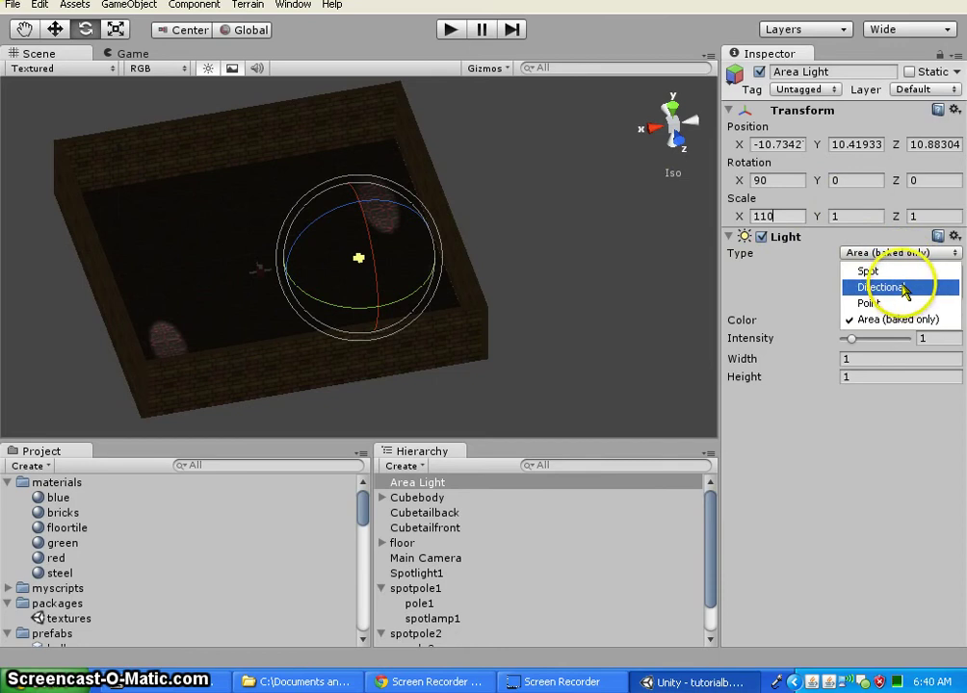
left_click(895, 273)
left_click(895, 252)
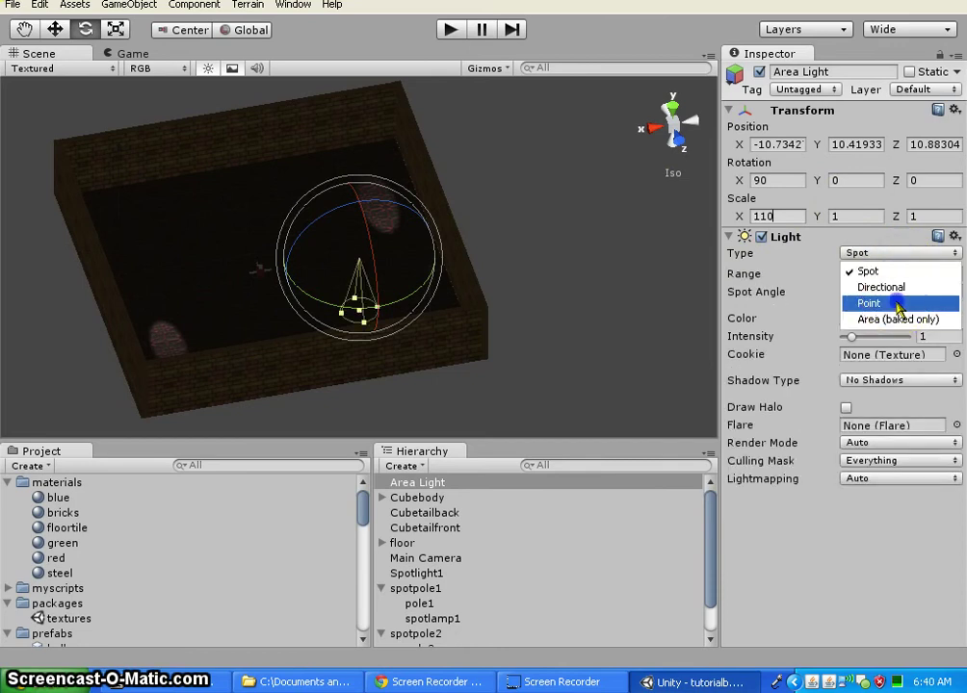
left_click(872, 302)
- Set the Point light's range to 50
left_click_drag(335, 389, 669, 350, "alt")
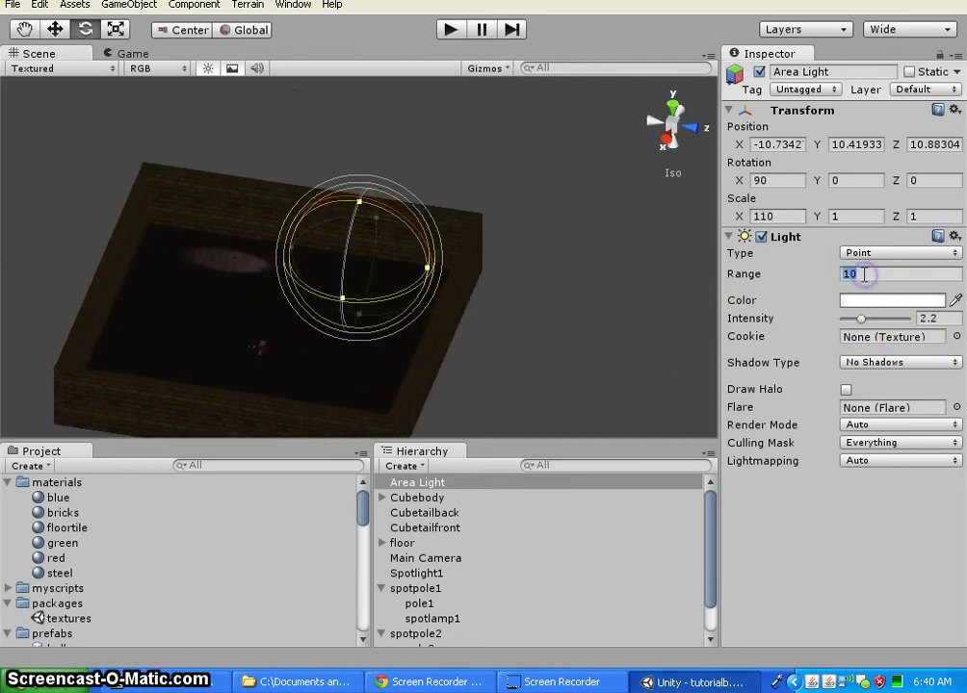
left_click(864, 274)
type("0")
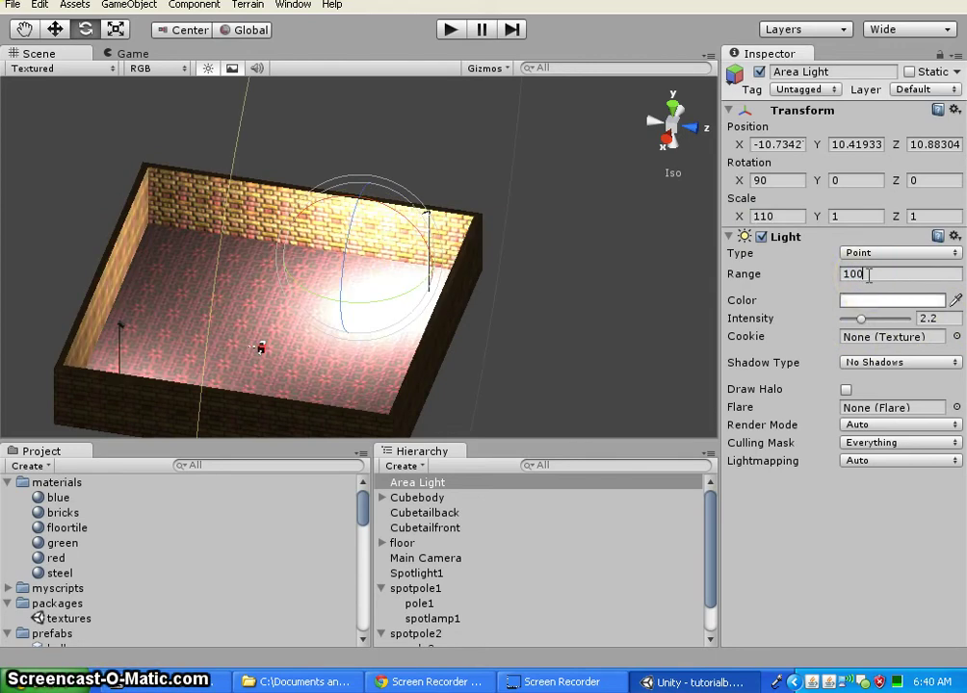
key("BackSpace")
key("BackSpace")
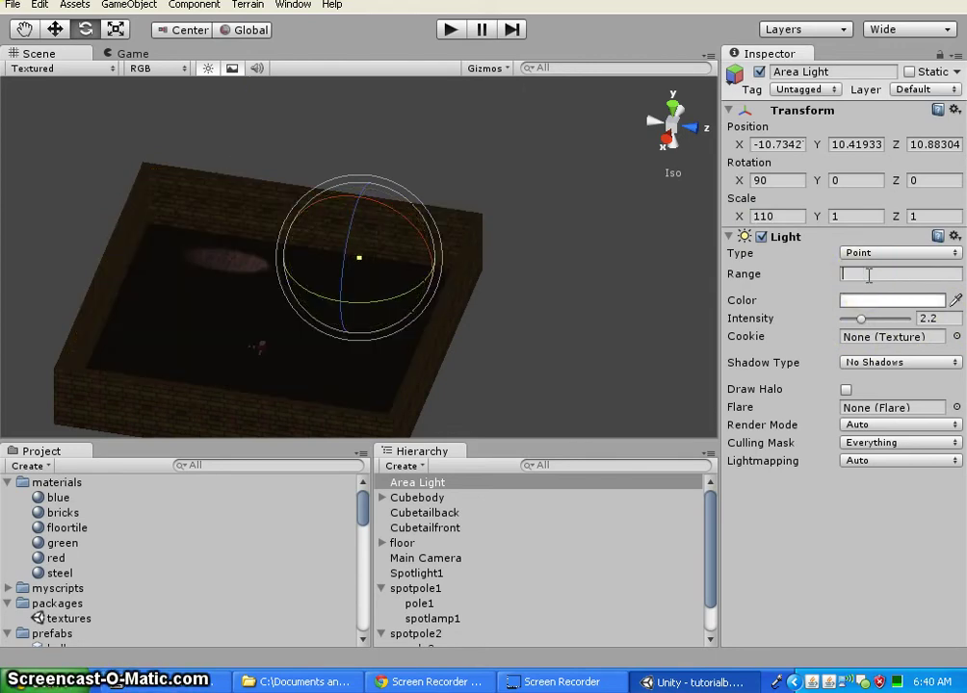
type("0")
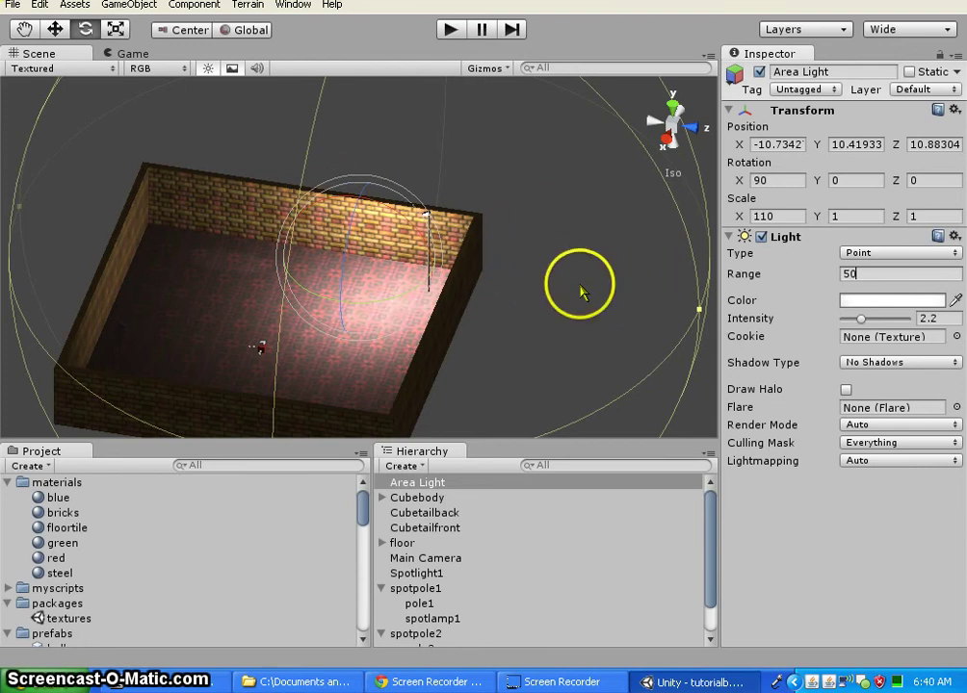
- Centre the point light over the arena along Z and raise it to about 22.5 units high
left_click(53, 29)
left_click_drag(518, 291, 219, 279, "alt")
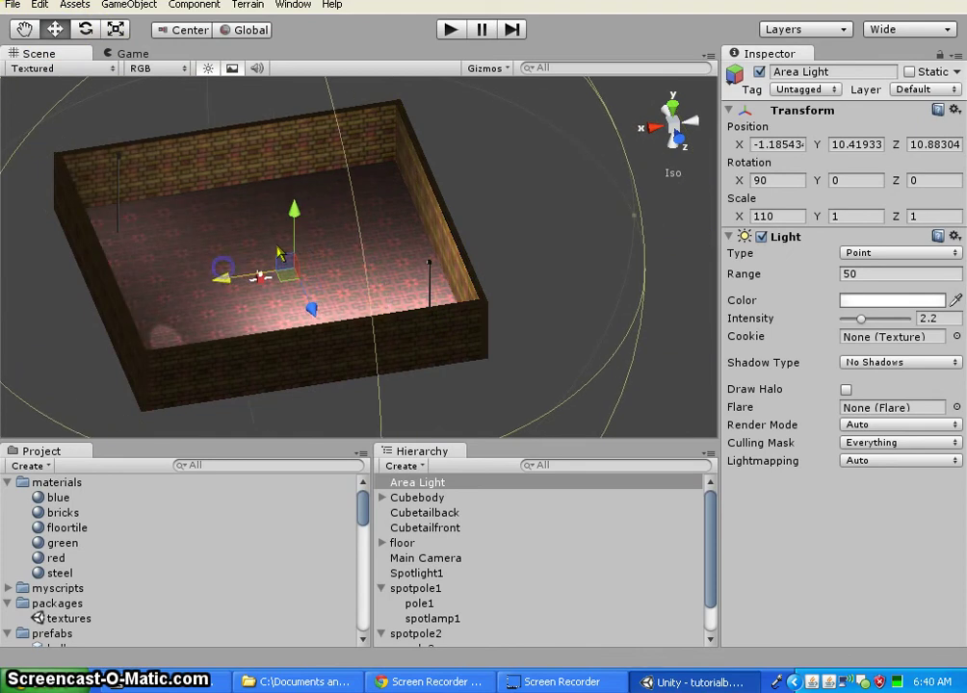
left_click_drag(311, 305, 290, 267)
left_click_drag(272, 169, 272, 93)
left_click_drag(48, 245, 856, 299, "alt")
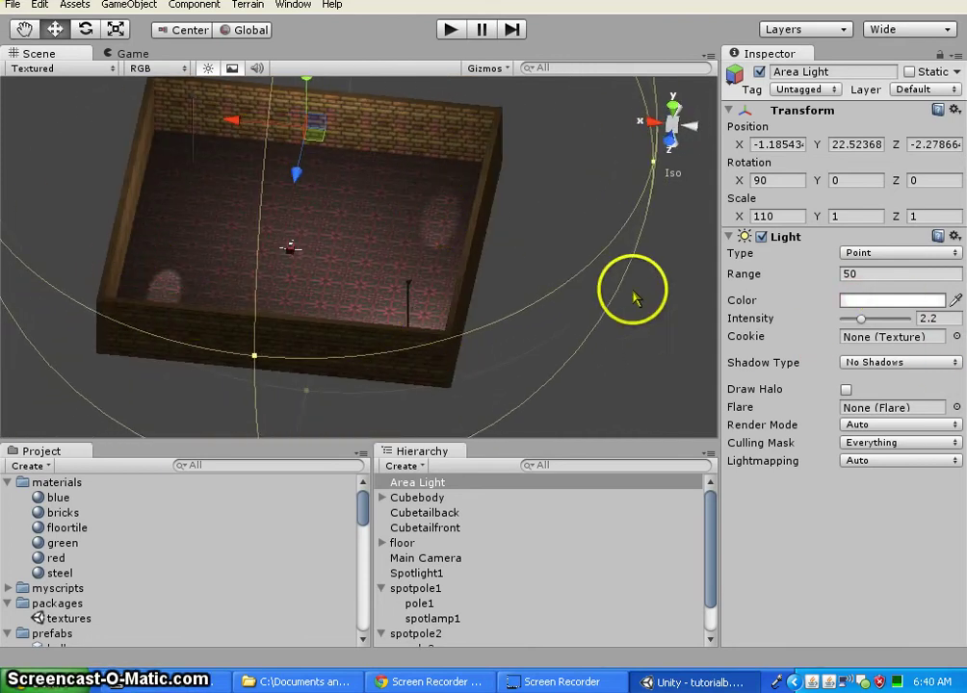
left_click_drag(581, 282, 90, 250, "alt")
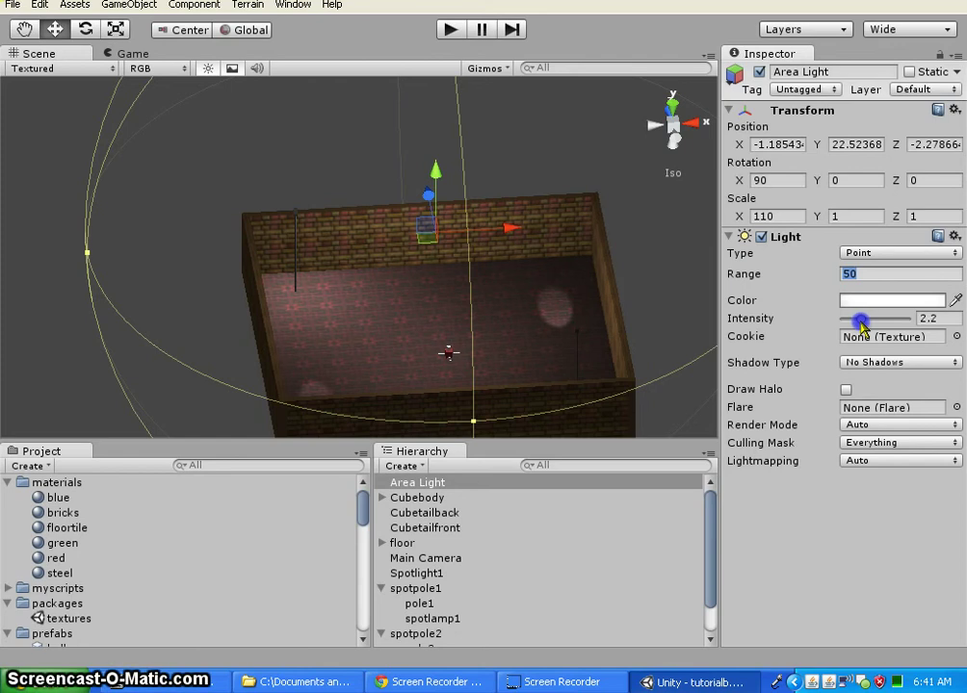
left_click_drag(662, 320, 586, 329, "alt")
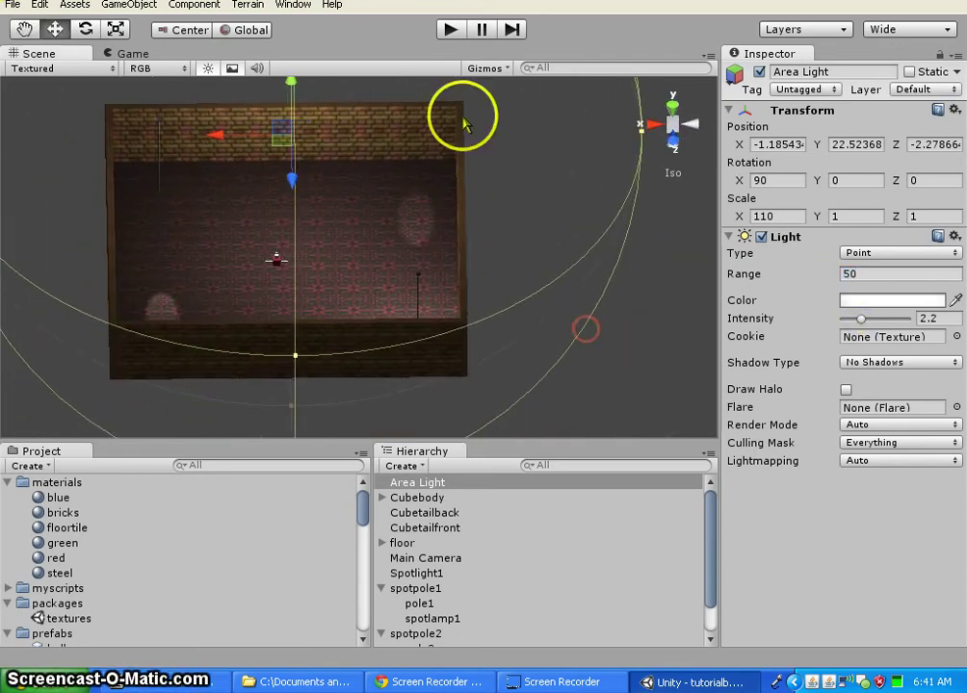
left_click(450, 30)
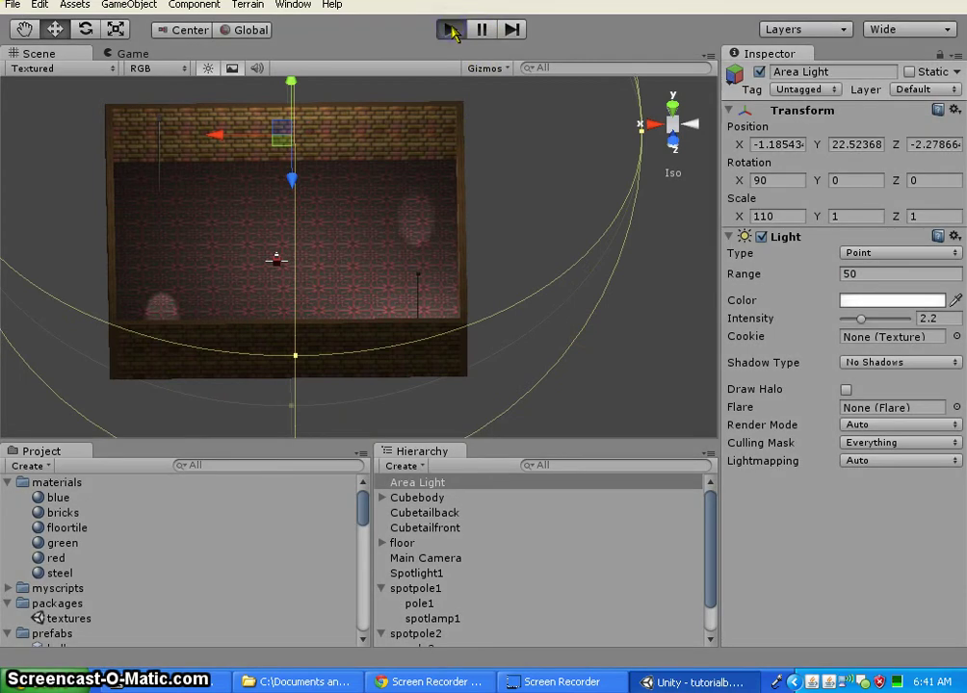
left_click(529, 215)
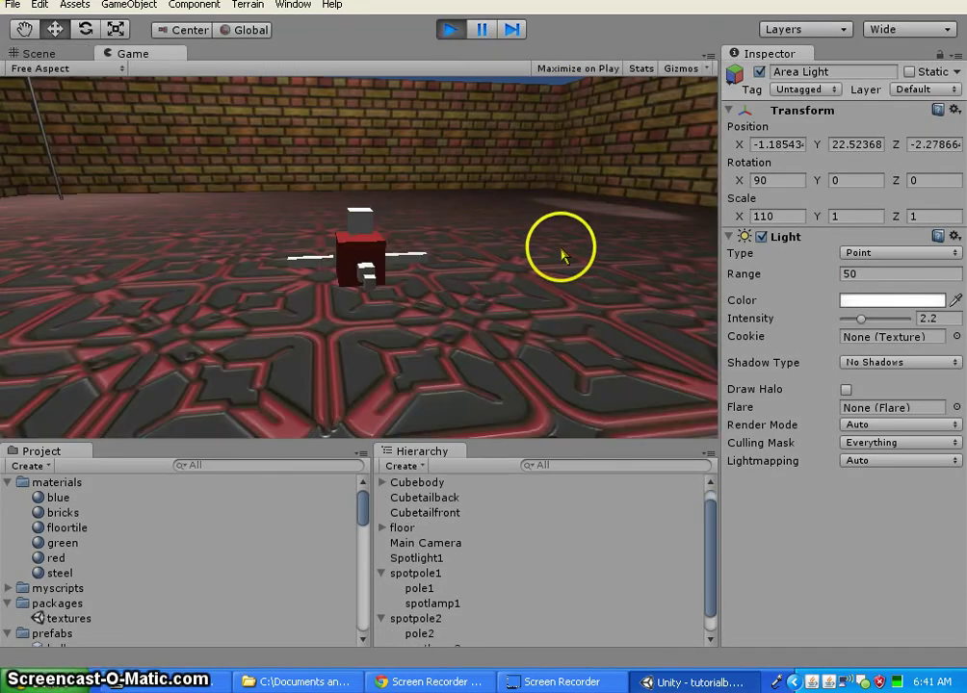
key("Up")
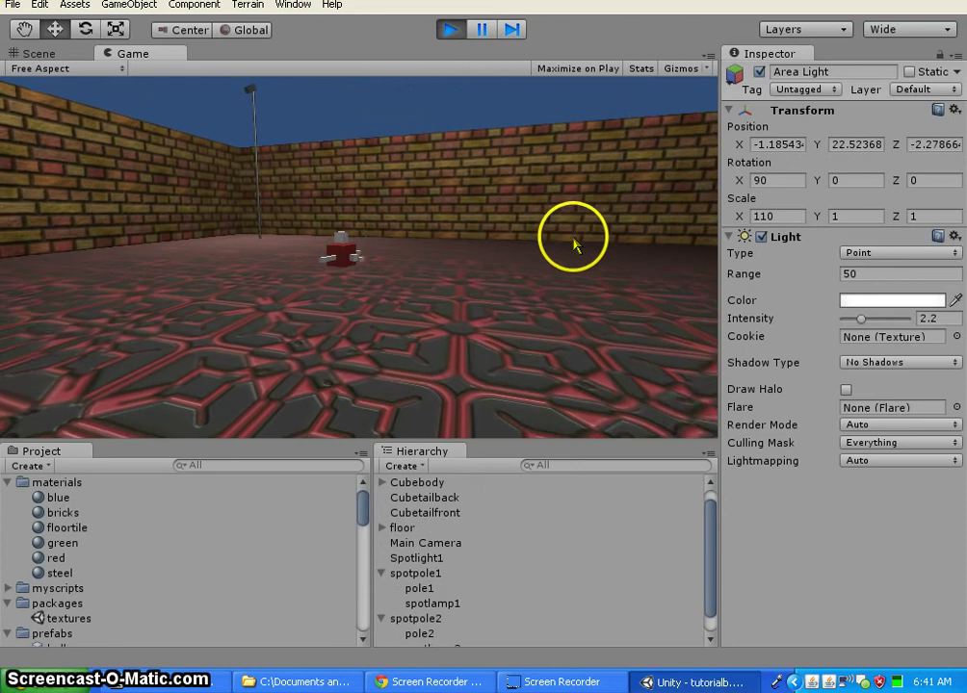
key("Right")
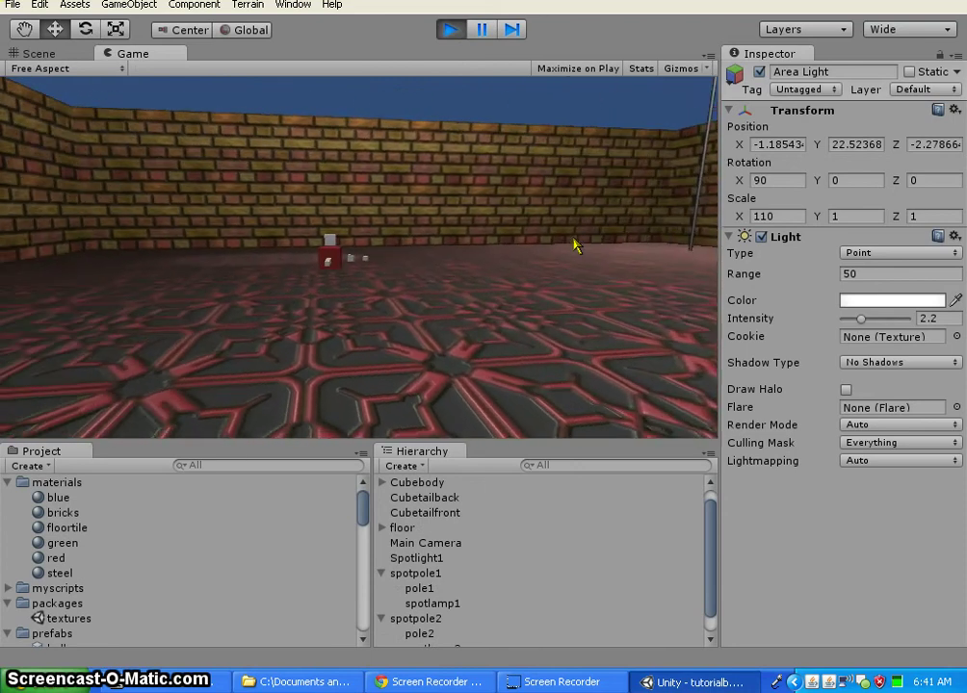
key("Down")
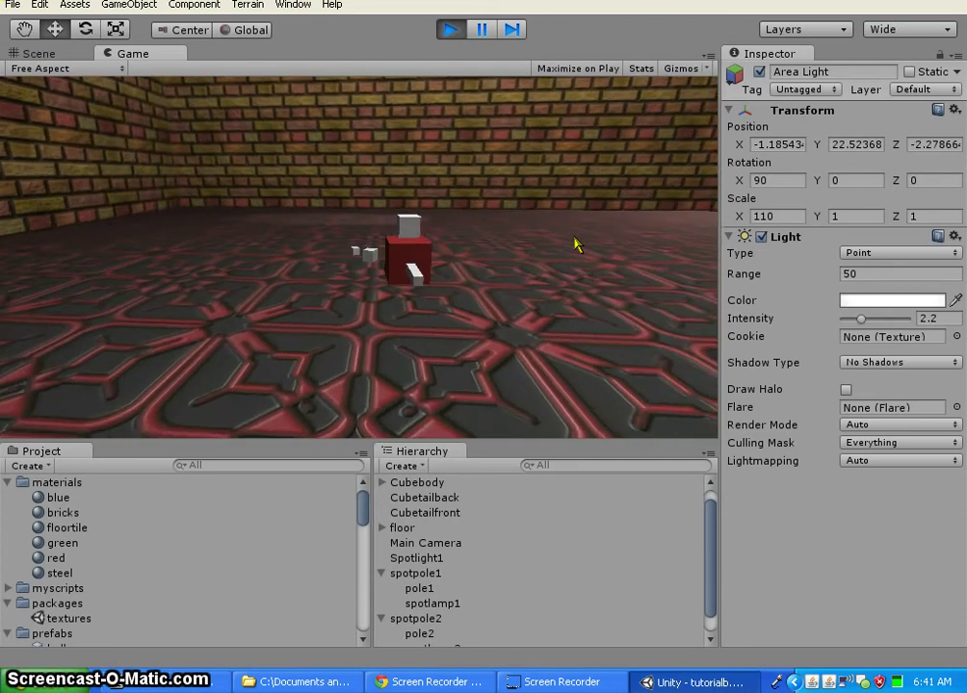
key("Down")
key("Right")
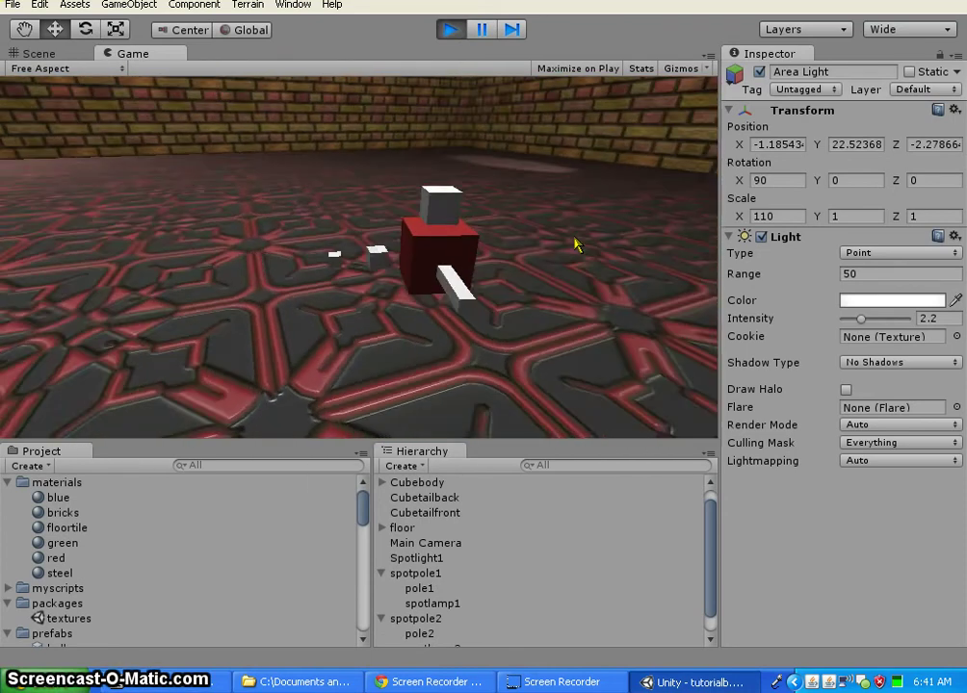
key("Up")
key("Left")
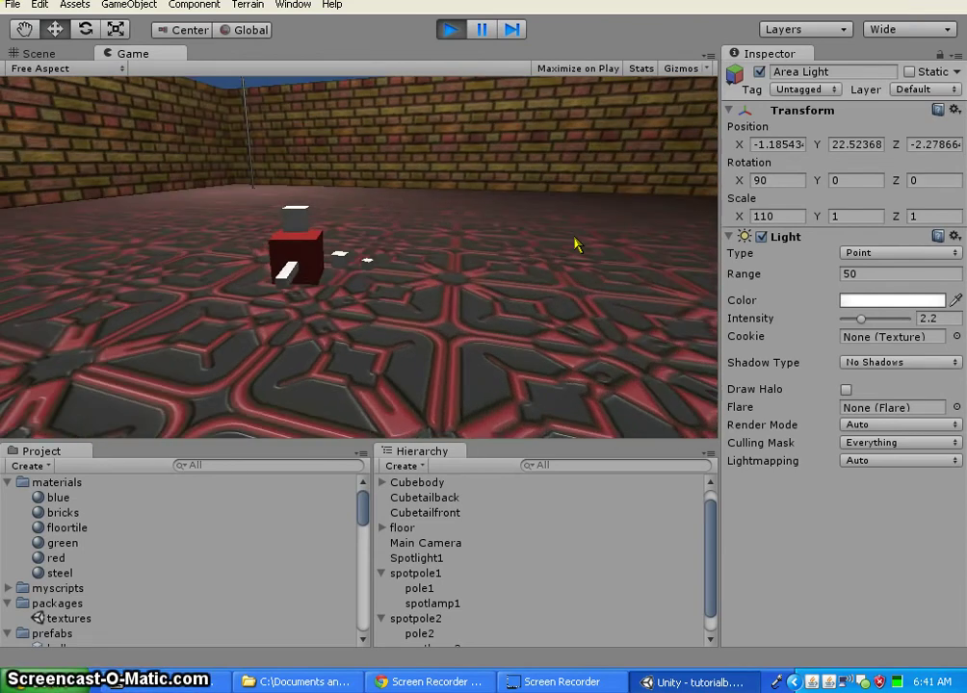
key("Up")
key("Left")
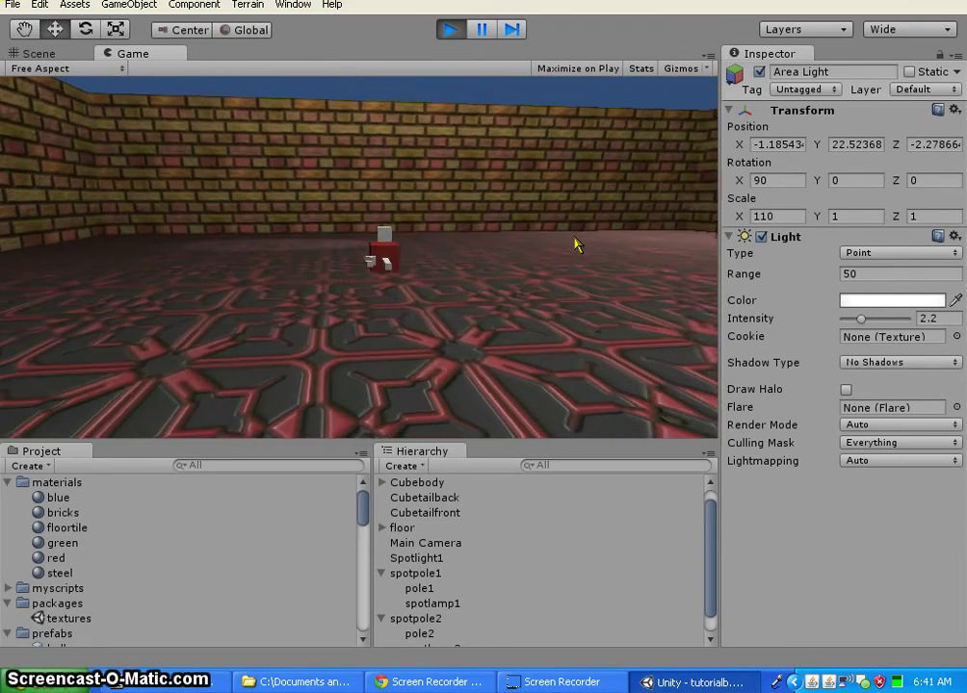
key("Right")
key("Down")
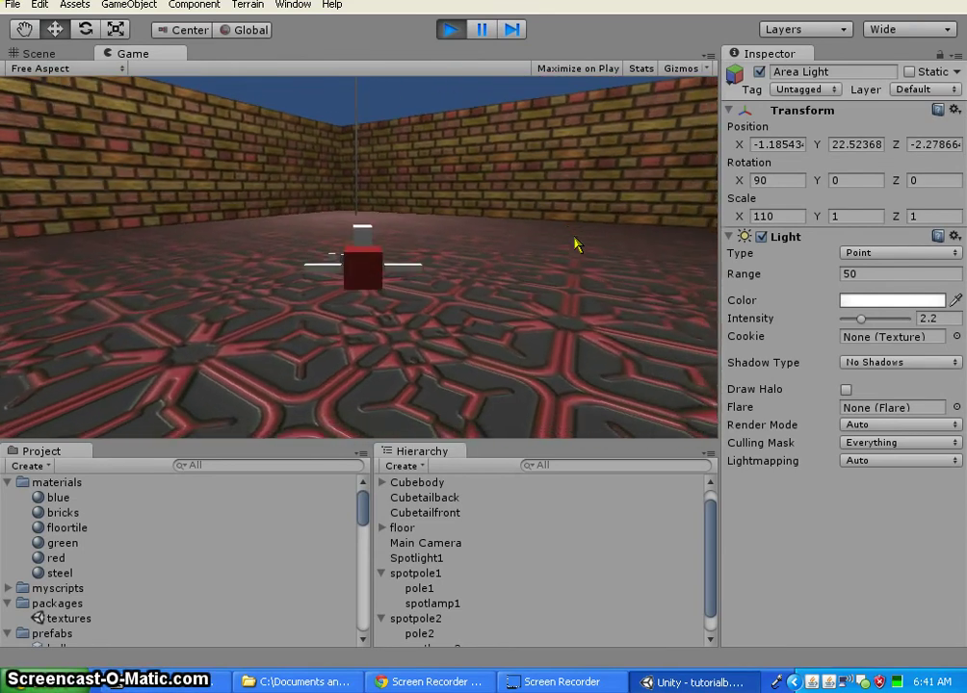
key("Up")
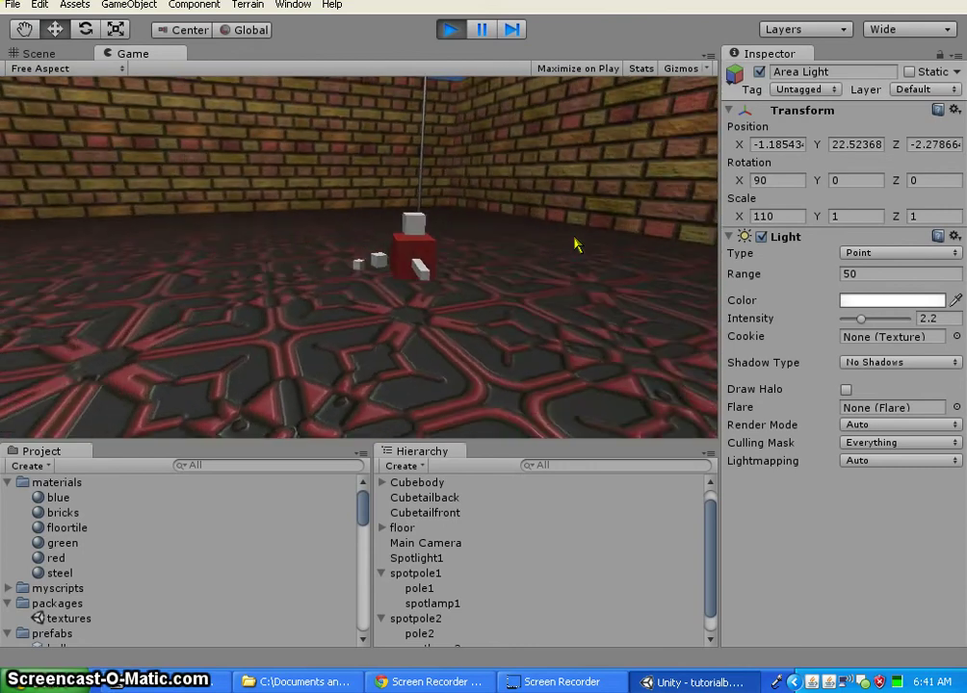
key("Left")
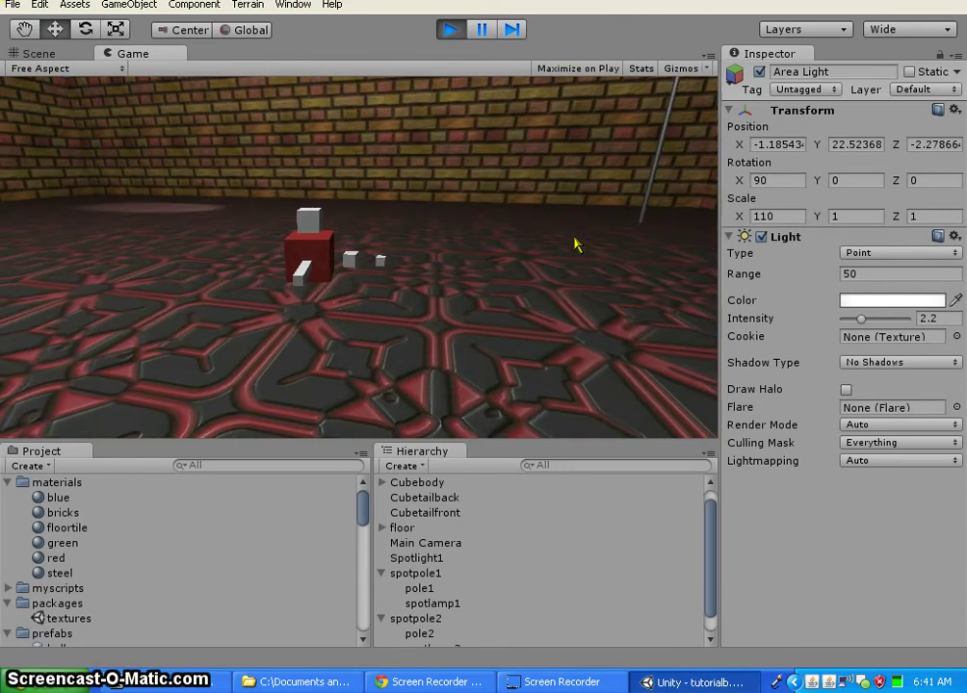
key("Down")
key("Down")
key("Left")
key("Up")
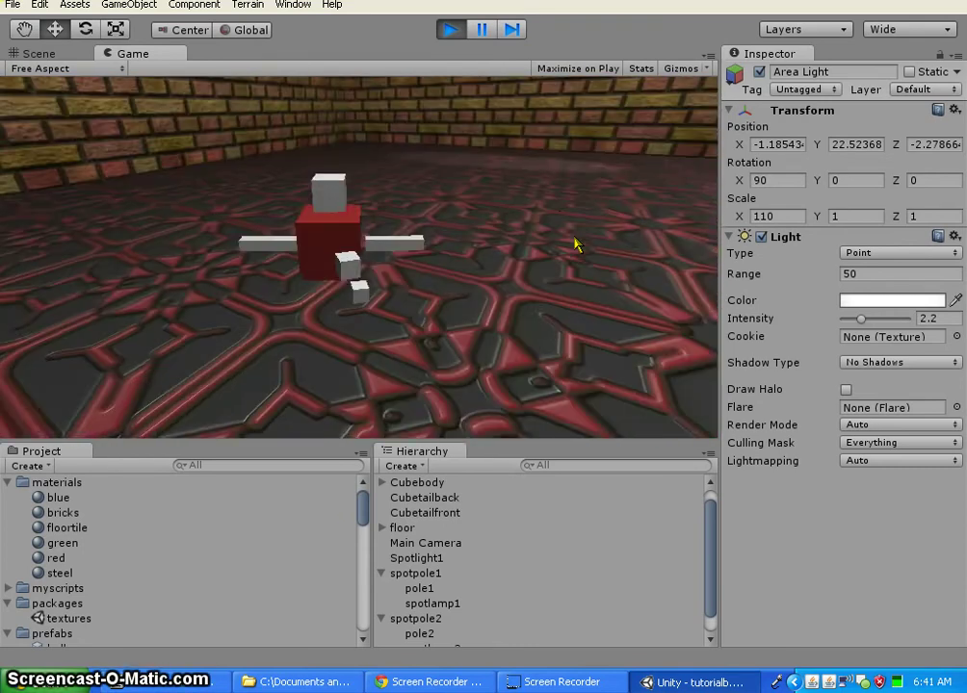
key("Up")
key("Right")
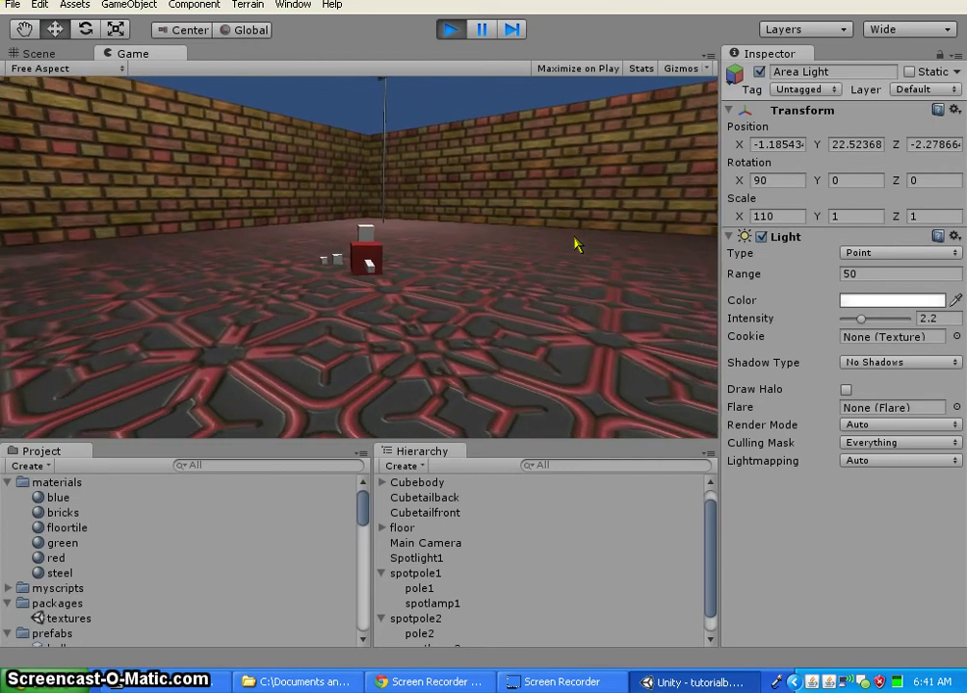
left_click(493, 111)
- Stop Play mode and nest Spotlight1 under spotpole1 in the Hierarchy
left_click(454, 32)
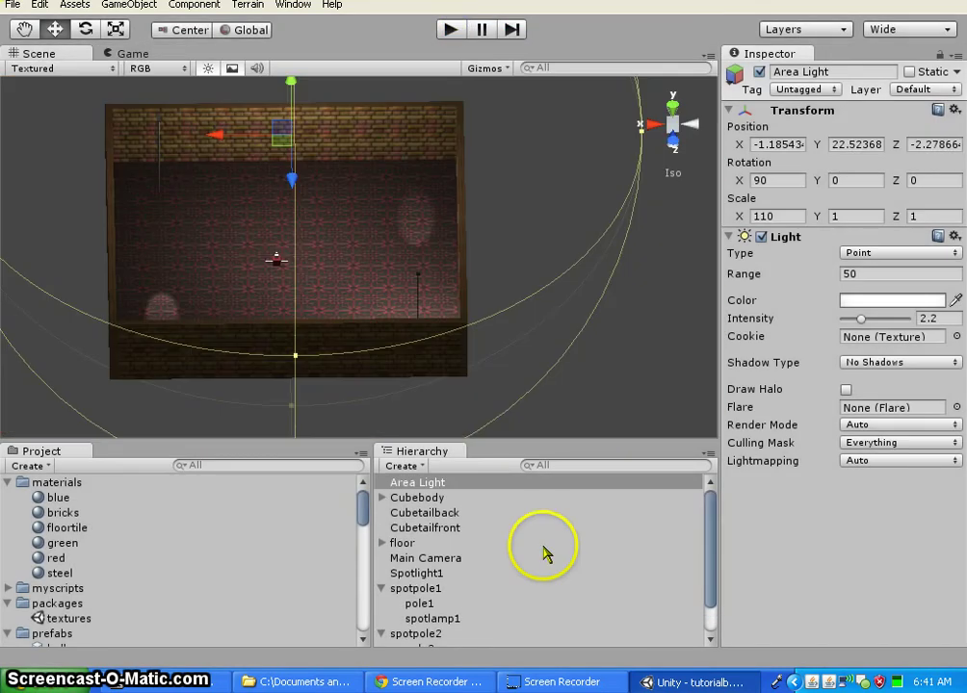
scroll(511, 539, "down", 1)
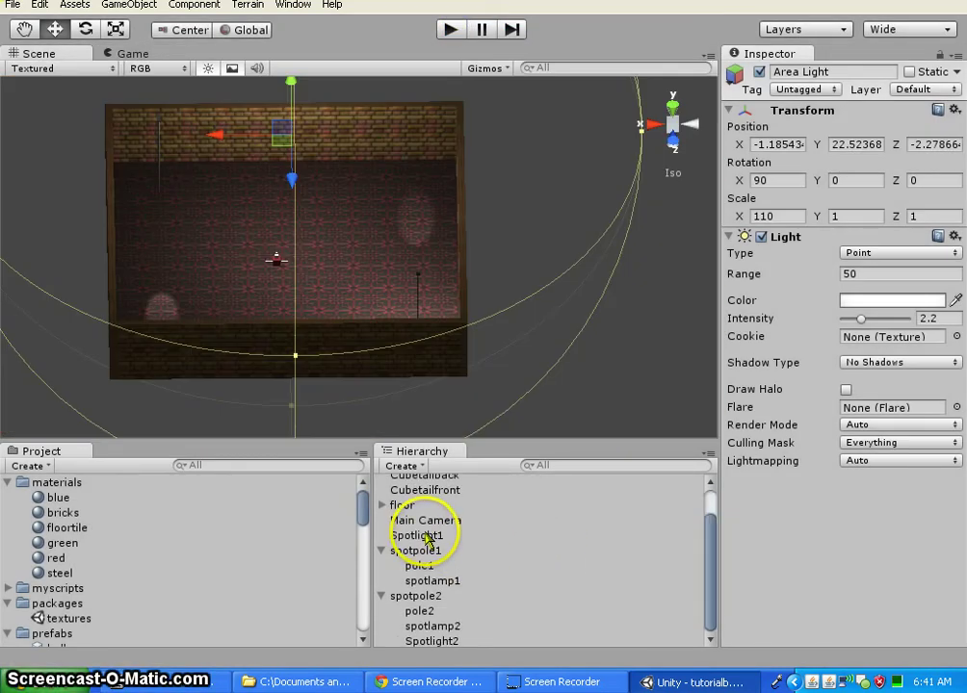
left_click_drag(427, 537, 426, 552)
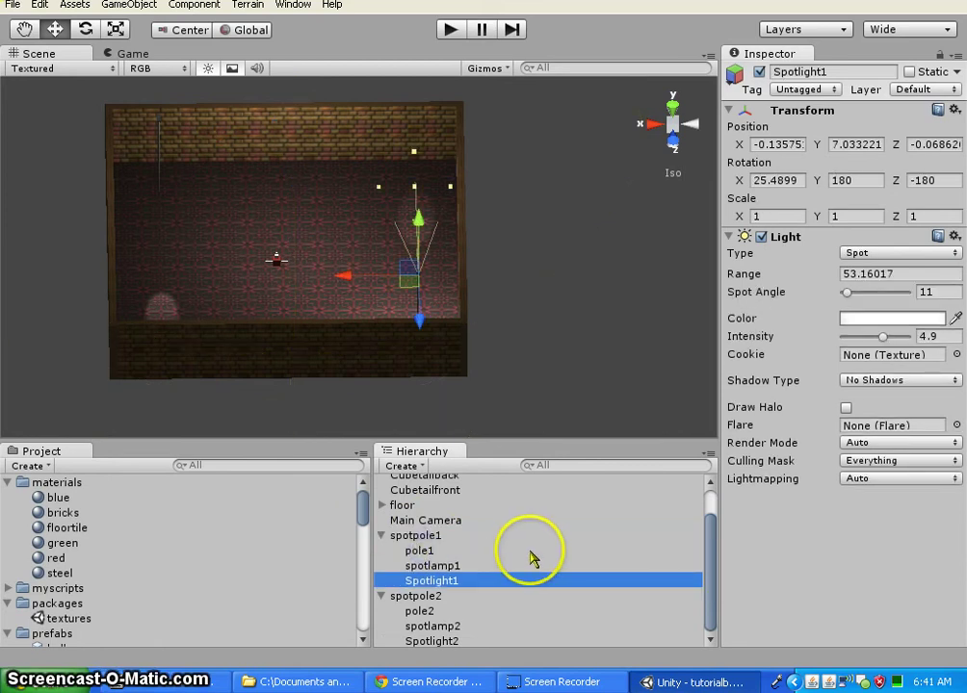
mouse_move(260, 416)
left_mouse_down("alt")
mouse_move(520, 395)
mouse_move(652, 338)
mouse_move(683, 399)
mouse_move(750, 399)
mouse_move(693, 424)
mouse_move(662, 400)
mouse_move(725, 367)
mouse_move(750, 330)
mouse_move(667, 450)
mouse_move(394, 393)
mouse_move(142, 402)
mouse_move(595, 387)
left_mouse_up("alt")
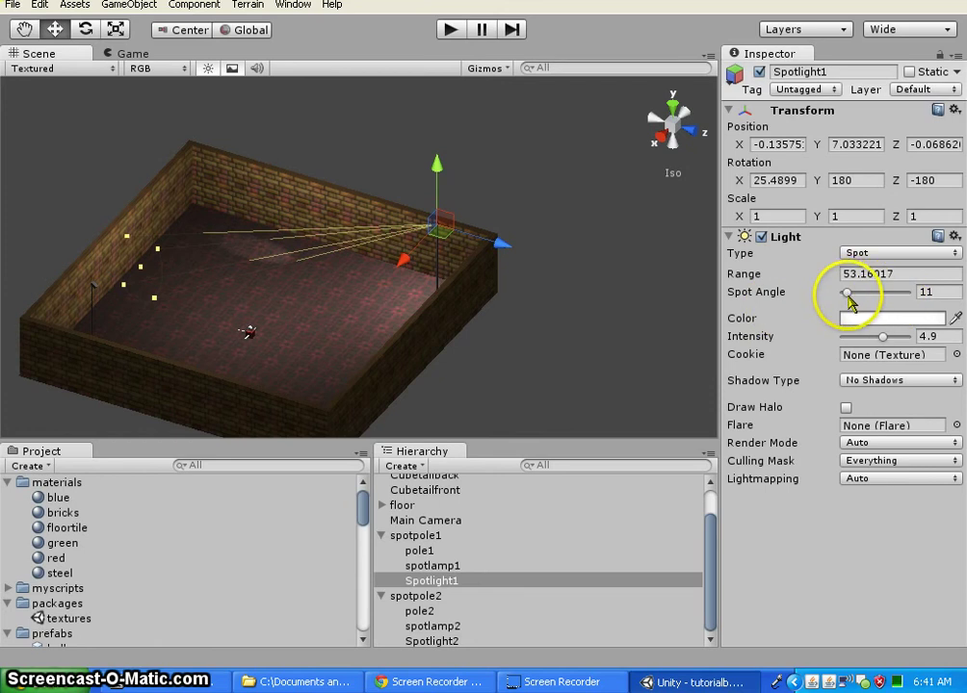
- Narrow Spotlight1's spot angle to 8 and tilt its X rotation to about 23.6°
left_click_drag(850, 301, 847, 301)
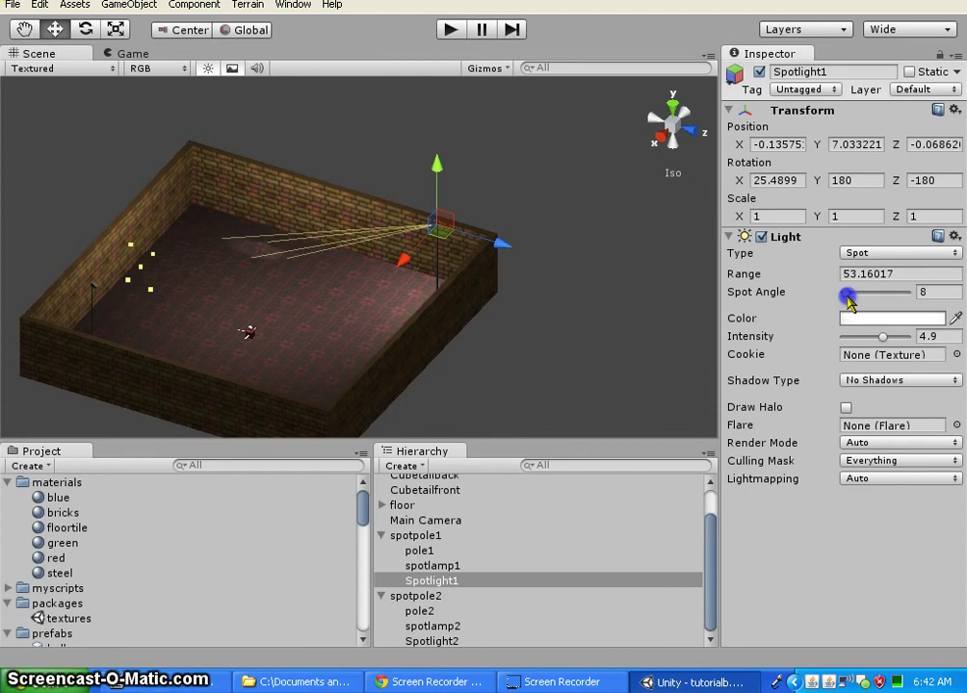
left_click(86, 30)
left_click_drag(481, 197, 483, 197)
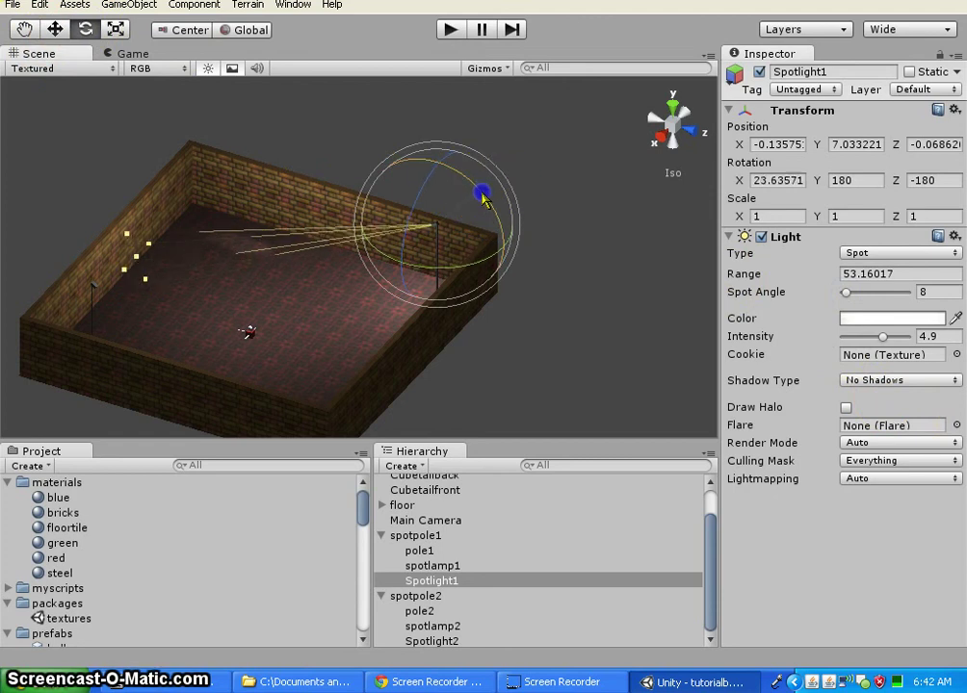
left_click_drag(566, 289, 436, 371, "alt")
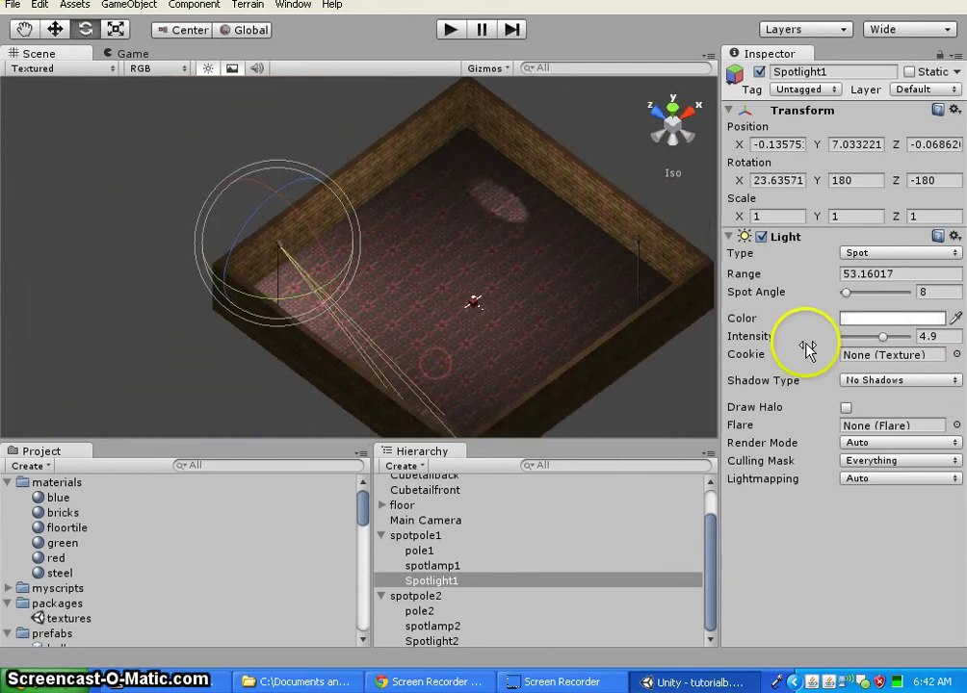
left_click_drag(662, 391, 604, 366, "alt")
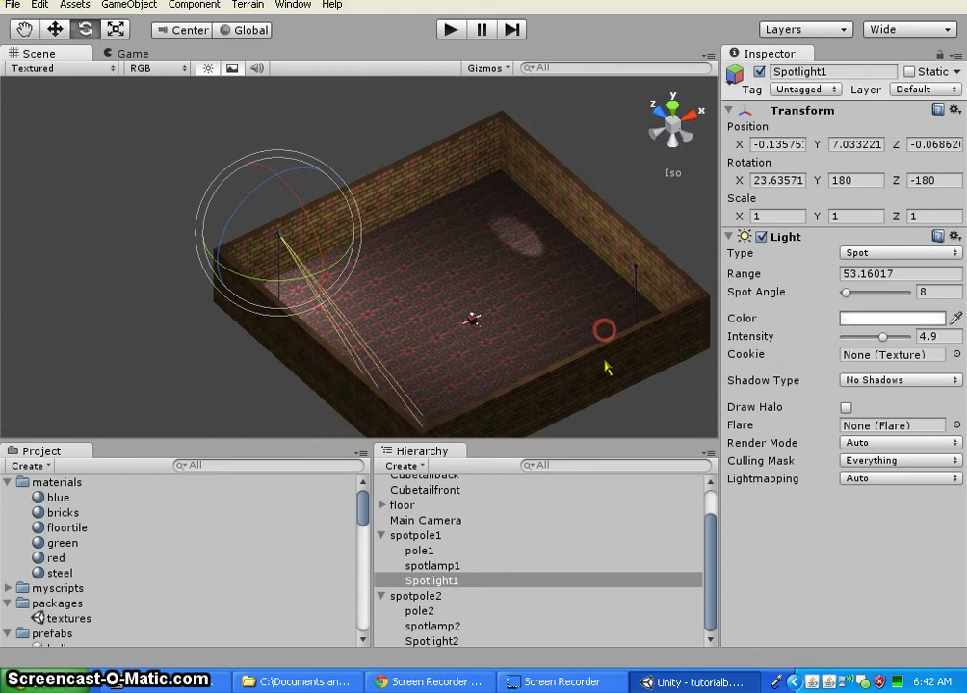
scroll(491, 548, "up", 2)
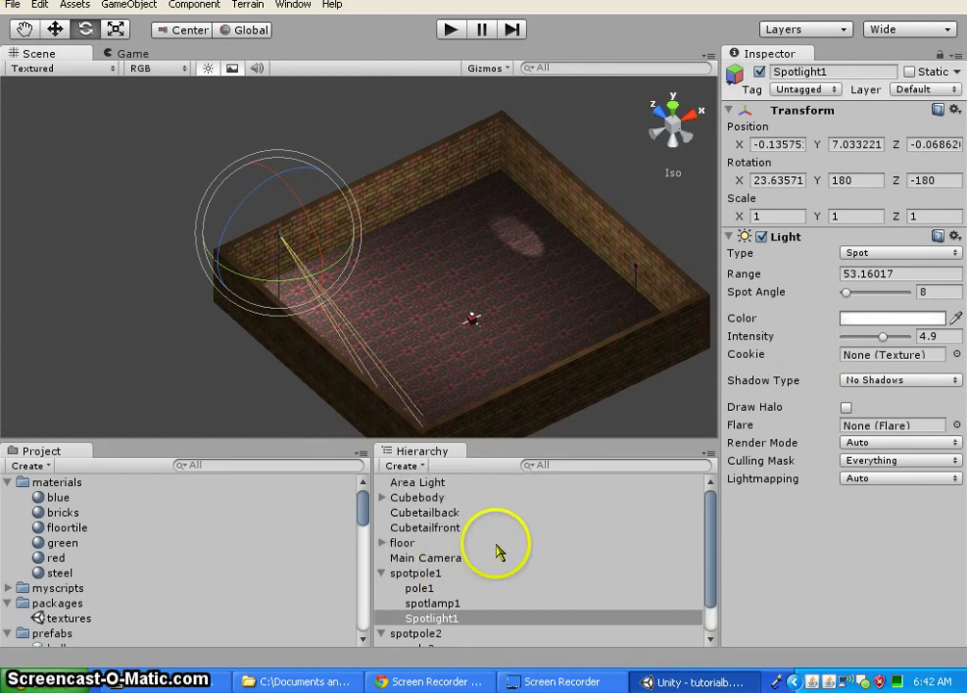
left_click(438, 484)
mouse_move(608, 404)
left_mouse_down("alt")
mouse_move(624, 382)
mouse_move(572, 377)
mouse_move(671, 397)
mouse_move(222, 306)
mouse_move(334, 382)
mouse_move(686, 384)
mouse_move(880, 440)
mouse_move(866, 424)
left_mouse_up("alt")
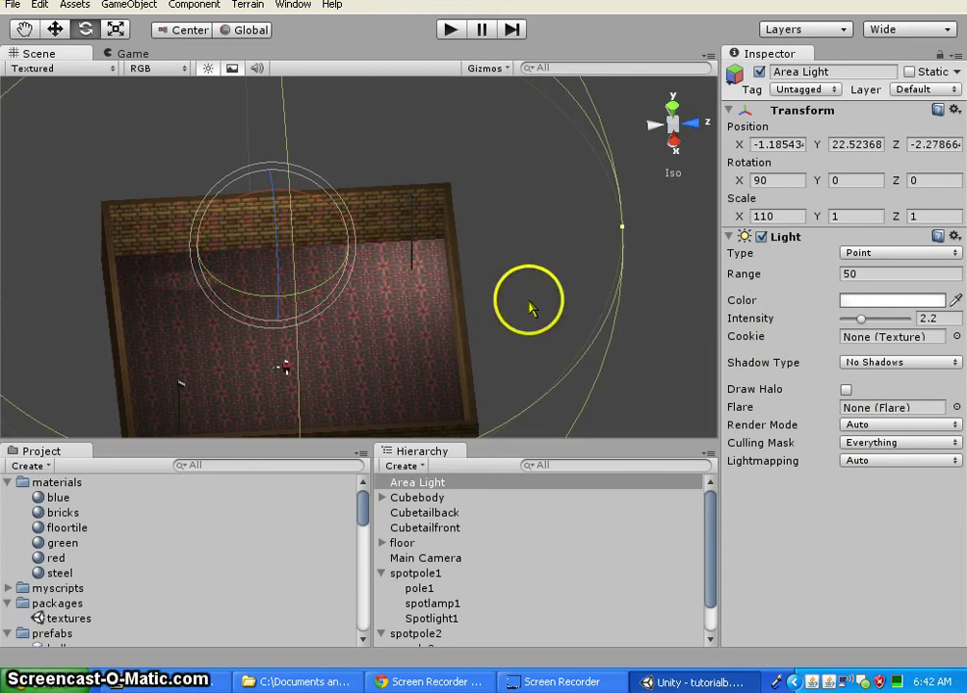
mouse_move(530, 308)
left_mouse_down("alt")
mouse_move(314, 349)
mouse_move(75, 356)
mouse_move(215, 351)
mouse_move(183, 325)
mouse_move(100, 330)
mouse_move(138, 376)
mouse_move(73, 337)
mouse_move(84, 350)
mouse_move(572, 240)
mouse_move(885, 233)
mouse_move(370, 315)
mouse_move(64, 265)
mouse_move(749, 302)
mouse_move(466, 285)
mouse_move(205, 378)
mouse_move(125, 333)
left_mouse_up("alt")
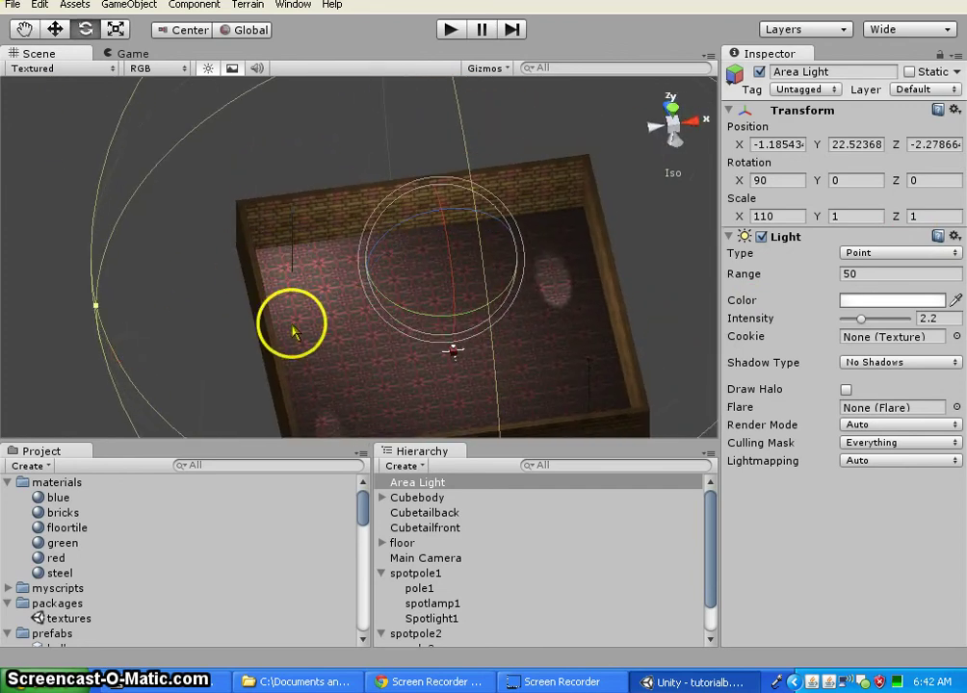
mouse_move(294, 332)
left_mouse_down("alt")
mouse_move(280, 330)
mouse_move(582, 210)
left_mouse_up("alt")
left_click_drag(356, 352, 663, 329, "alt")
mouse_move(297, 341)
left_mouse_down("alt")
mouse_move(435, 339)
mouse_move(511, 325)
mouse_move(259, 388)
mouse_move(363, 292)
mouse_move(546, 260)
mouse_move(344, 336)
mouse_move(137, 212)
mouse_move(142, 261)
mouse_move(299, 202)
mouse_move(507, 242)
mouse_move(476, 249)
mouse_move(540, 207)
mouse_move(177, 241)
mouse_move(53, 227)
left_mouse_up("alt")
mouse_move(603, 185)
left_mouse_down("alt")
mouse_move(170, 331)
mouse_move(951, 166)
mouse_move(456, 239)
mouse_move(687, 155)
left_mouse_up("alt")
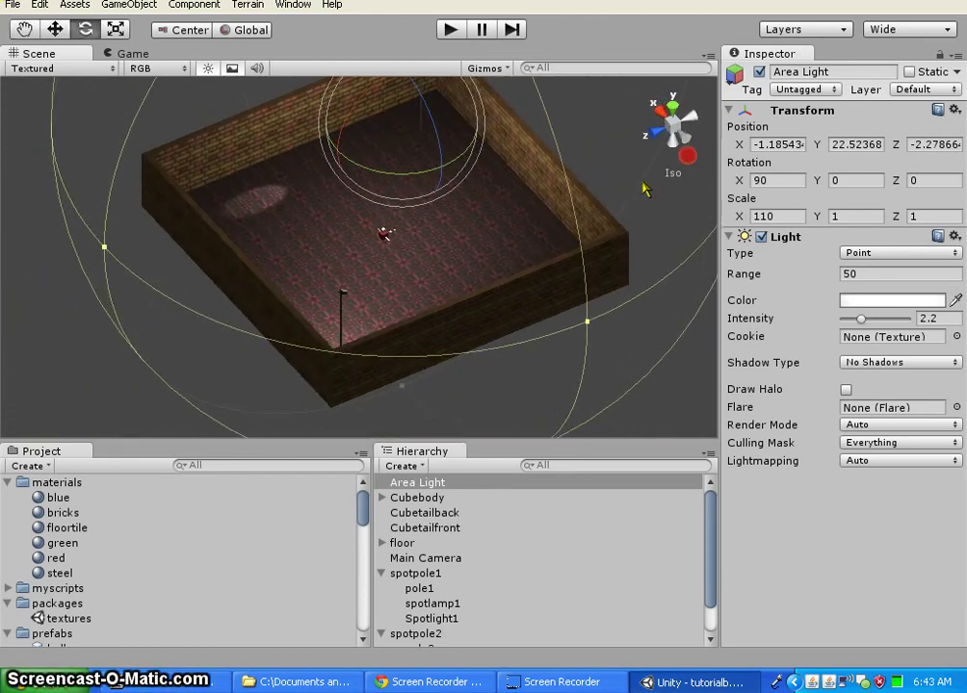
left_click_drag(228, 304, 637, 282, "alt")
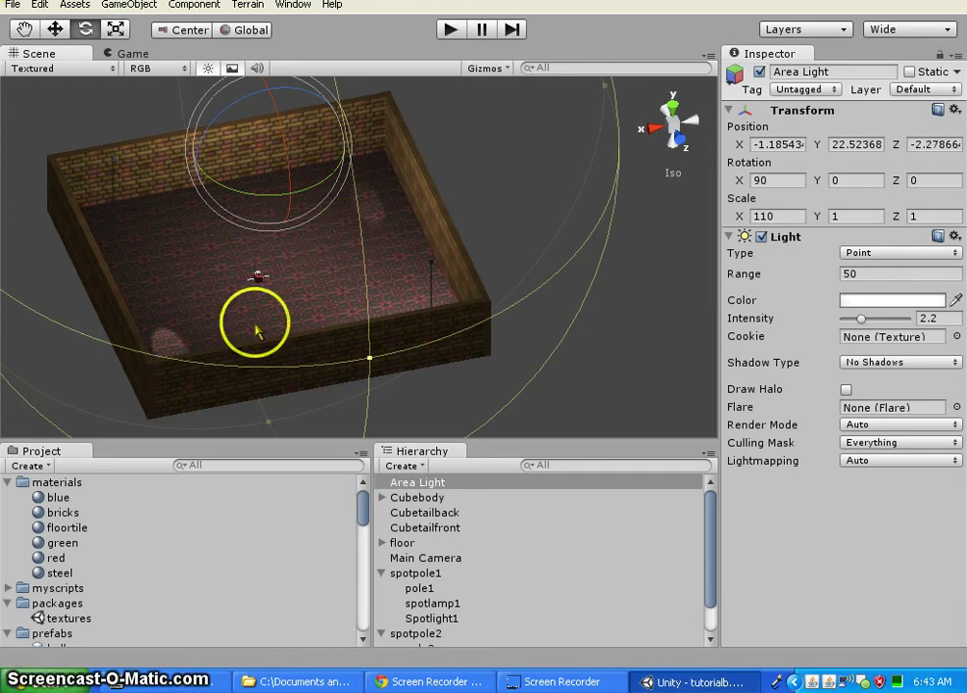
- Add a Capsule via GameObject > Create Other and set it on the arena floor
left_click(500, 205)
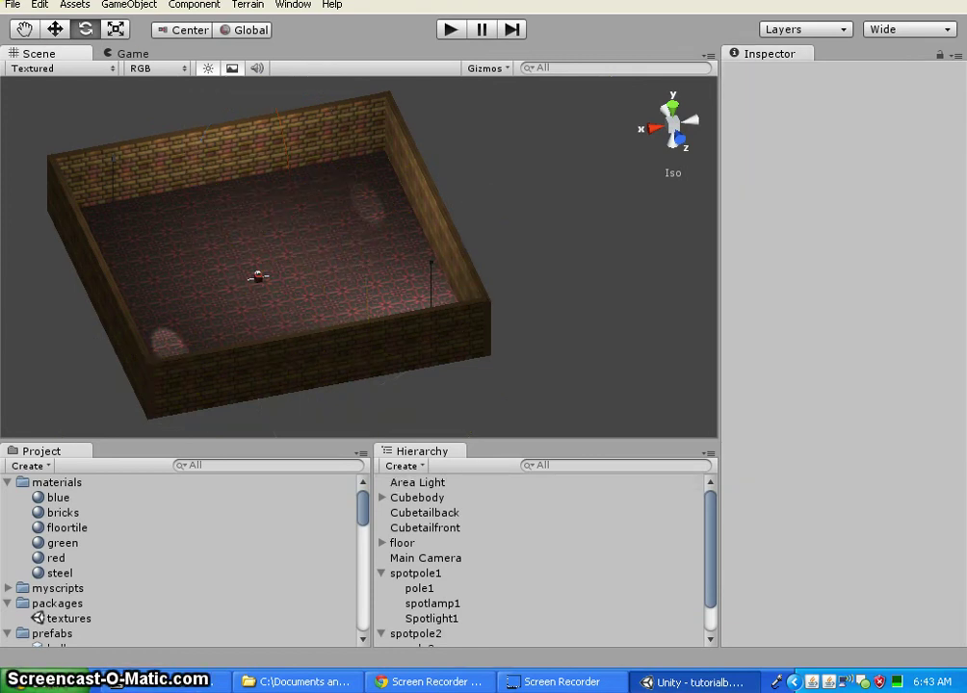
left_click(139, 9)
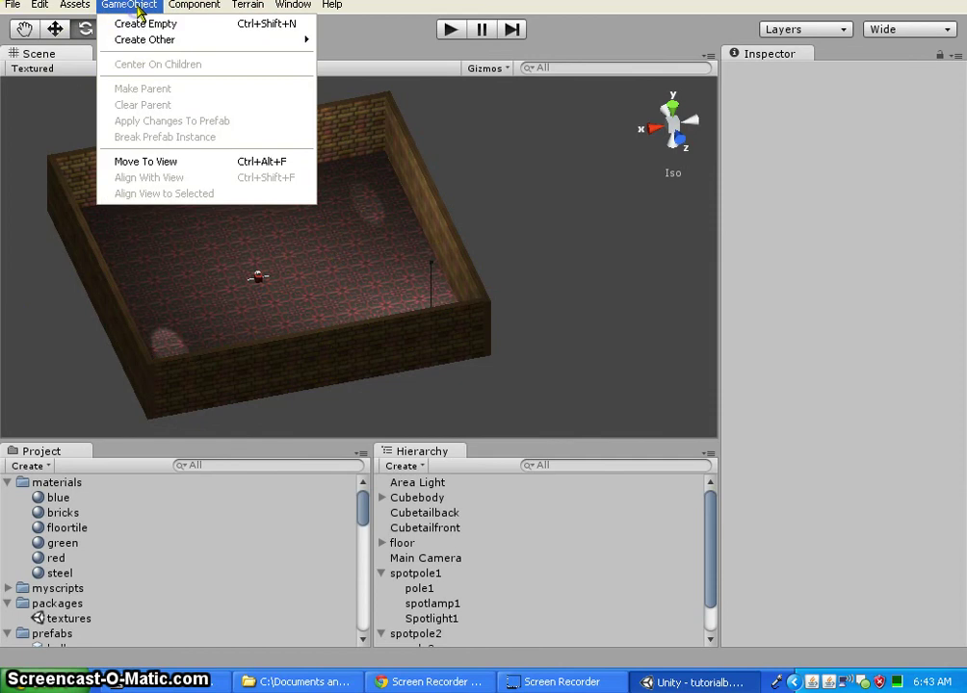
mouse_move(143, 38)
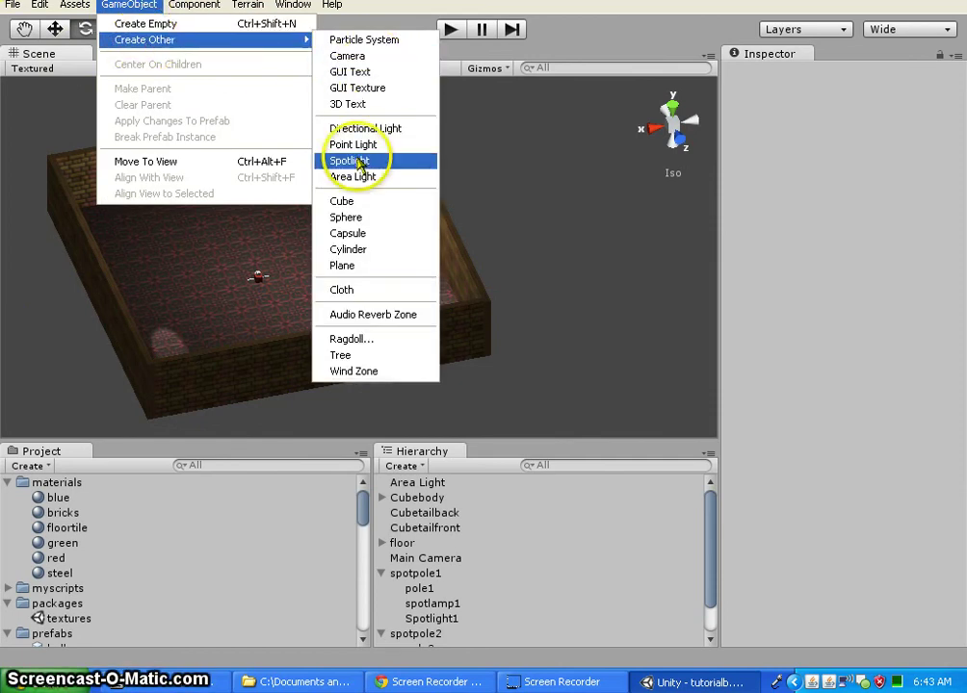
left_click(390, 236)
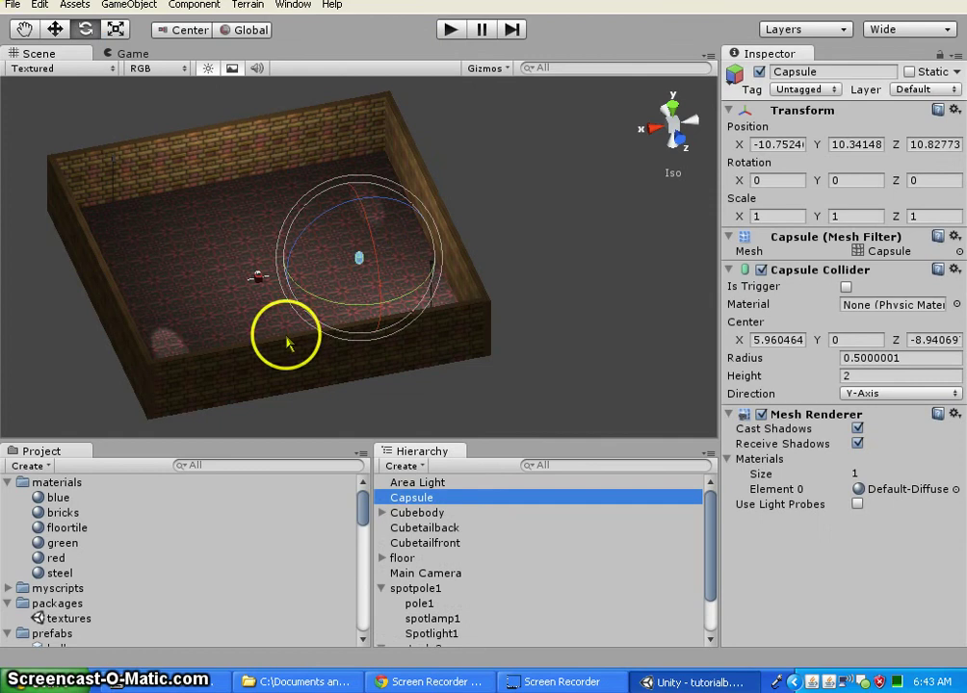
left_click_drag(287, 344, 258, 318, "alt")
left_click(56, 30)
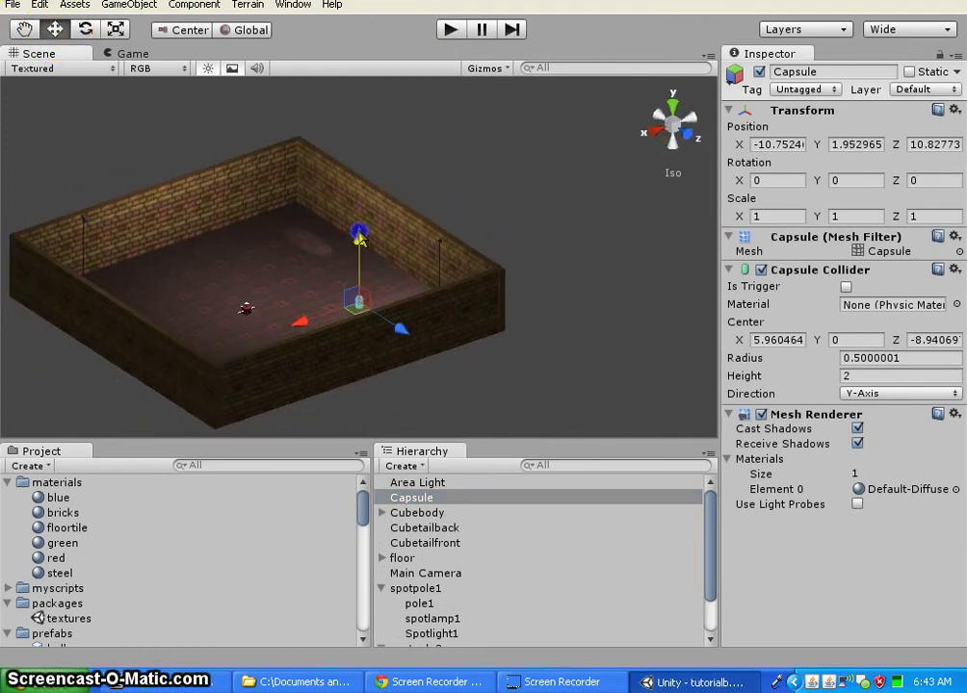
left_click_drag(234, 290, 407, 253, "alt")
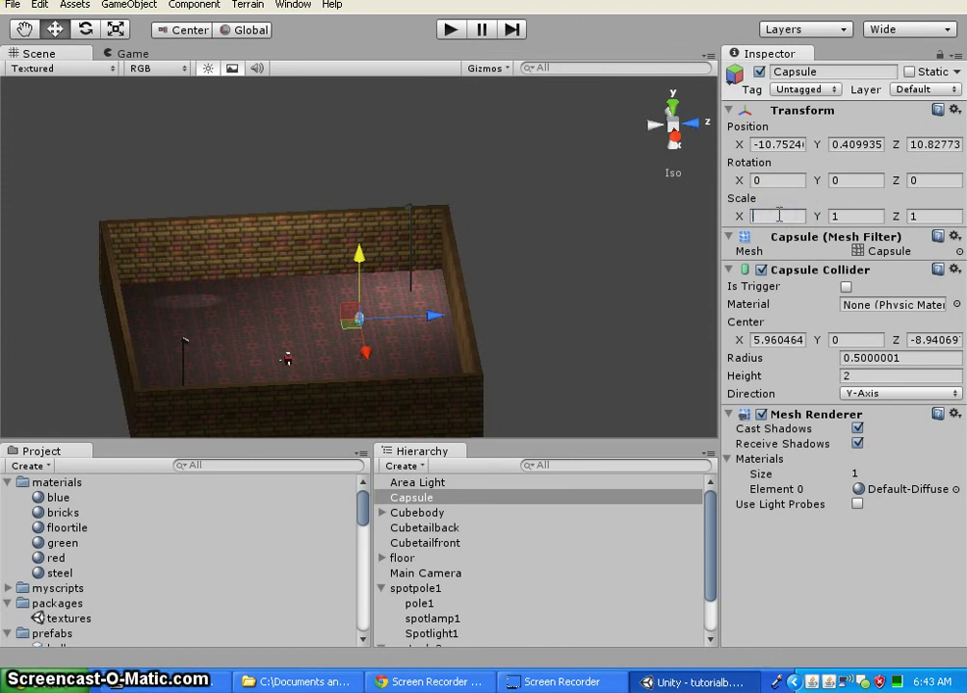
- Stretch the capsule to scale 5, 2, 1
type("0")
left_click_drag(528, 310, 599, 384, "alt")
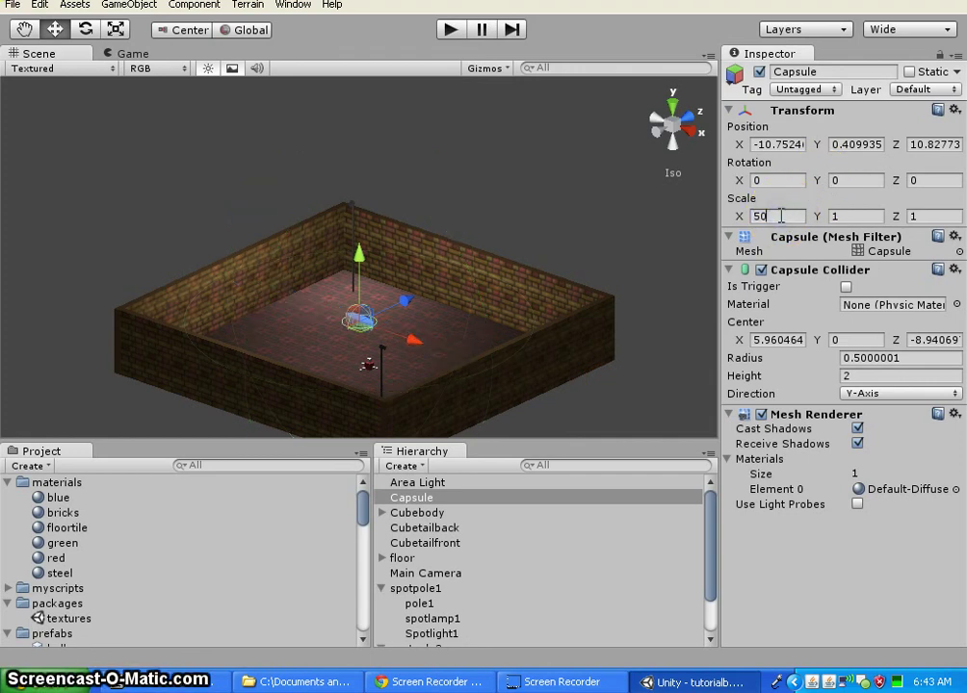
left_click_drag(436, 402, 637, 410, "alt")
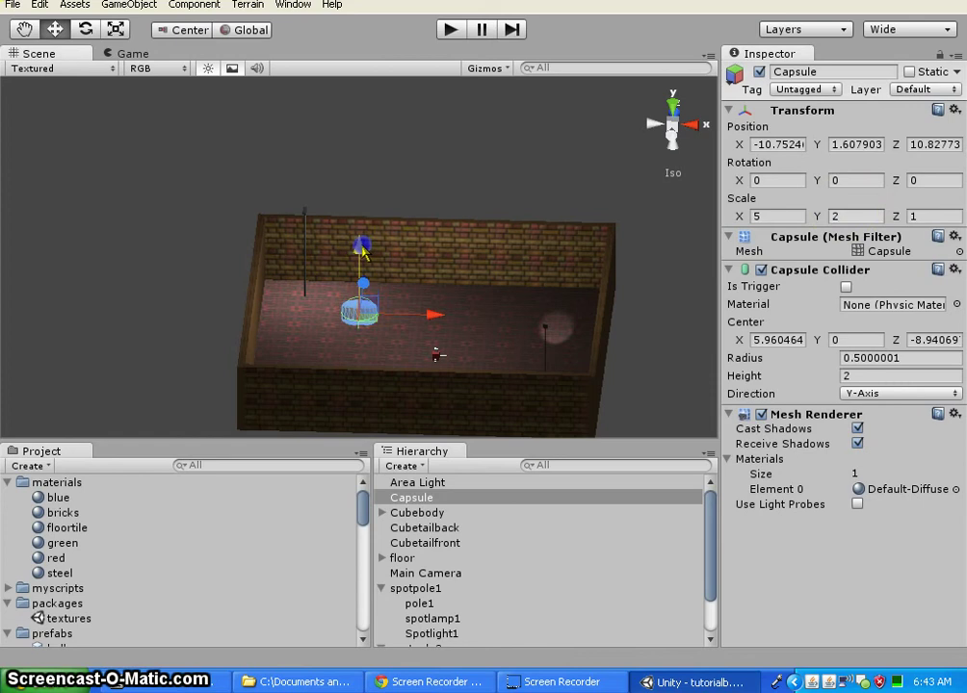
left_click_drag(202, 343, 546, 412, "alt")
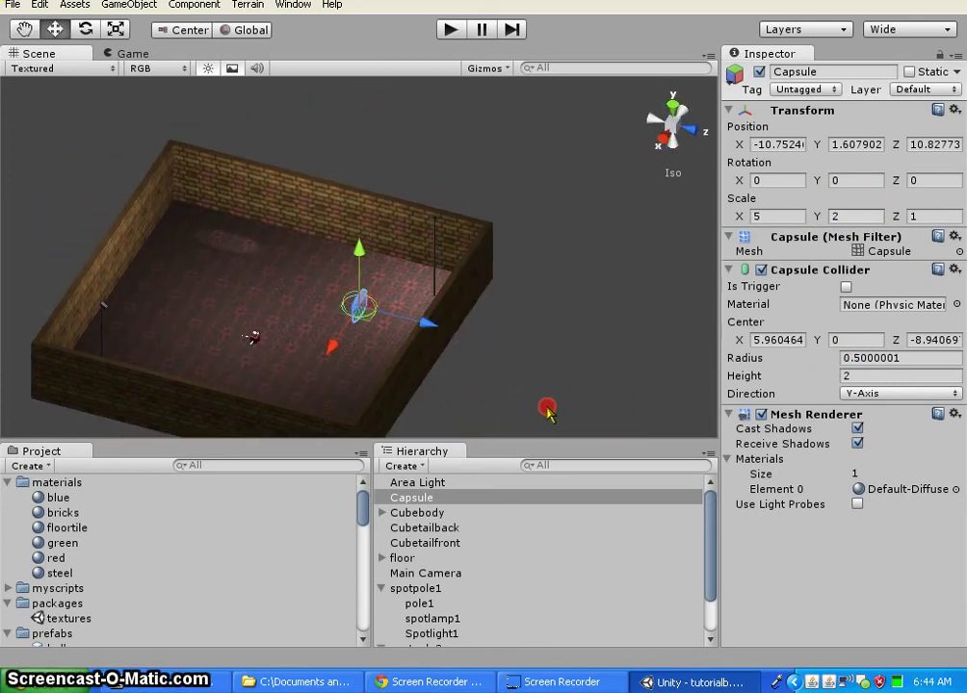
mouse_move(585, 318)
left_mouse_down("alt")
mouse_move(503, 369)
mouse_move(570, 332)
left_mouse_up("alt")
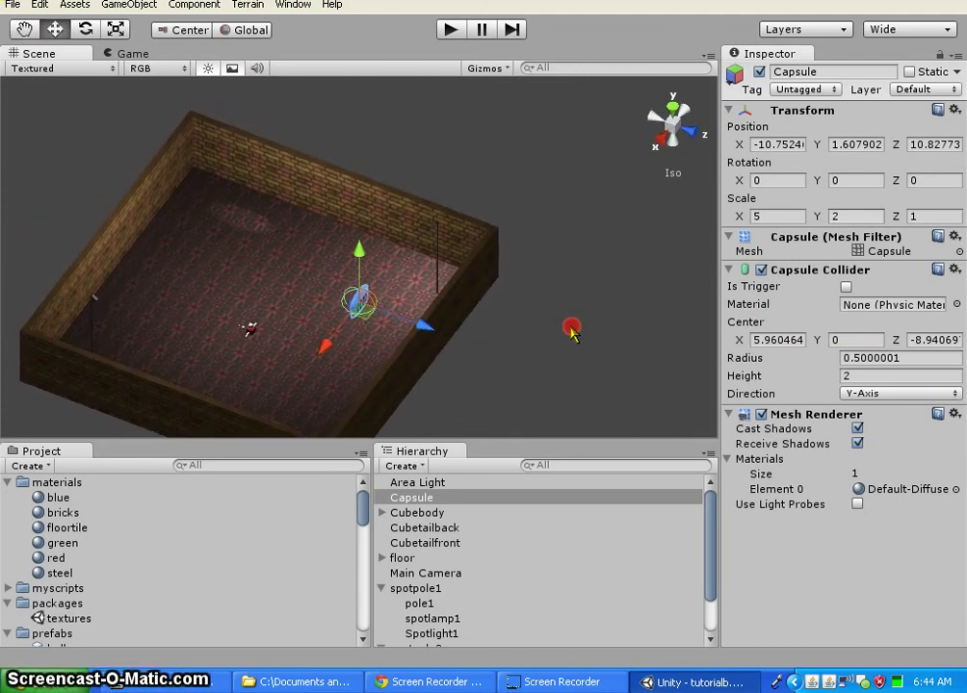
- Turn the capsule about 67° on Y and slide it along X toward the room's centre
left_click(85, 30)
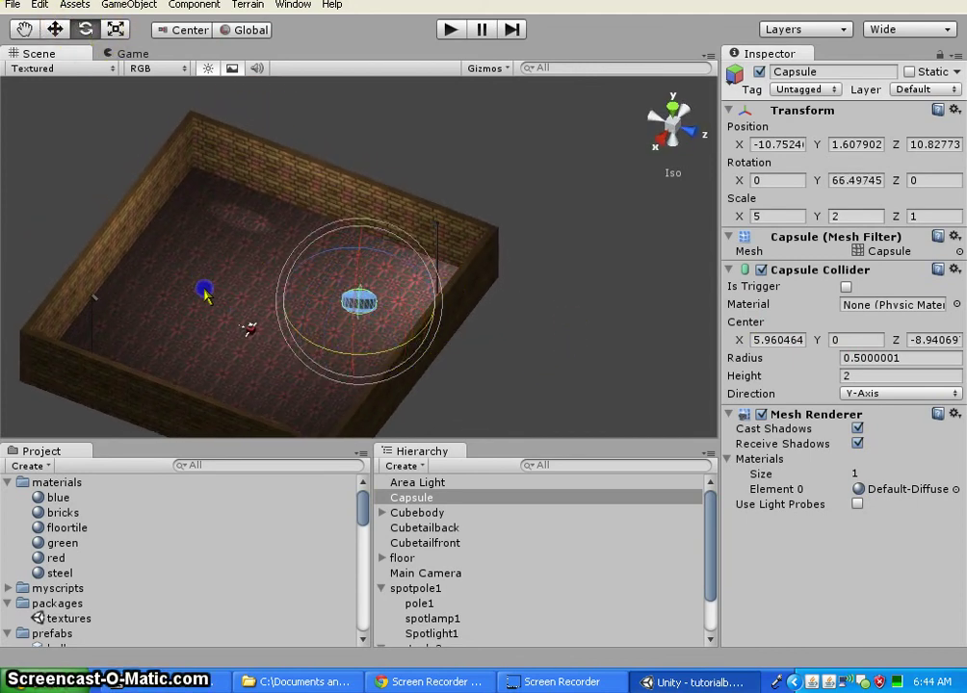
left_click_drag(205, 294, 205, 295)
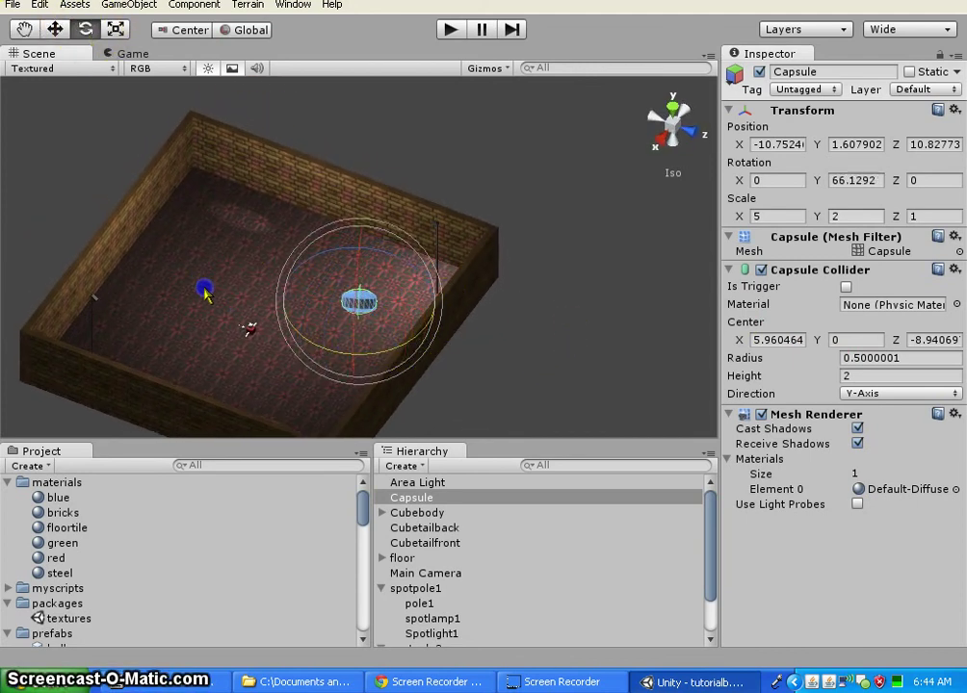
left_click(55, 30)
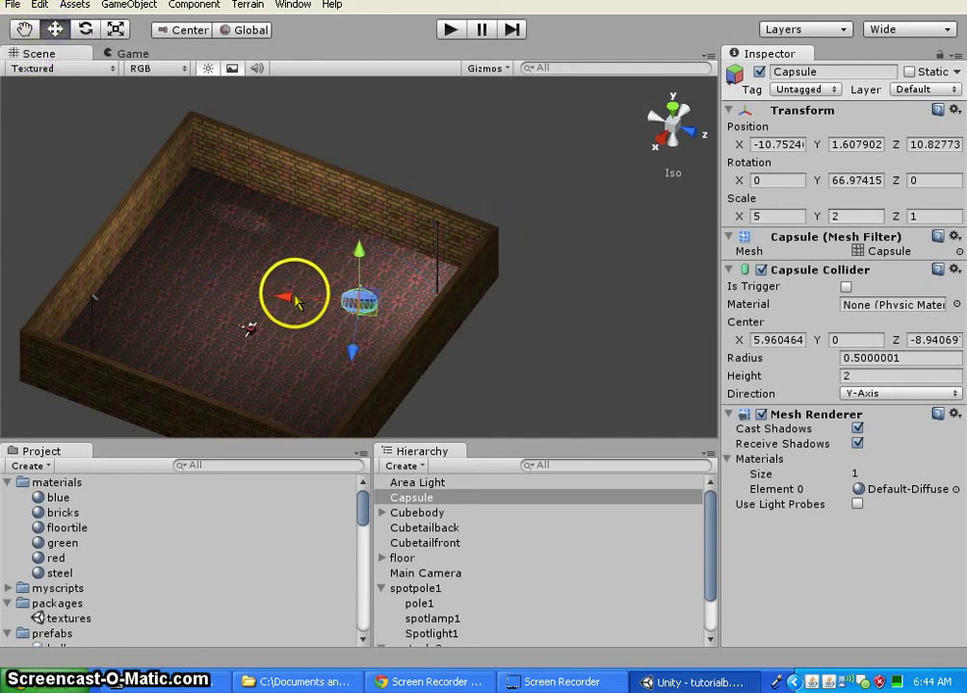
left_click_drag(296, 301, 185, 283)
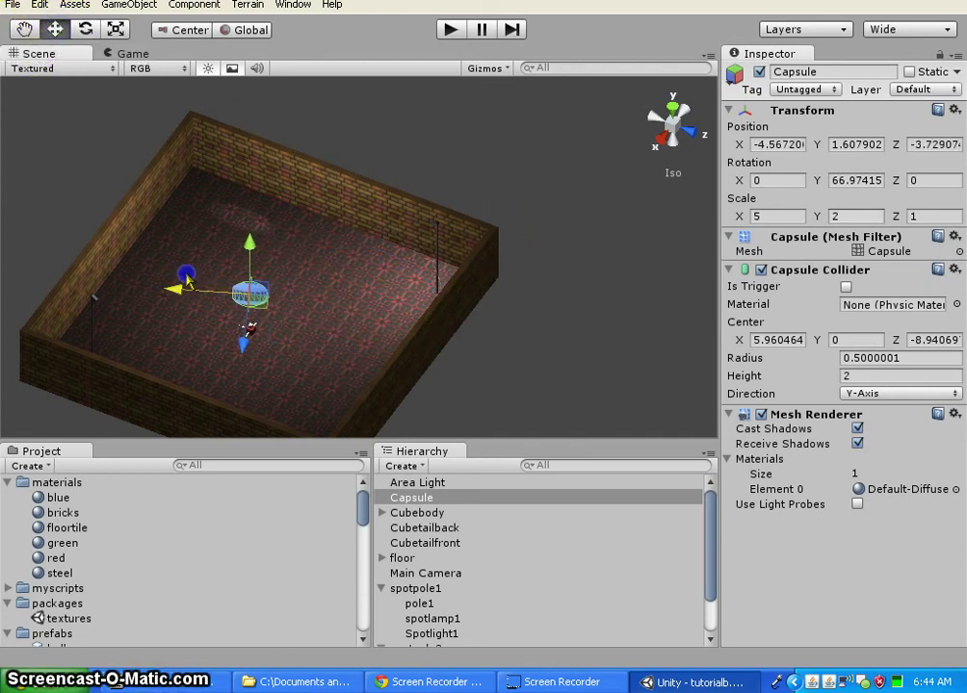
left_click_drag(520, 359, 635, 254, "alt")
- Apply the green material from the Project panel to the Capsule
left_click(497, 224)
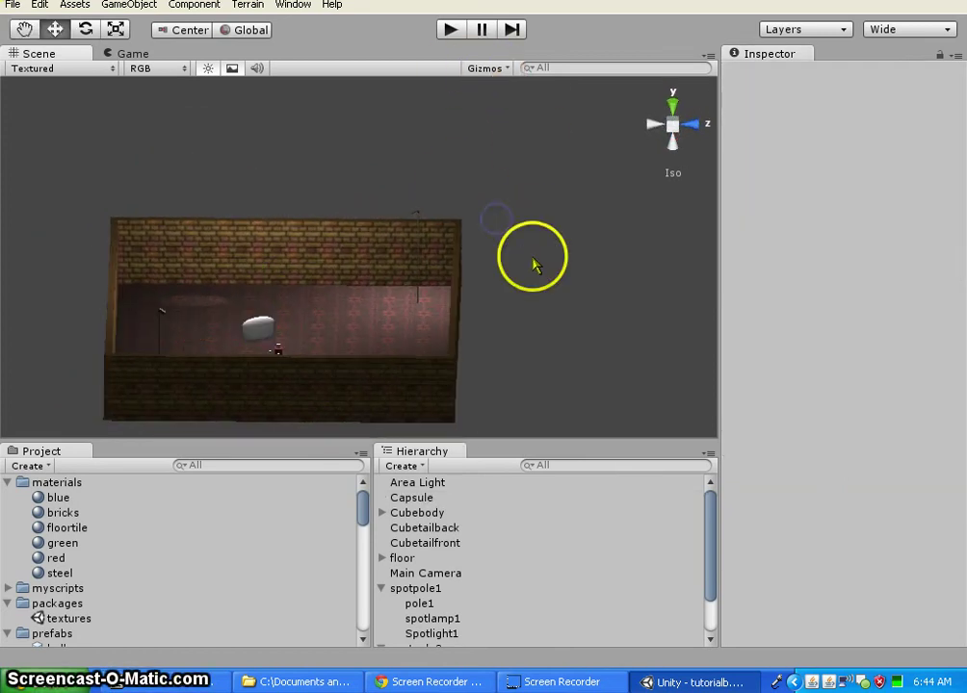
left_click_drag(533, 261, 501, 287, "alt")
left_click(254, 321)
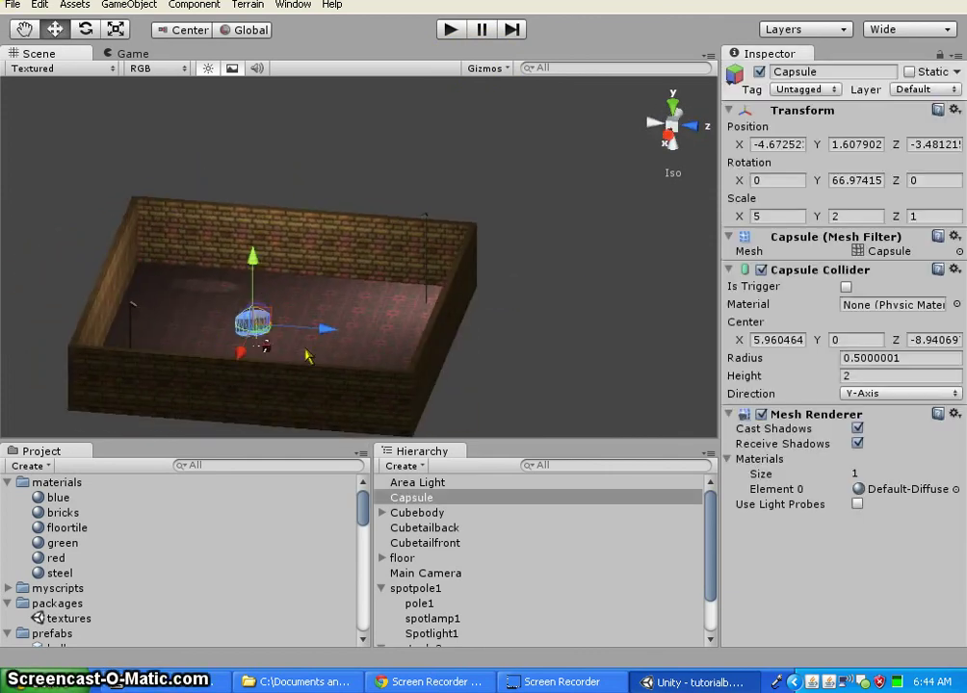
scroll(97, 524, "down", 2)
scroll(120, 534, "up", 2)
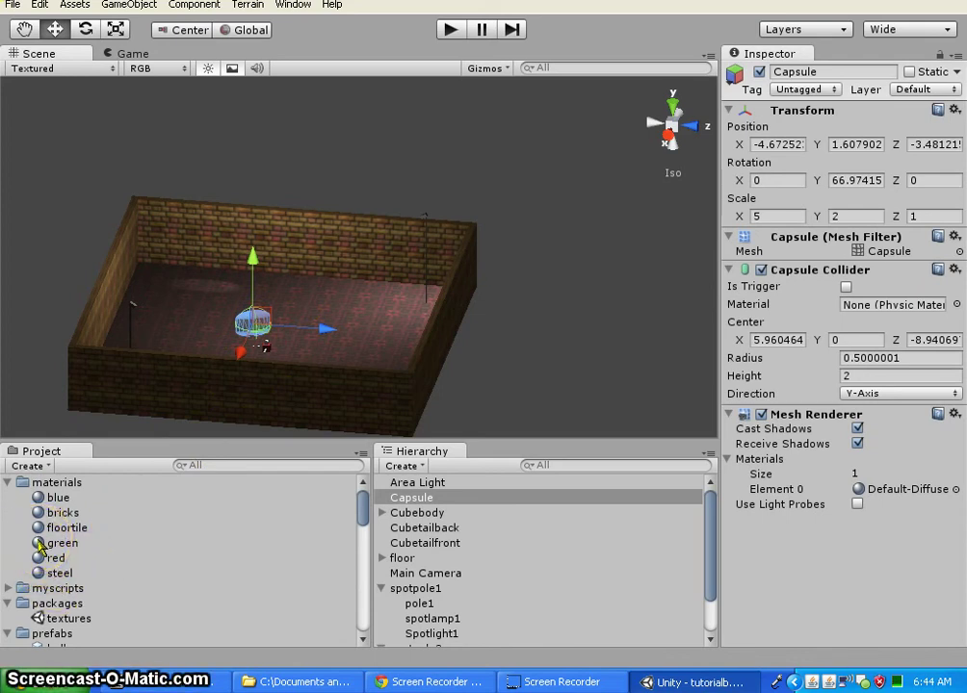
left_click_drag(40, 546, 251, 321)
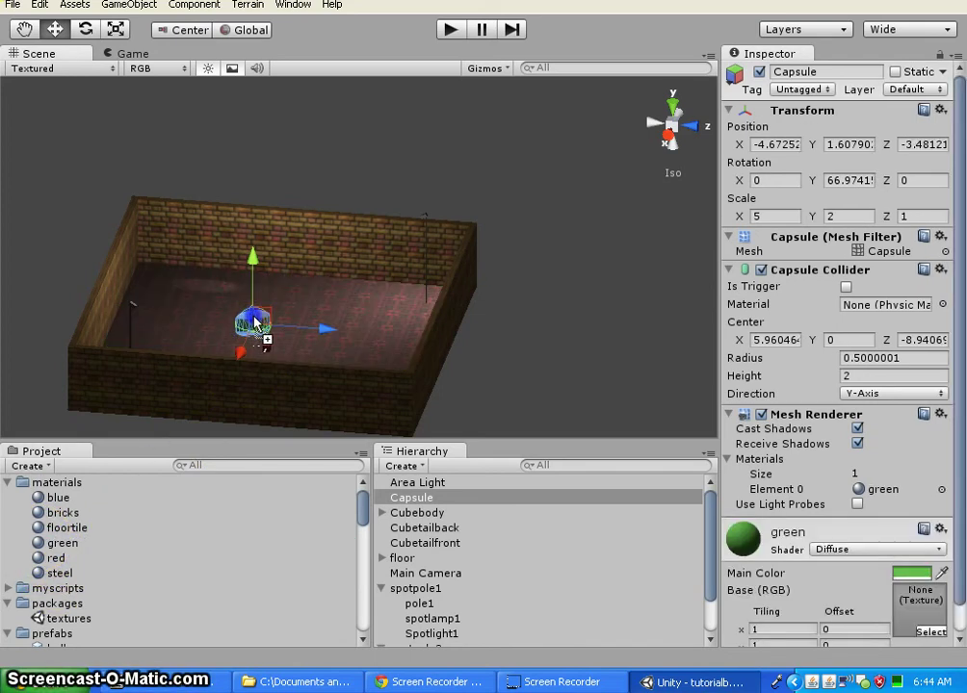
- Deselect the capsule and start the game in Play mode
left_click_drag(527, 340, 400, 410, "alt")
left_click(522, 335)
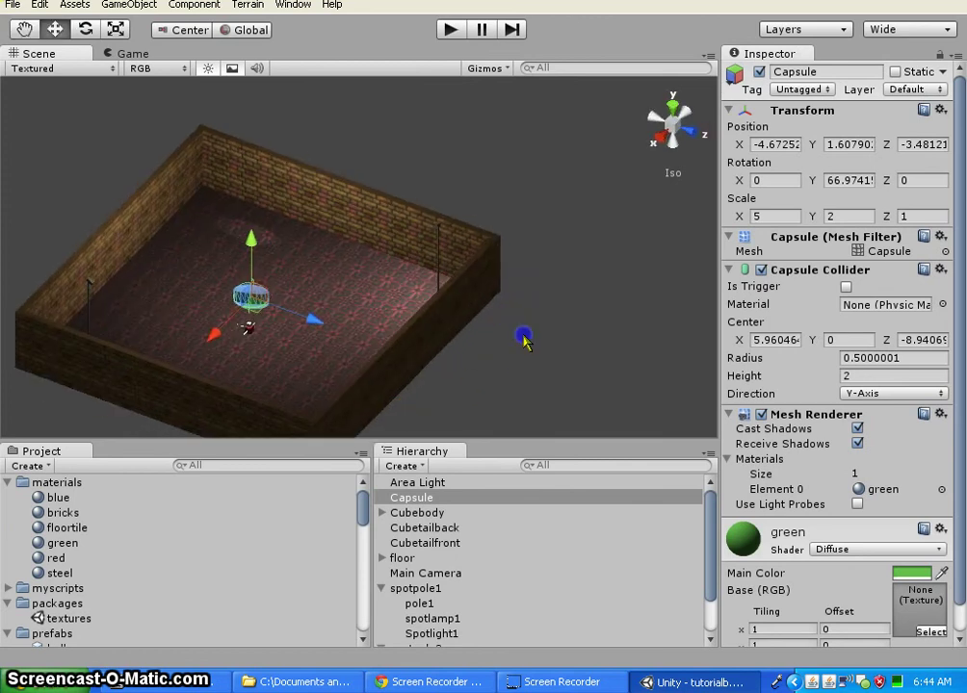
left_click_drag(473, 408, 518, 351, "alt")
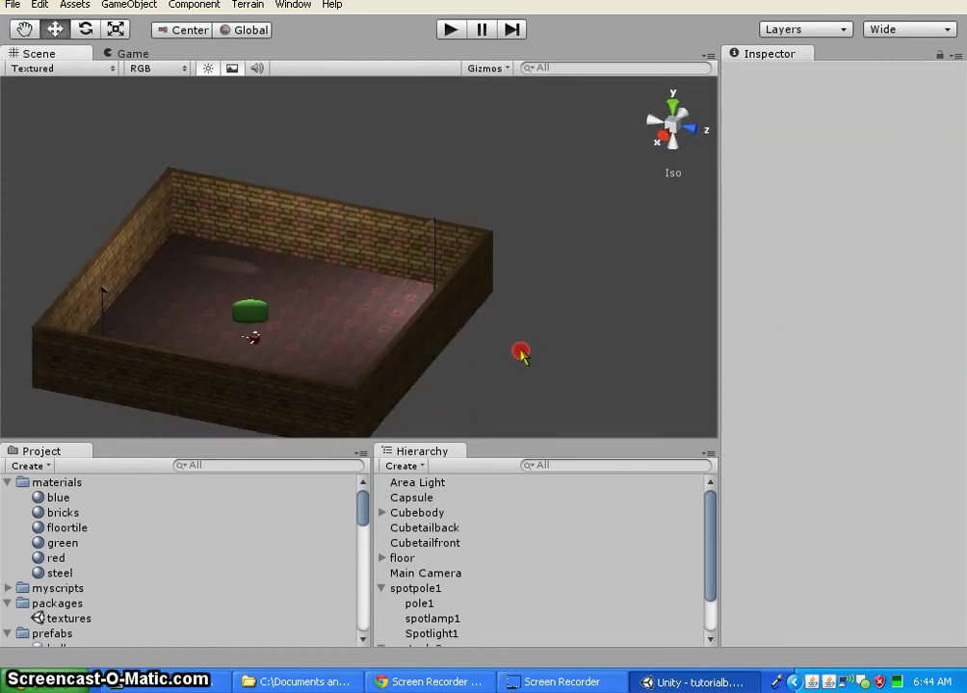
left_click(451, 29)
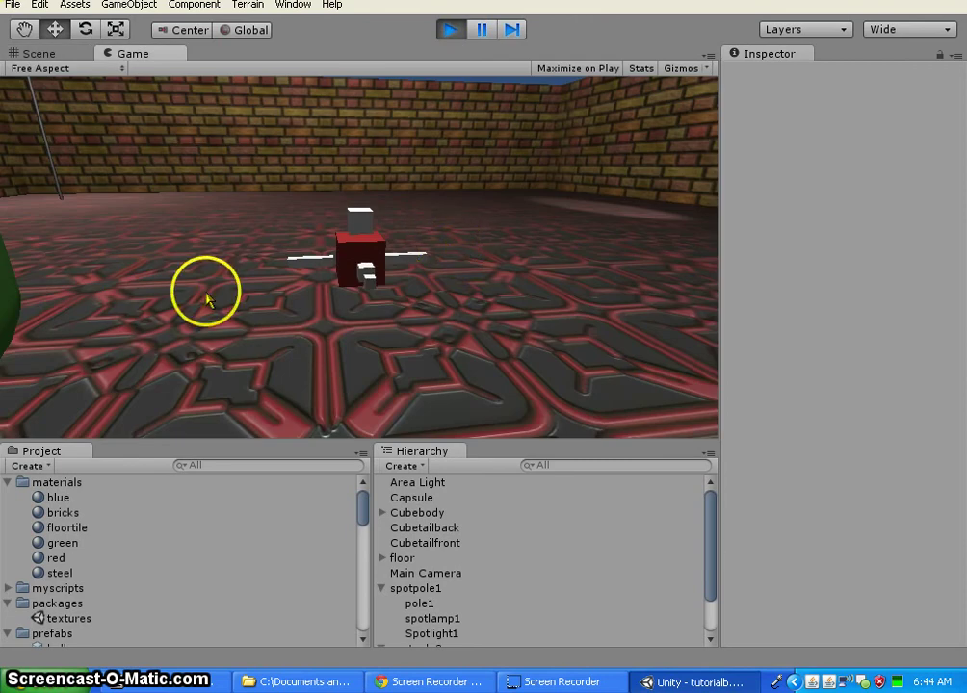
- Walk the red character toward the far brick wall and around the green capsule with the arrow keys
key("Left")
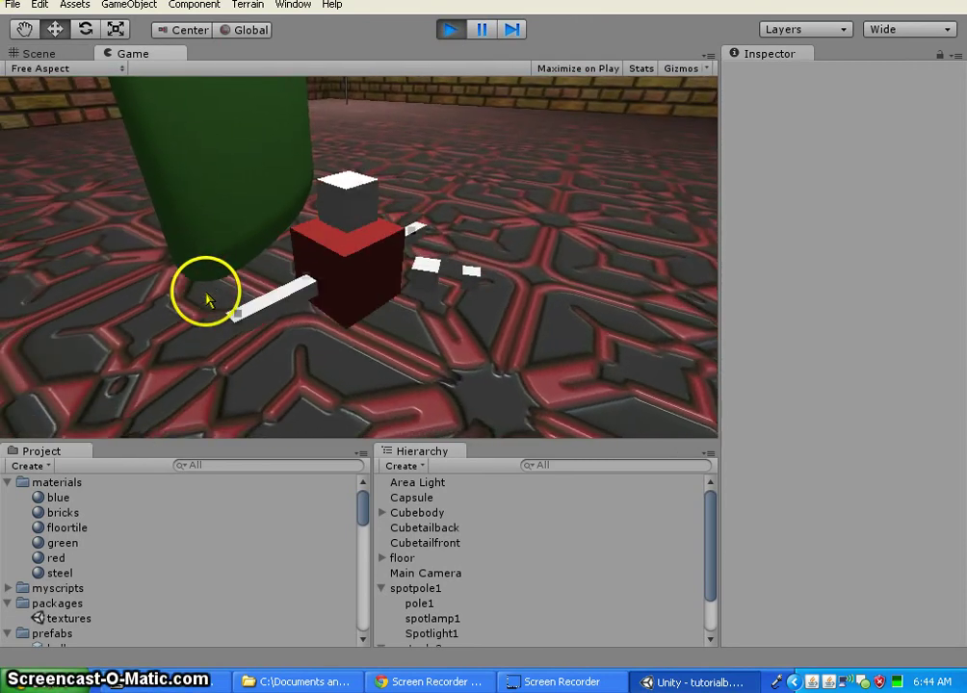
key("Up")
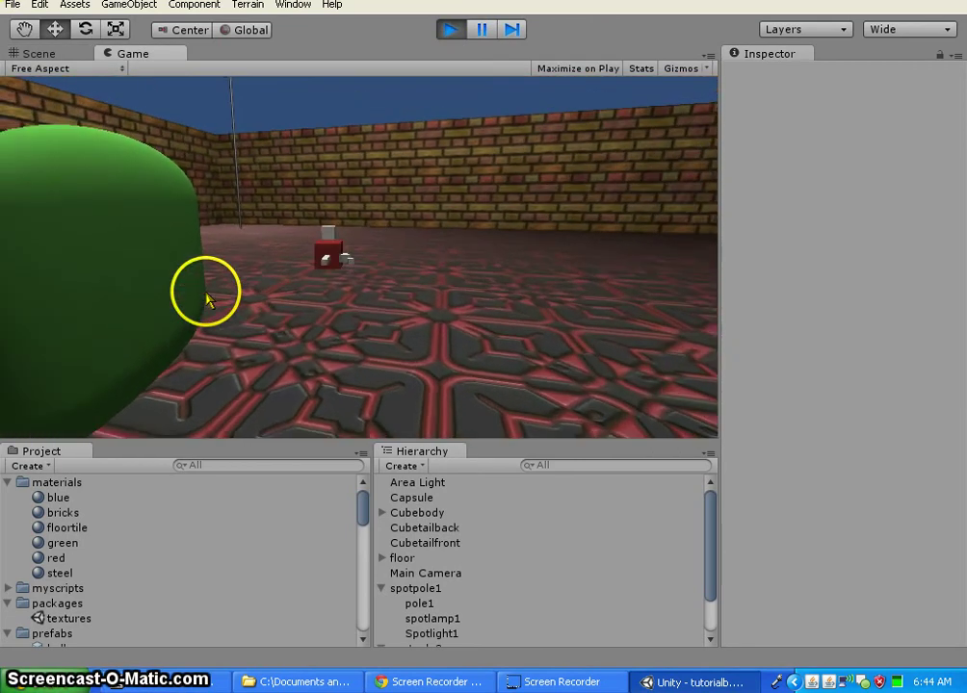
key("Left")
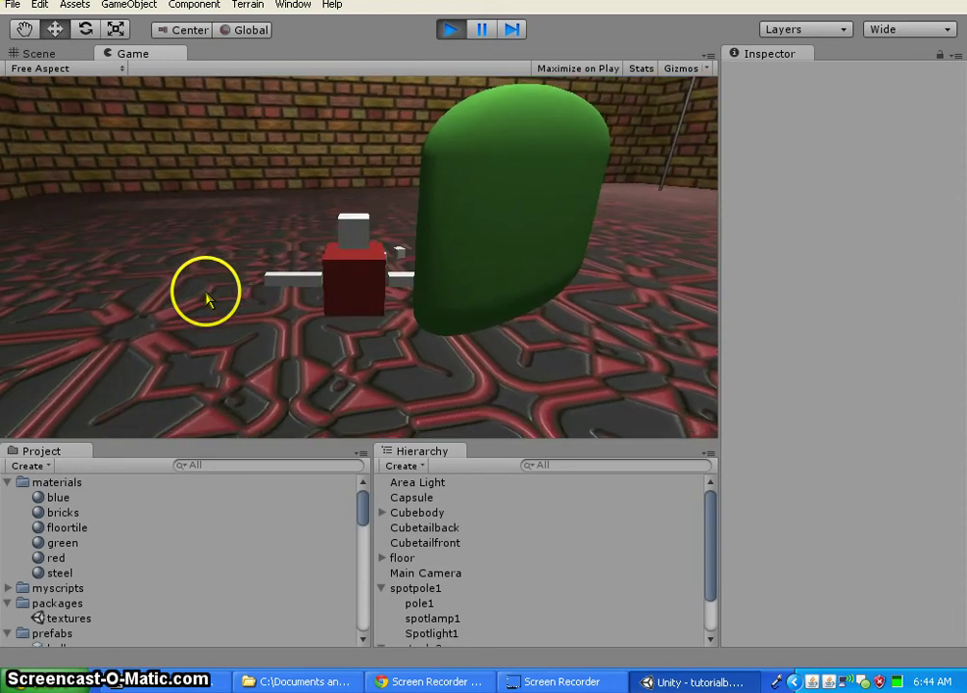
key("Down")
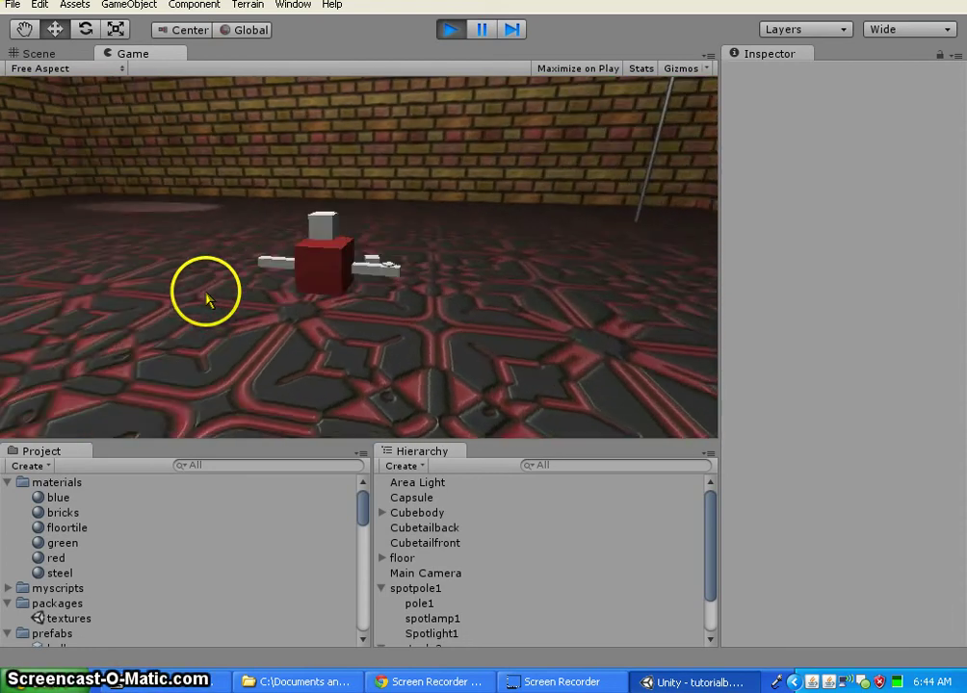
key("Up")
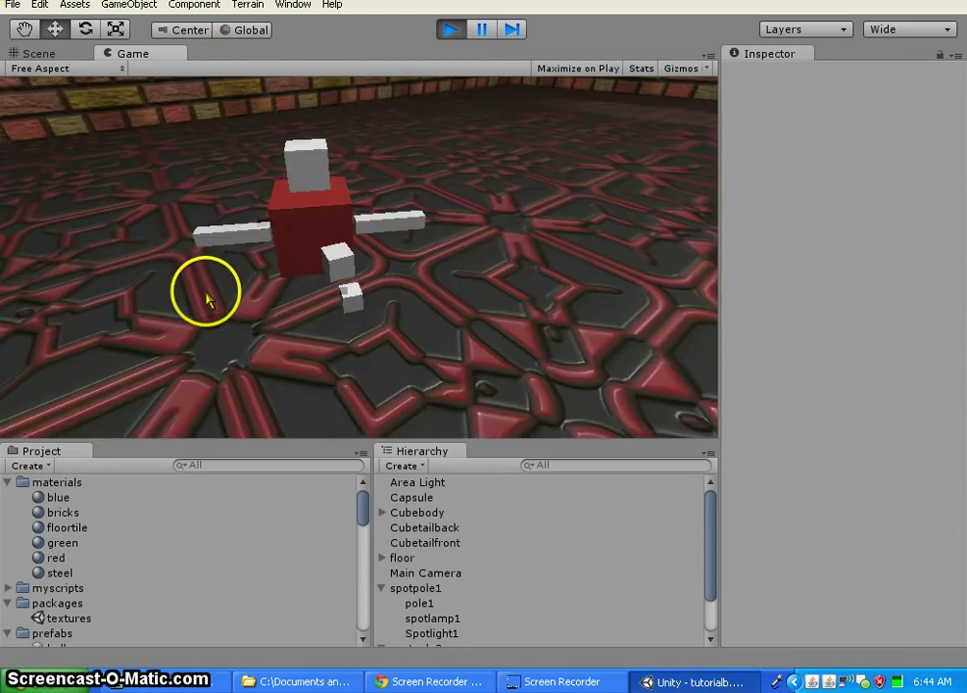
key("Right")
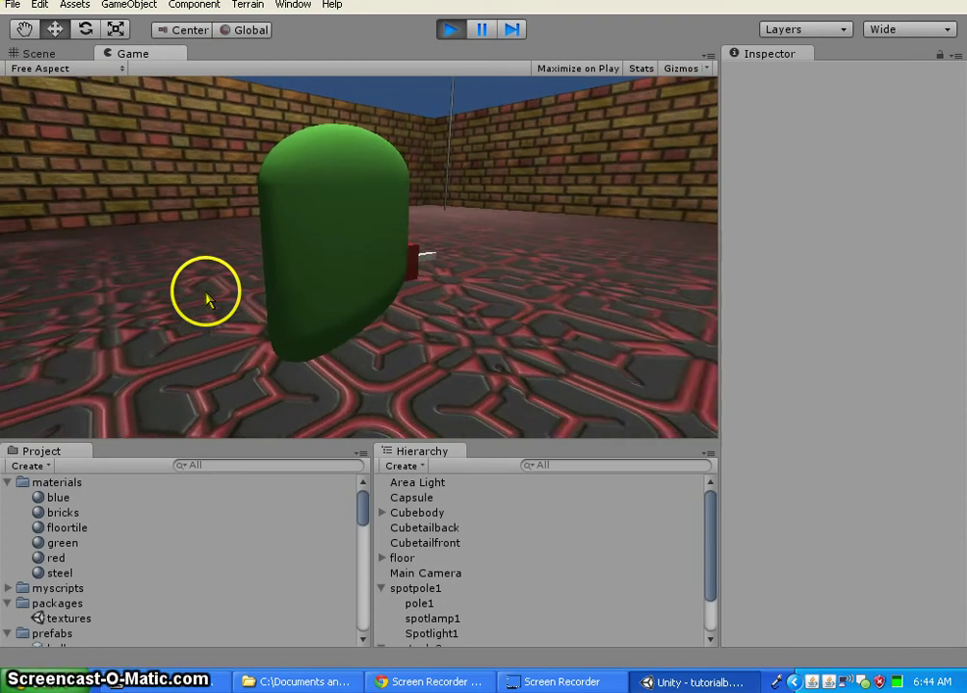
key("Right")
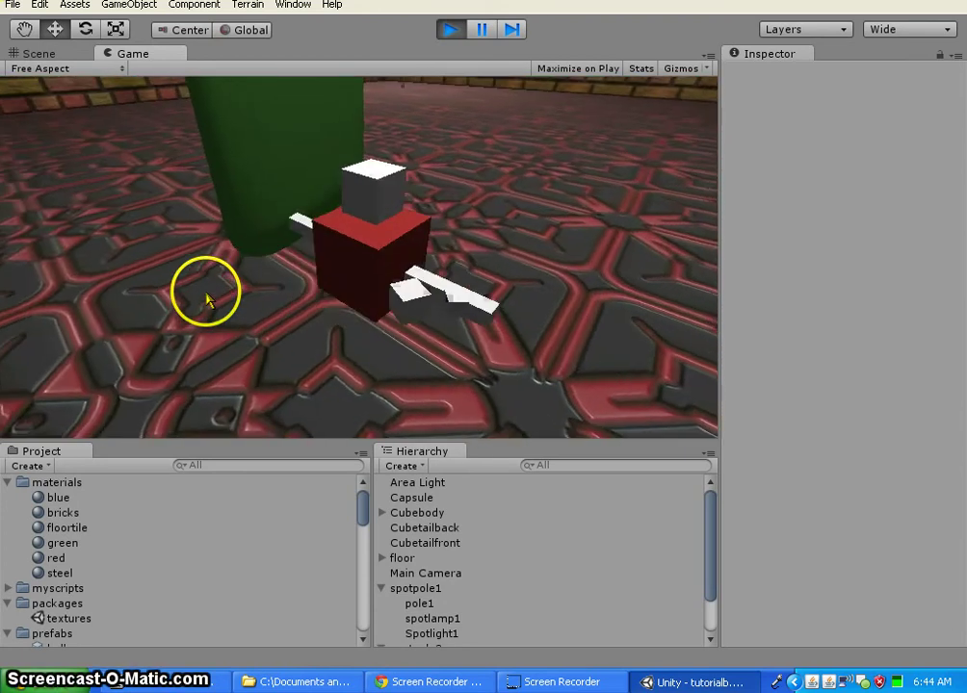
key("Left")
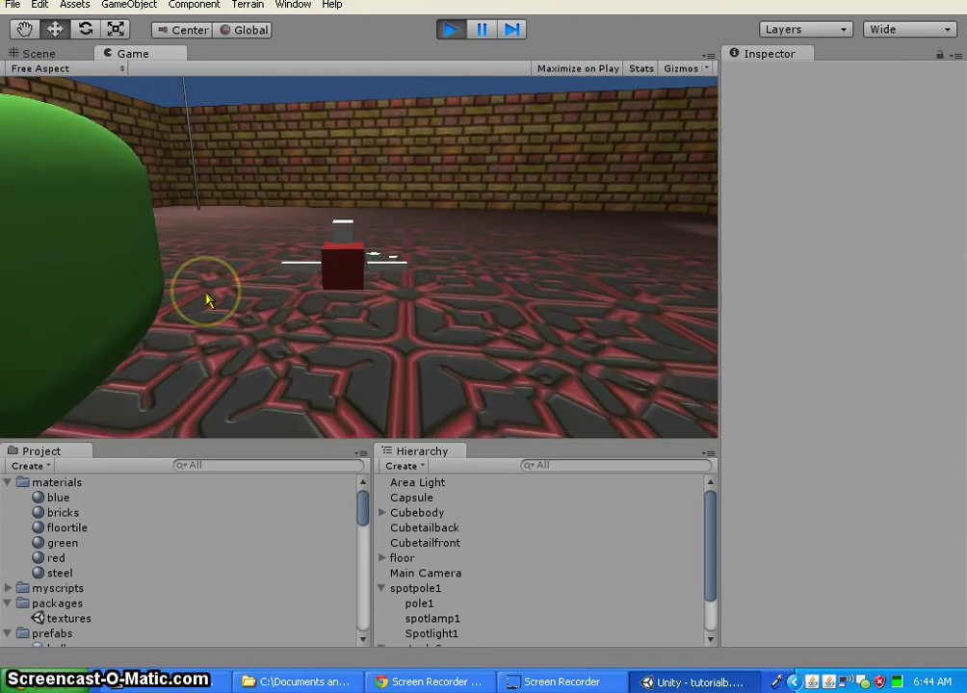
key("Right")
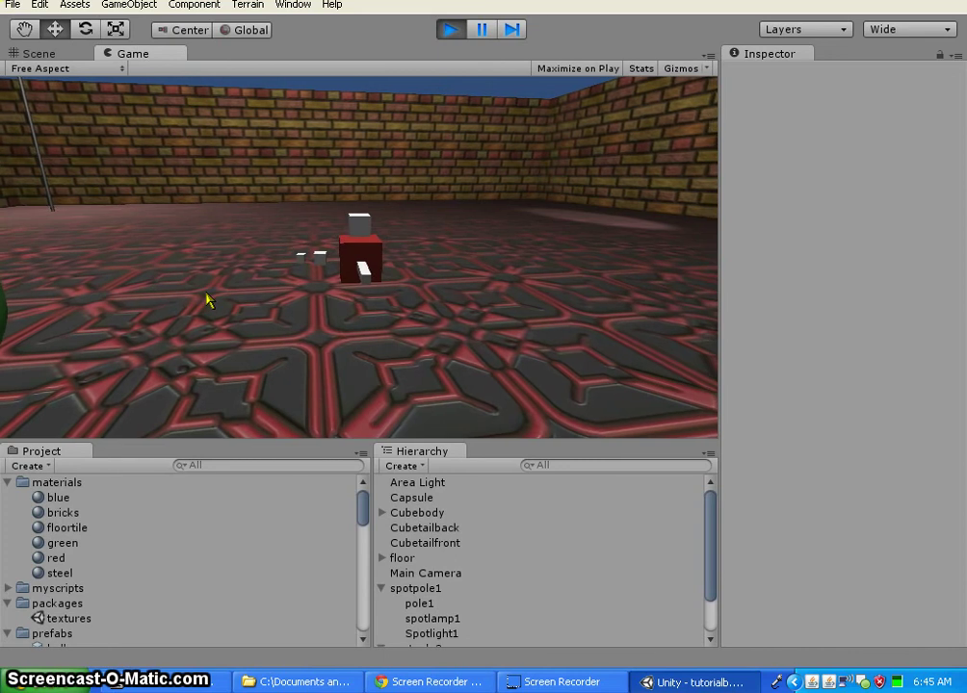
key("Up")
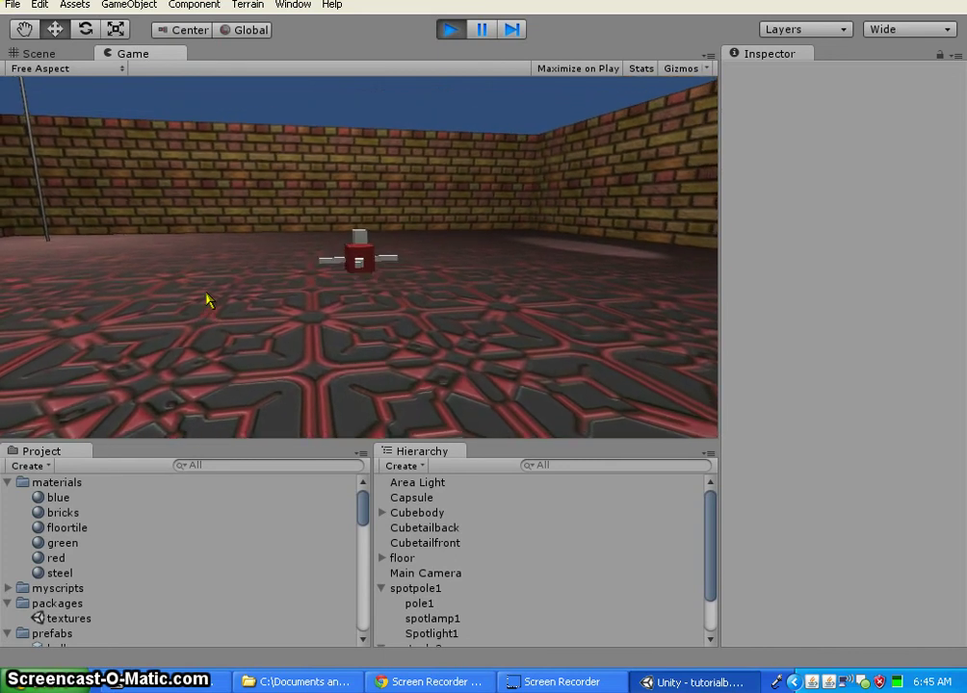
key("Down")
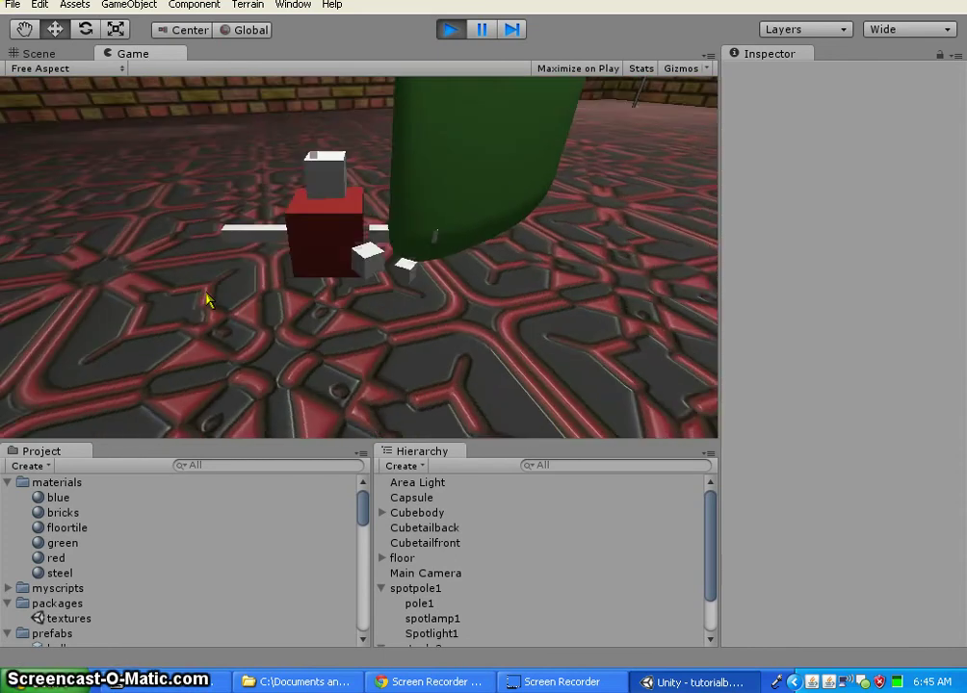
key("Up")
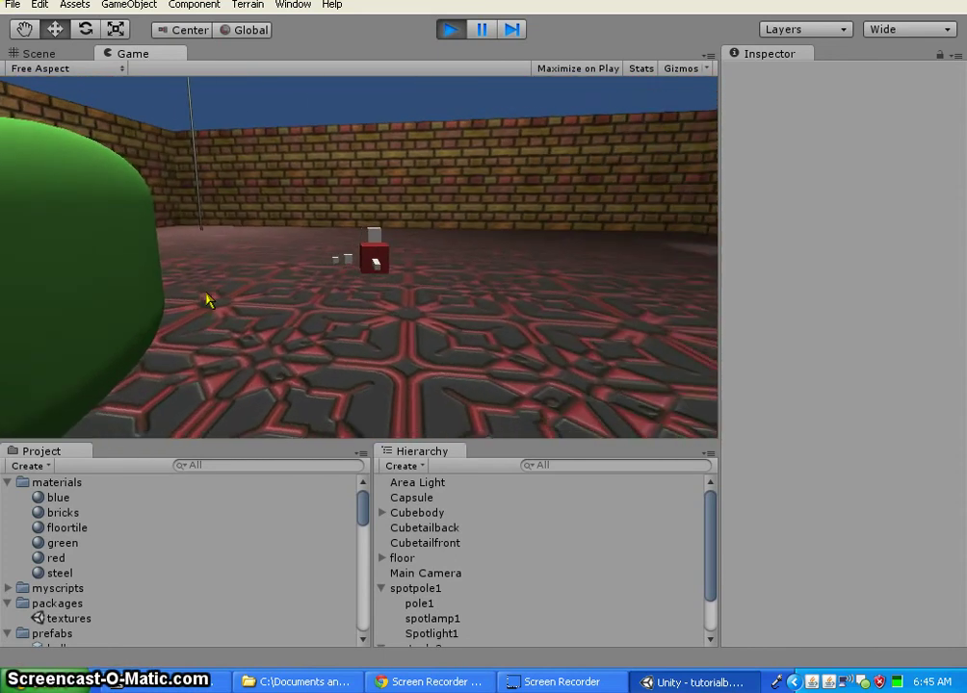